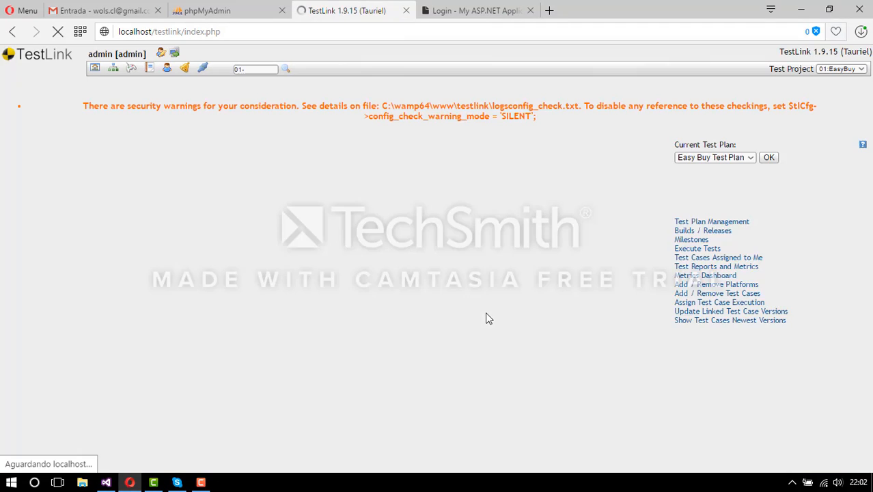
- Return to the EasyBuy home page, now without the security warning
{"action": "left_click", "coordinate": [93, 69]}
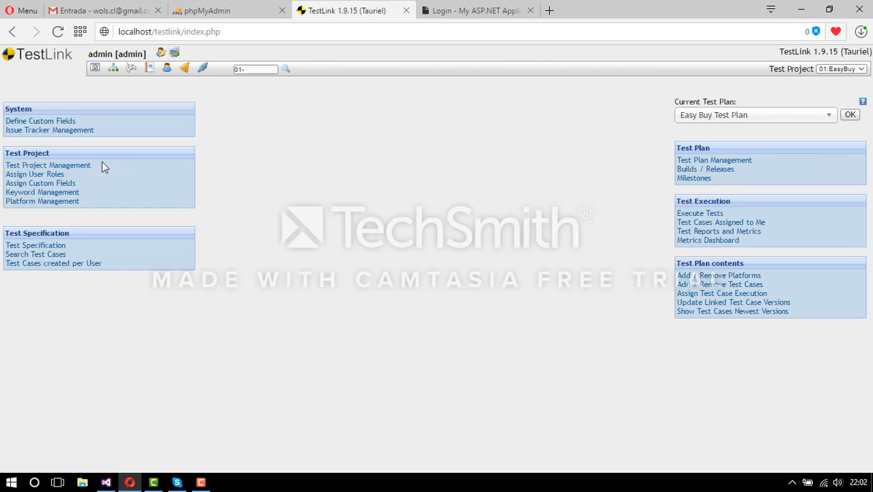
{"action": "left_click", "coordinate": [86, 169]}
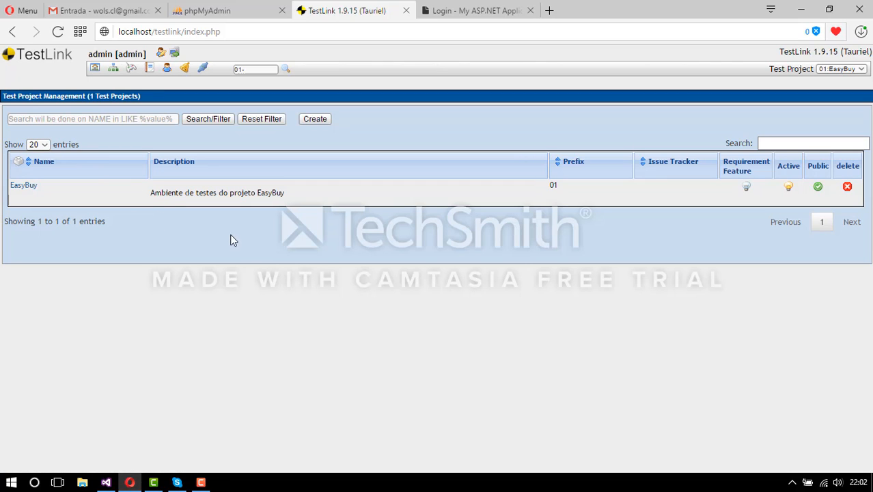
{"action": "left_click", "coordinate": [314, 120]}
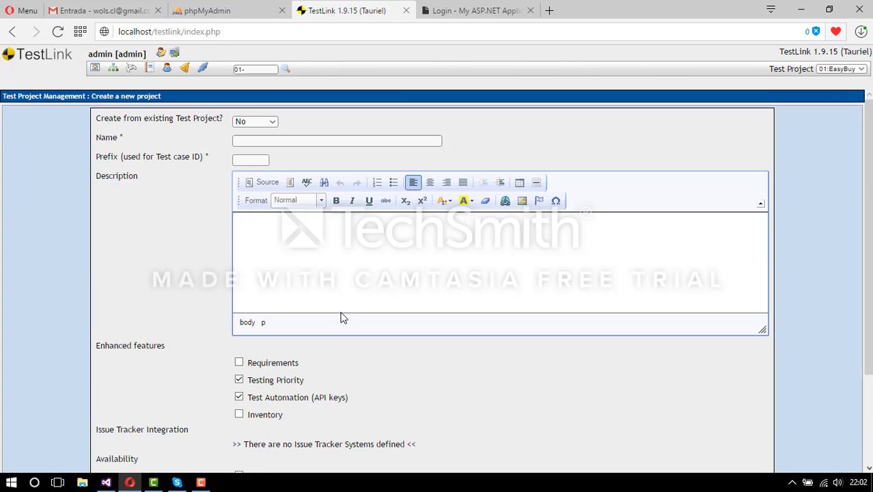
{"action": "scroll", "coordinate": [345, 316], "scroll_direction": "down", "scroll_amount": 2}
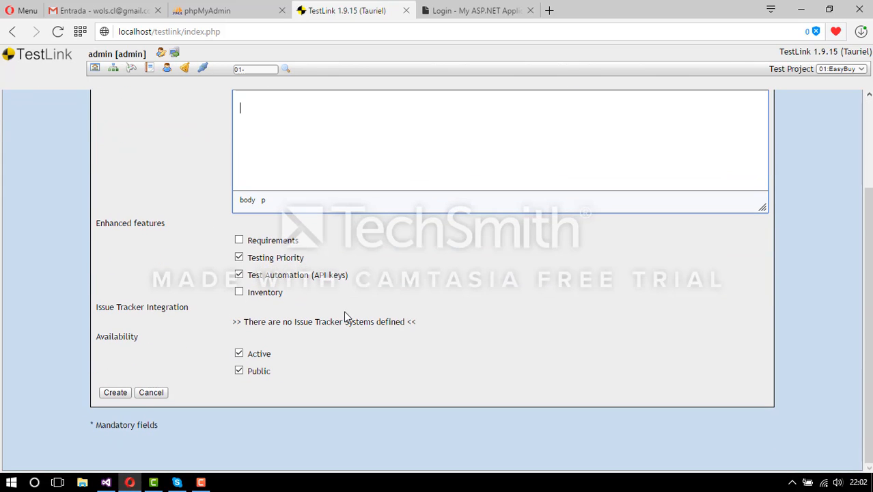
{"action": "left_click", "coordinate": [239, 257]}
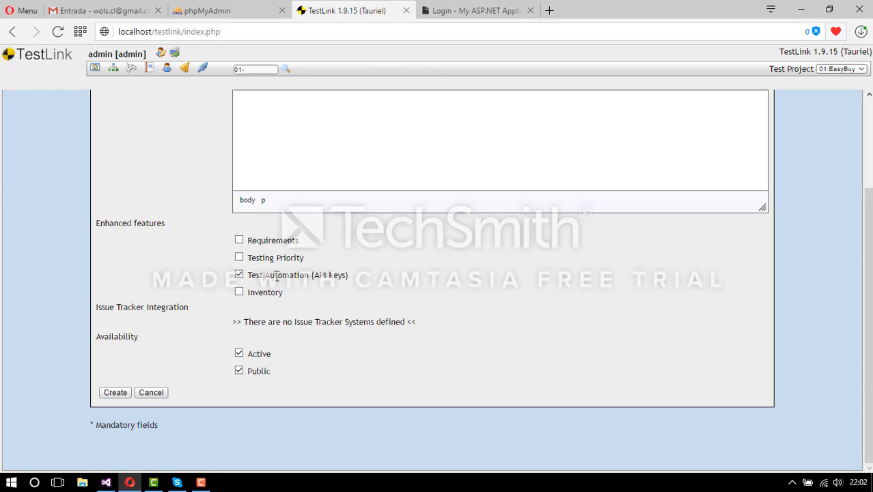
{"action": "left_click", "coordinate": [147, 394]}
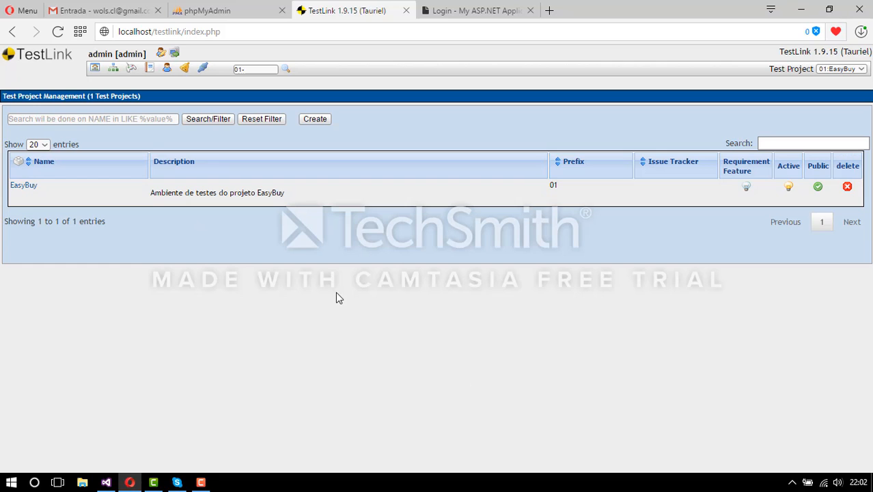
{"action": "left_click", "coordinate": [95, 69]}
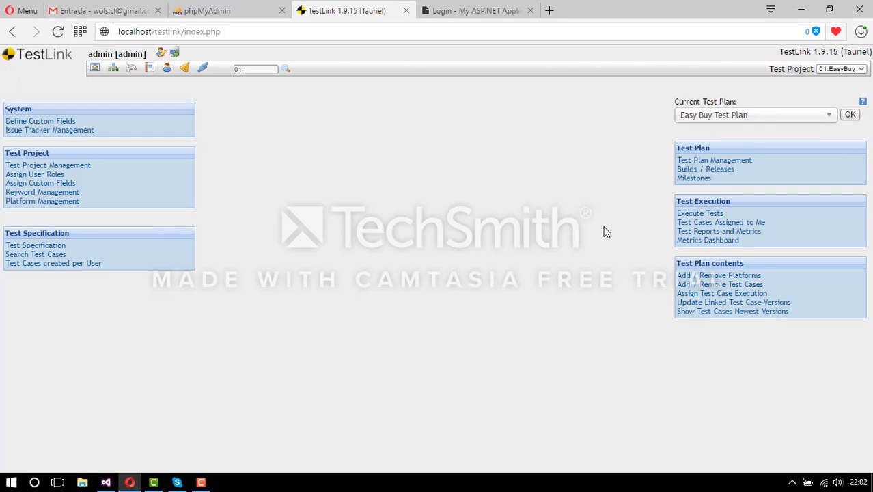
{"action": "left_click", "coordinate": [743, 161]}
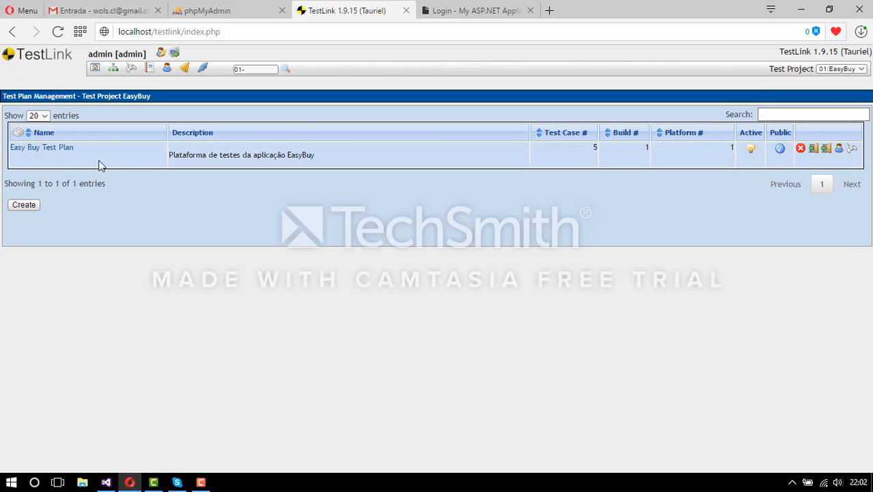
{"action": "left_click", "coordinate": [24, 204]}
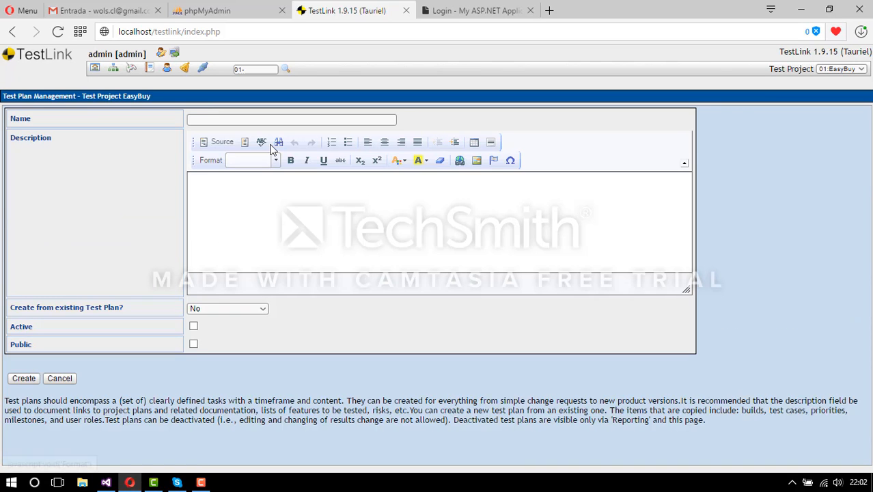
{"action": "left_click", "coordinate": [275, 120]}
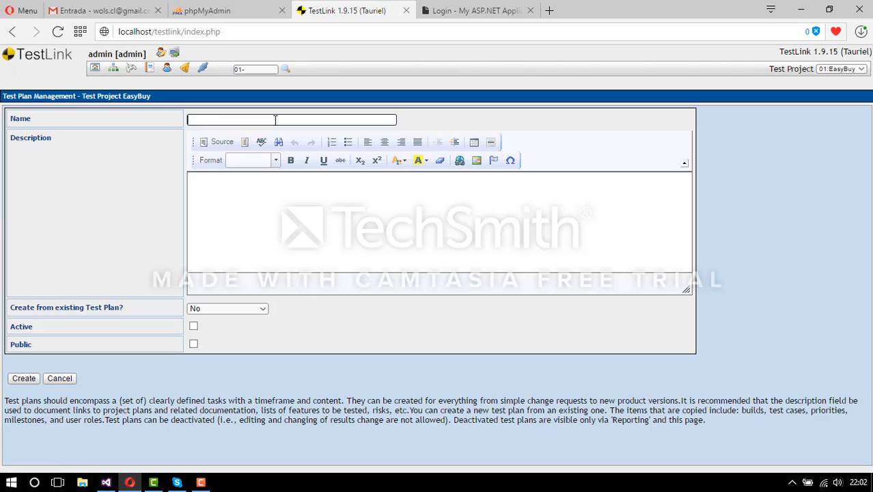
{"action": "left_click", "coordinate": [294, 212]}
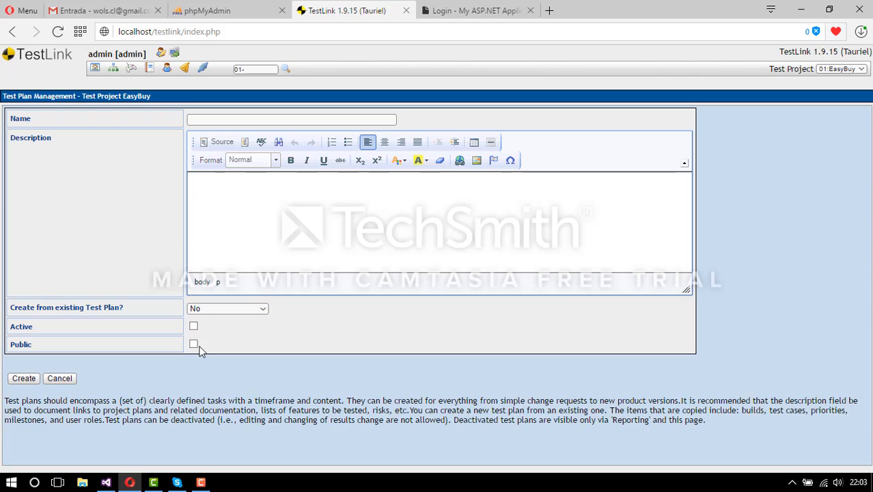
{"action": "left_click", "coordinate": [60, 379]}
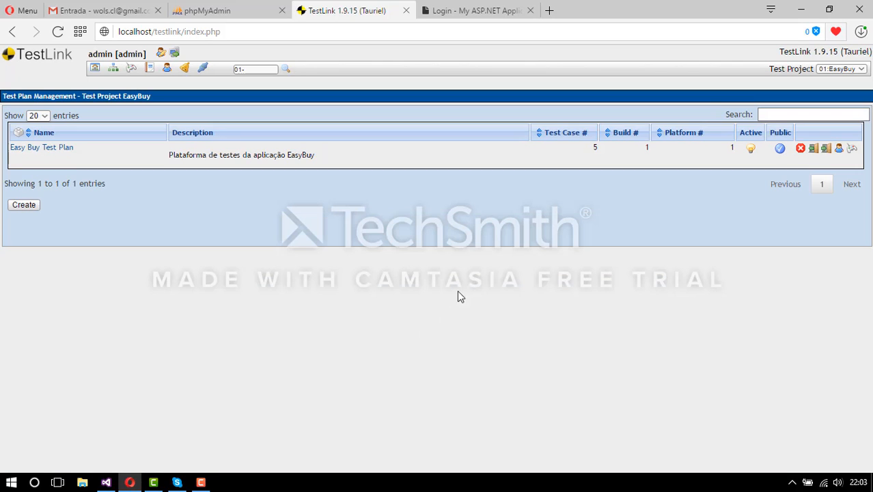
{"action": "left_click", "coordinate": [95, 68]}
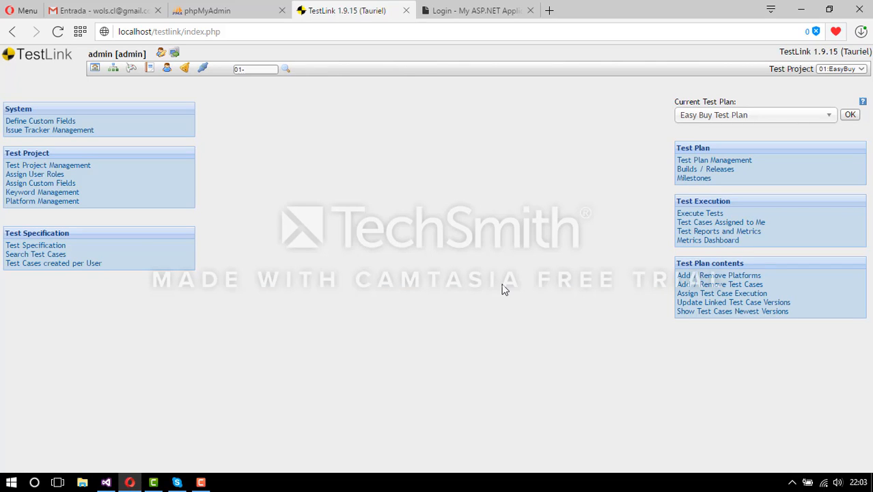
- Open Test Specification, select the EasyBuy root node, and show its test suite operations
{"action": "left_click", "coordinate": [61, 247]}
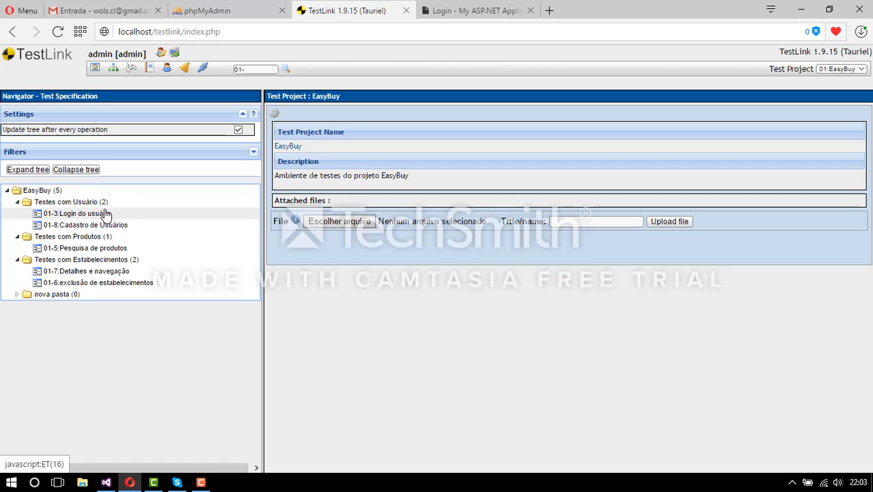
{"action": "left_click", "coordinate": [59, 192]}
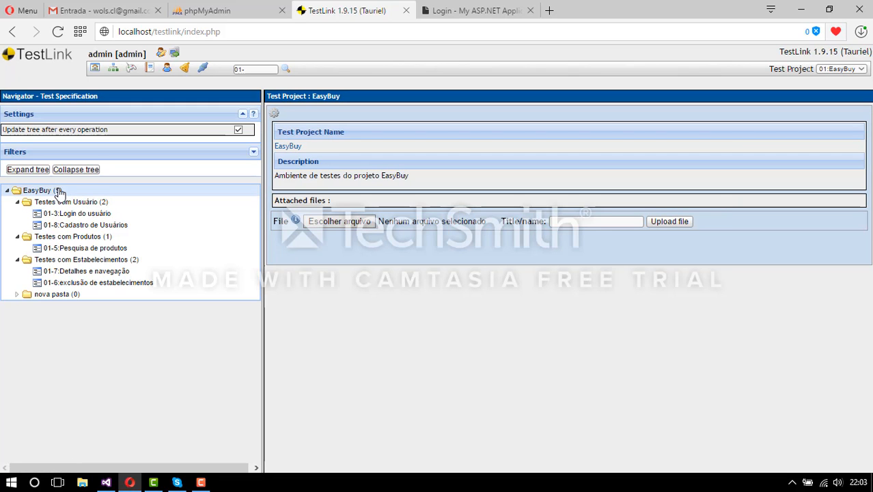
{"action": "left_click", "coordinate": [274, 114]}
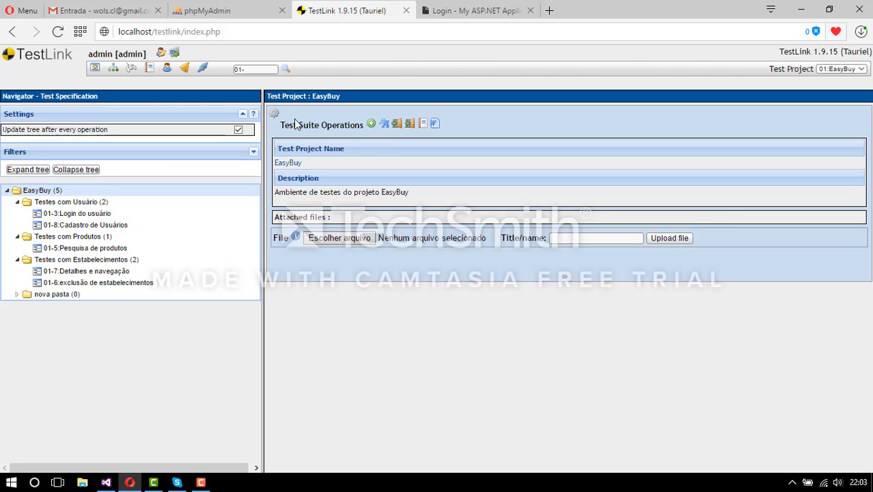
- Create test suite 'nova pasta2' with details 'testes referentes a cadastro de usuario'
{"action": "left_click", "coordinate": [371, 123]}
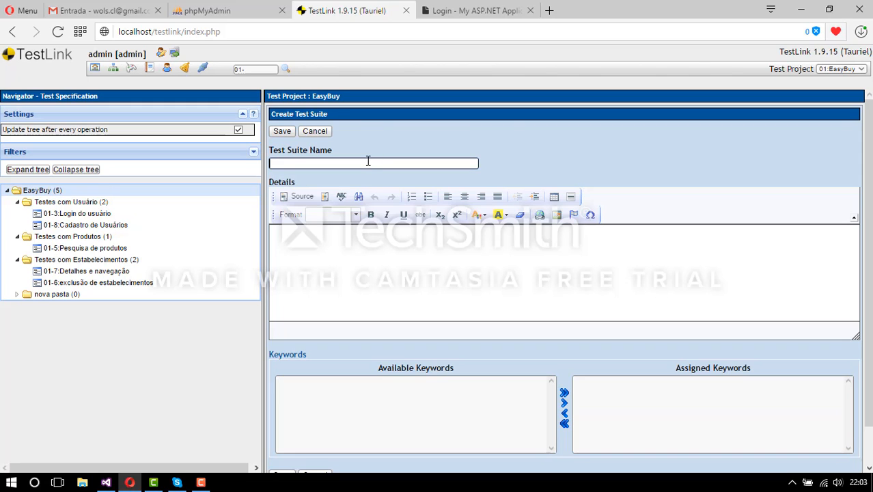
{"action": "left_click", "coordinate": [368, 162]}
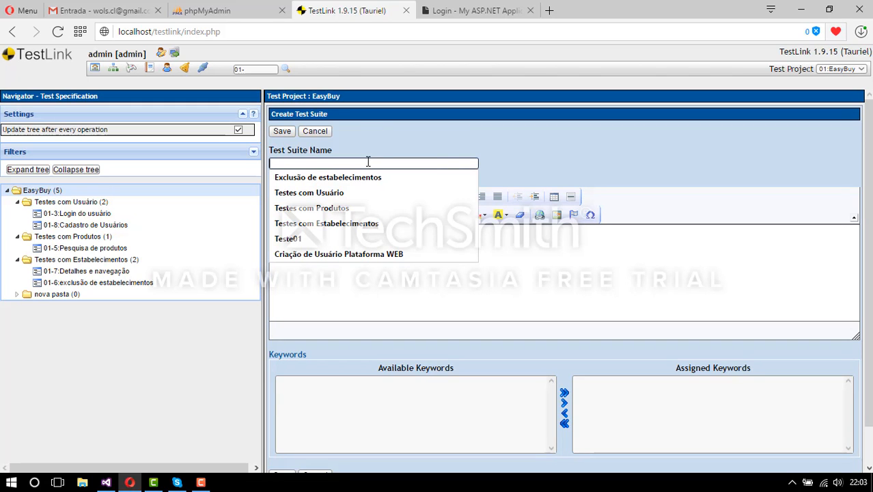
{"action": "type", "text": "no"}
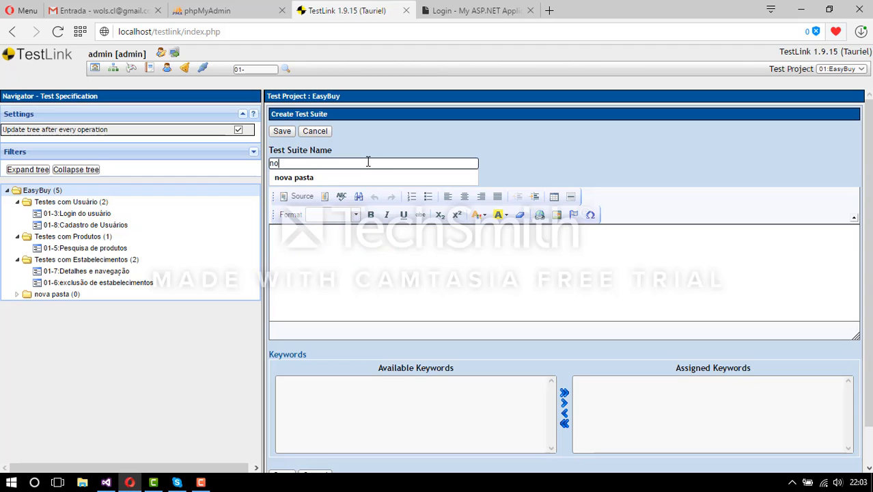
{"action": "type", "text": "va pasta2"}
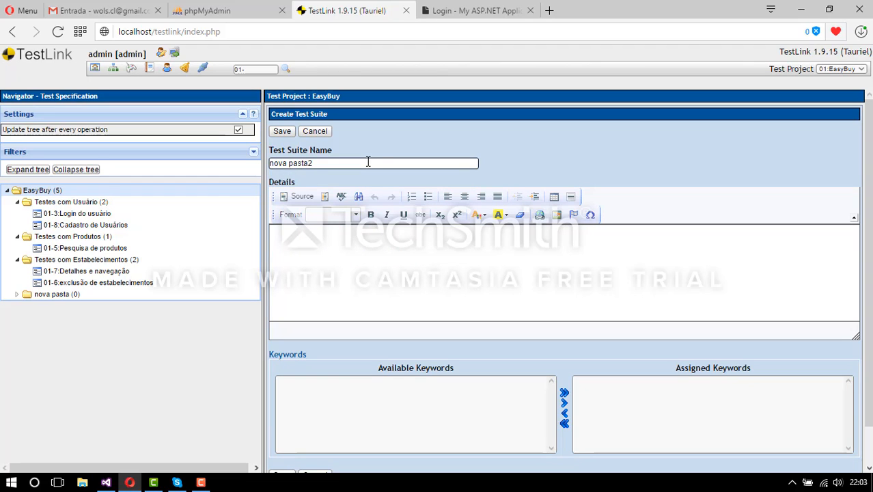
{"action": "left_click", "coordinate": [450, 274]}
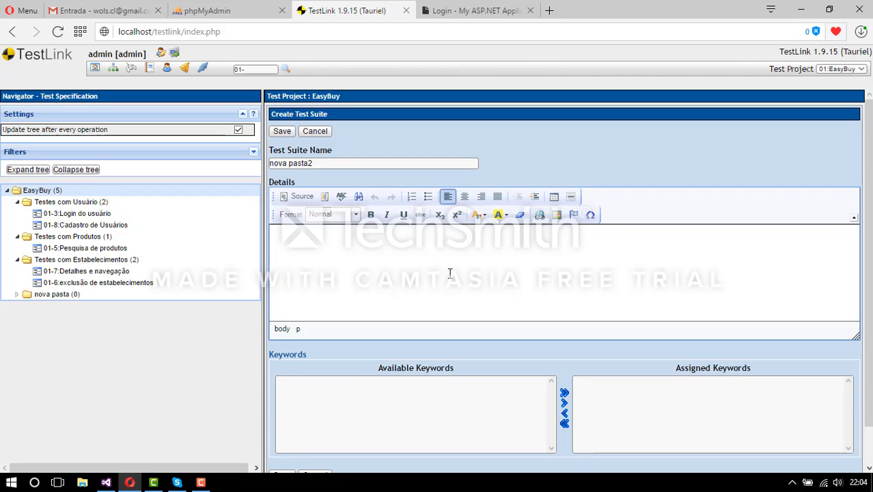
{"action": "type", "text": "testes referentes a "}
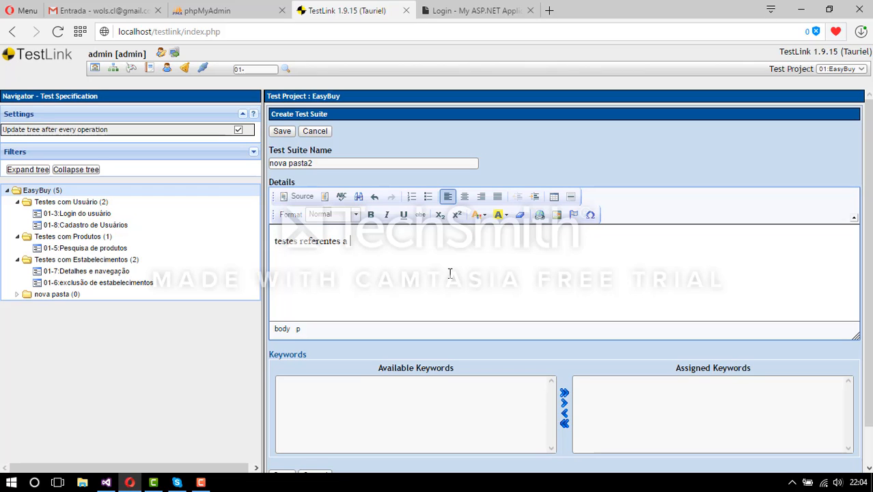
{"action": "type", "text": "cadastro de usuario"}
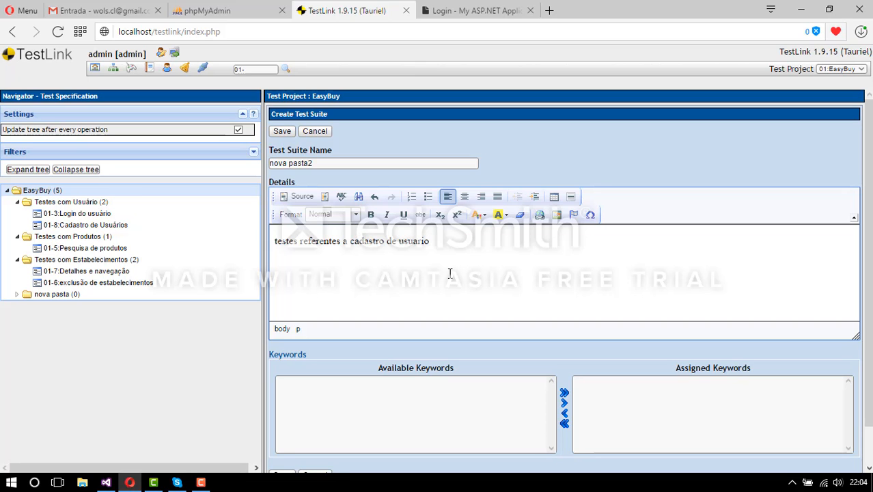
{"action": "scroll", "coordinate": [466, 272], "scroll_direction": "down", "scroll_amount": 1}
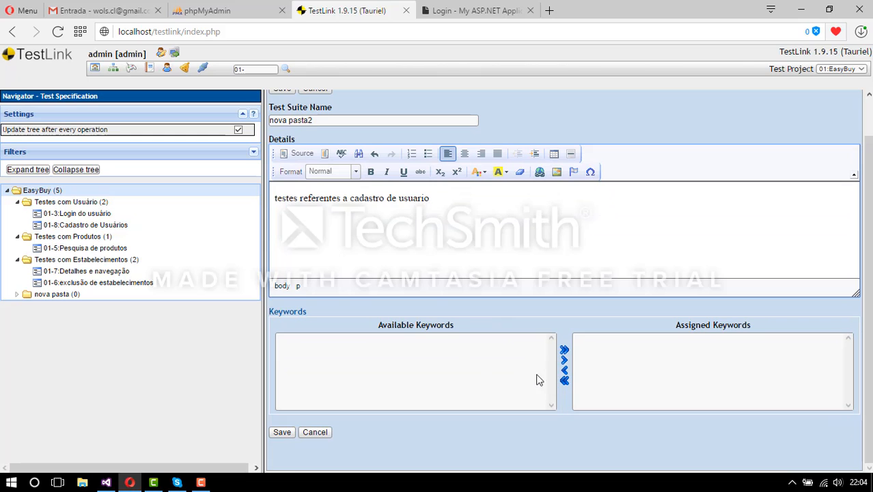
{"action": "left_click", "coordinate": [291, 432]}
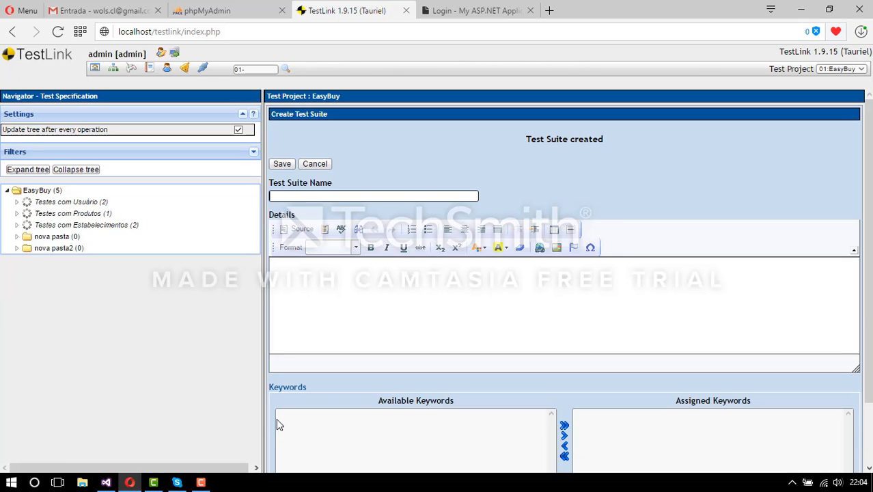
- Start a test case in nova pasta2 titled 'Cadastro de usuarios' with summary 'Função que cadastra o usuario no sistema'
{"action": "left_click", "coordinate": [76, 308]}
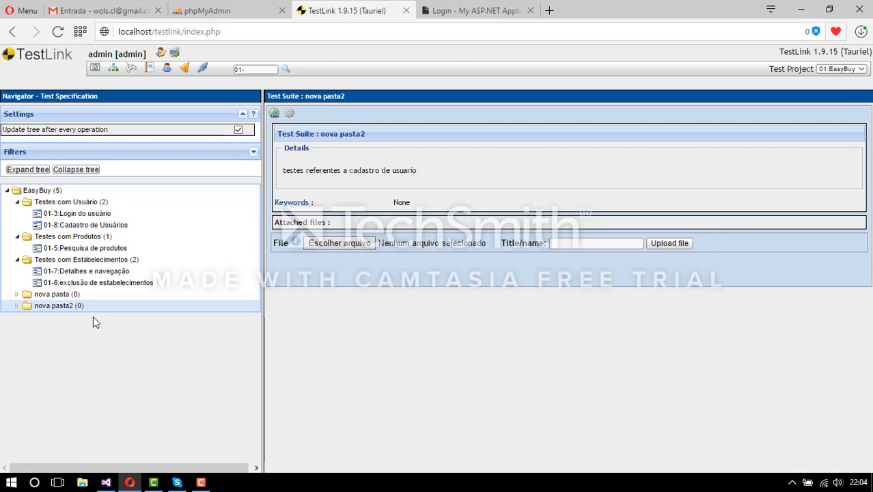
{"action": "left_click", "coordinate": [289, 113]}
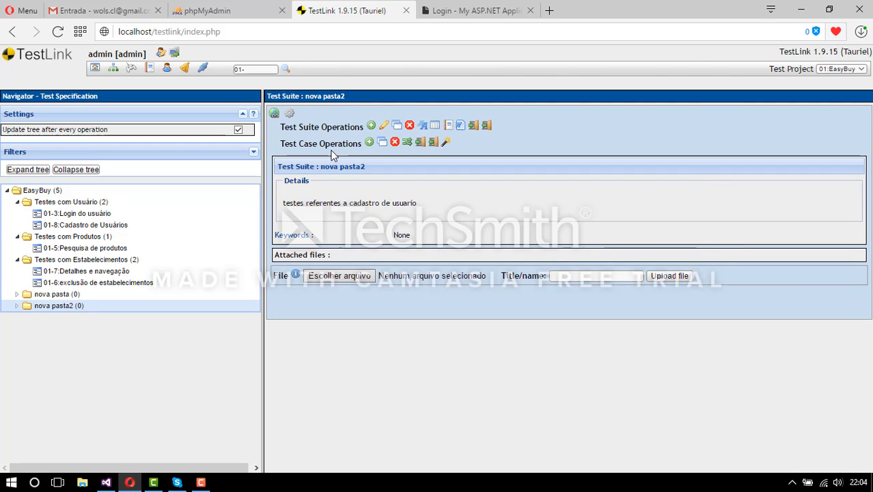
{"action": "left_click", "coordinate": [368, 143]}
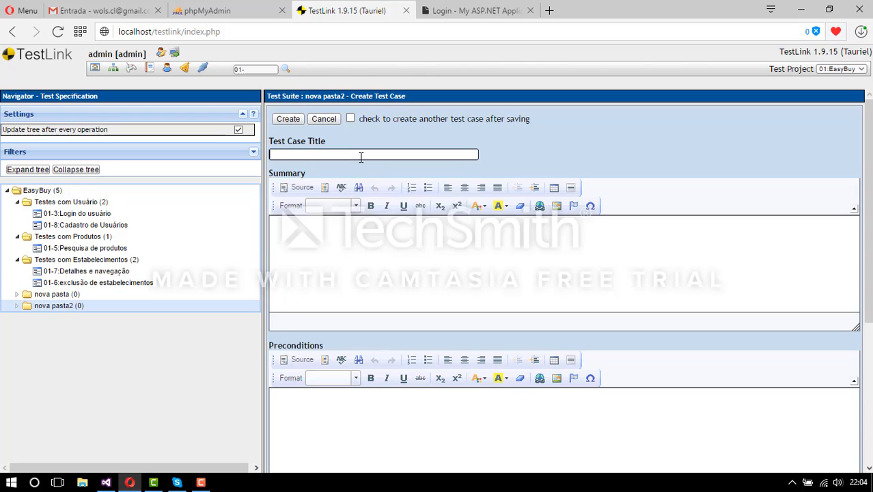
{"action": "left_click", "coordinate": [361, 157]}
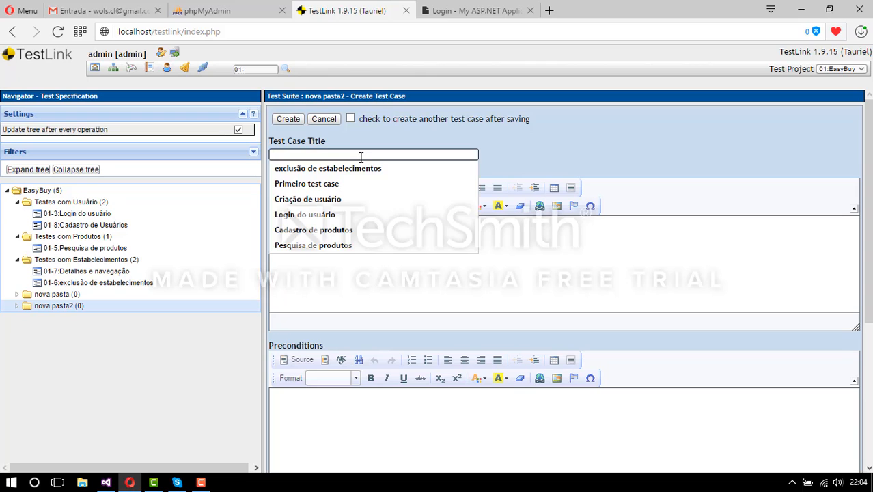
{"action": "type", "text": "Cadastro "}
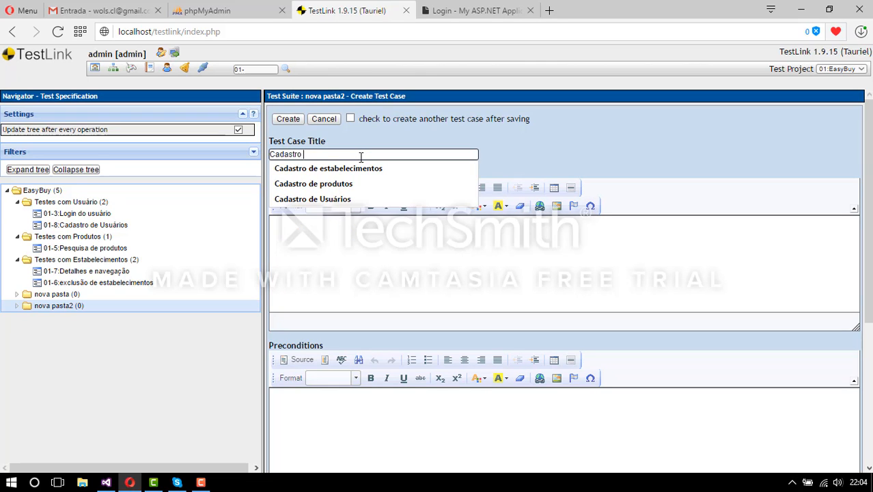
{"action": "type", "text": "de usuarios"}
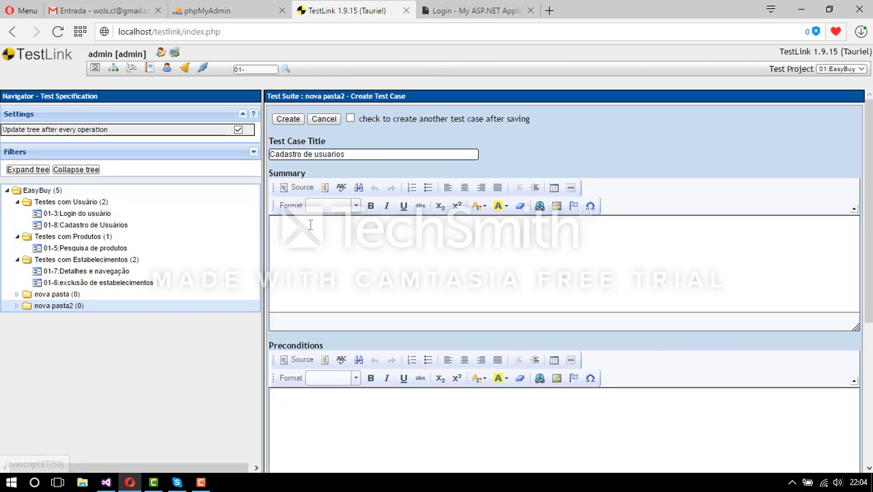
{"action": "left_click", "coordinate": [408, 259]}
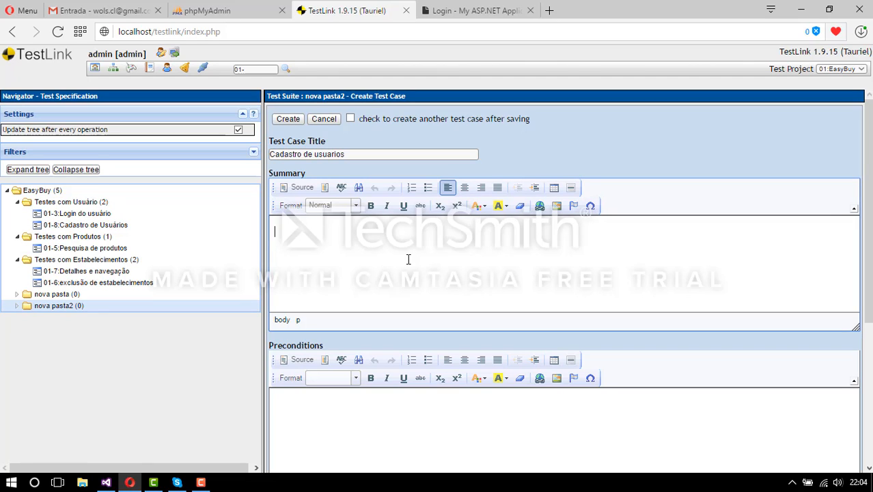
{"action": "type", "text": "Função que cadastra o usua"}
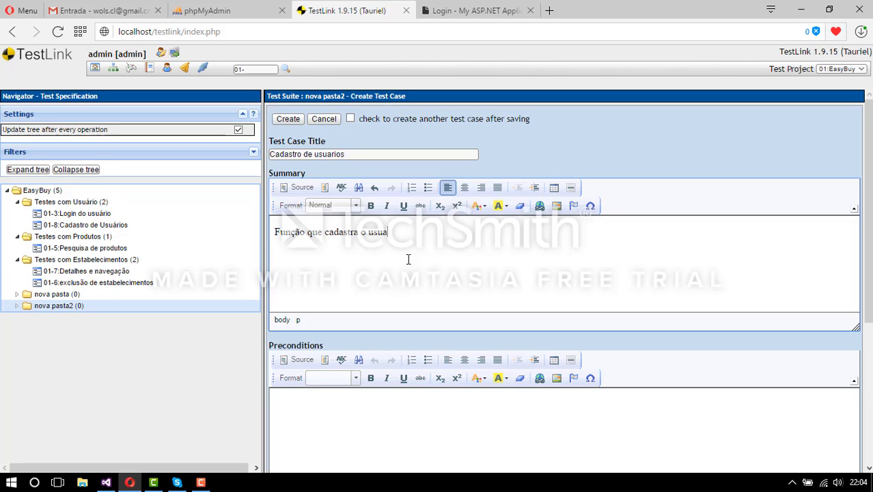
{"action": "type", "text": "rio no sistema"}
{"action": "scroll", "coordinate": [542, 274], "scroll_direction": "down", "scroll_amount": 2}
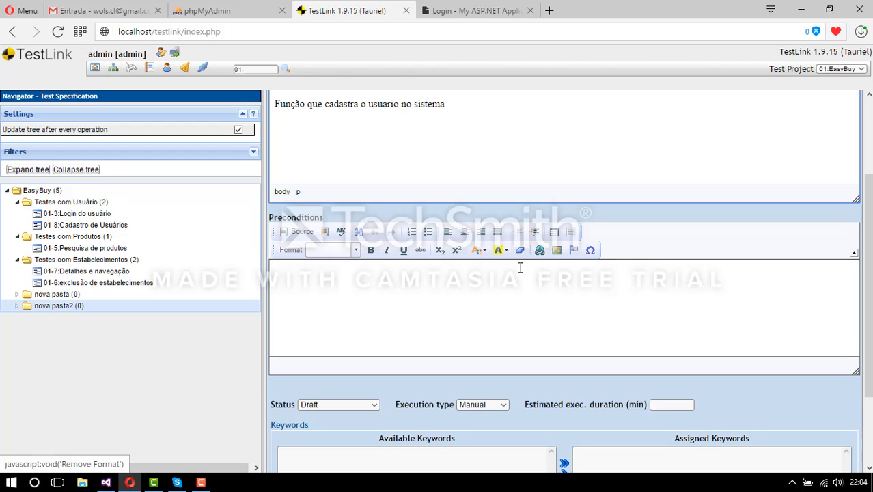
- Enter preconditions 'usuario deve ter selecionado a opção criar conta na tela de login.'
{"action": "left_click", "coordinate": [520, 268]}
{"action": "scroll", "coordinate": [482, 253], "scroll_direction": "down", "scroll_amount": 1}
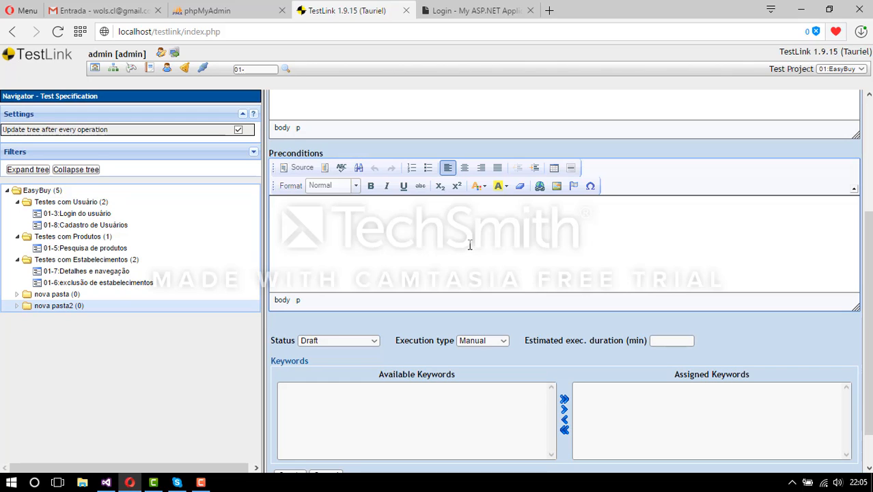
{"action": "type", "text": "usuario deve ter selecionado a opçã"}
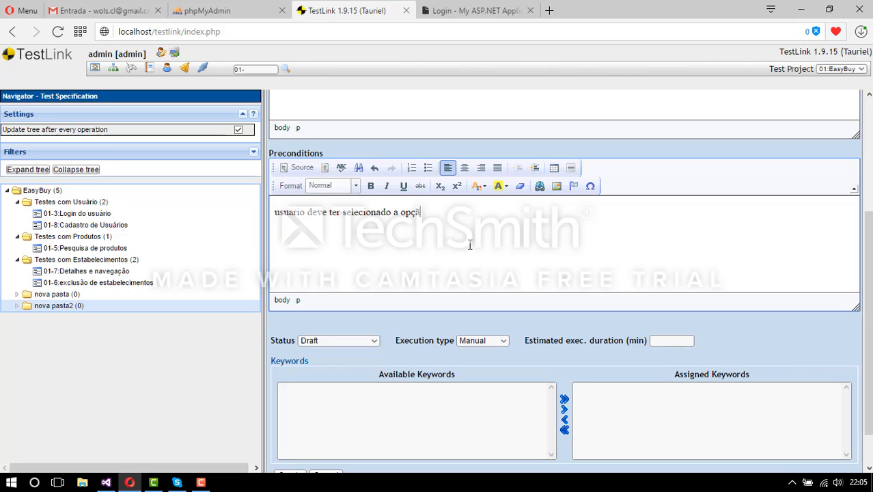
{"action": "type", "text": "o criar conta na tela de login"}
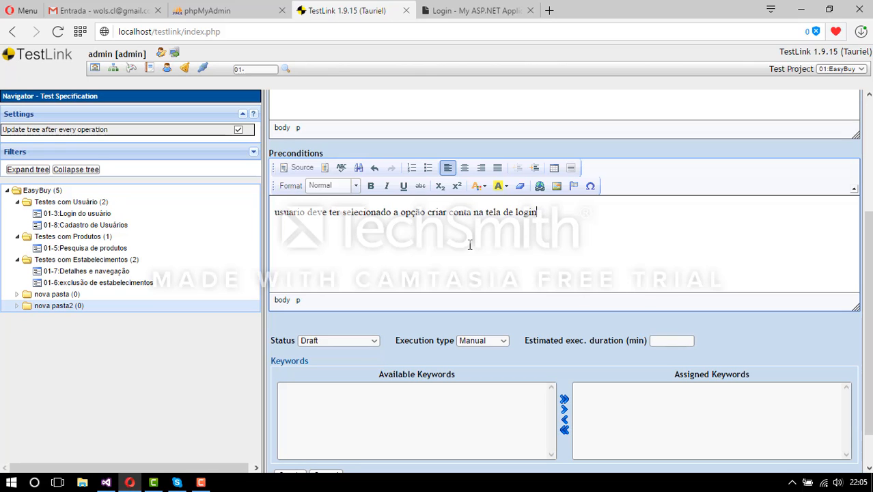
{"action": "scroll", "coordinate": [471, 245], "scroll_direction": "down", "scroll_amount": 1}
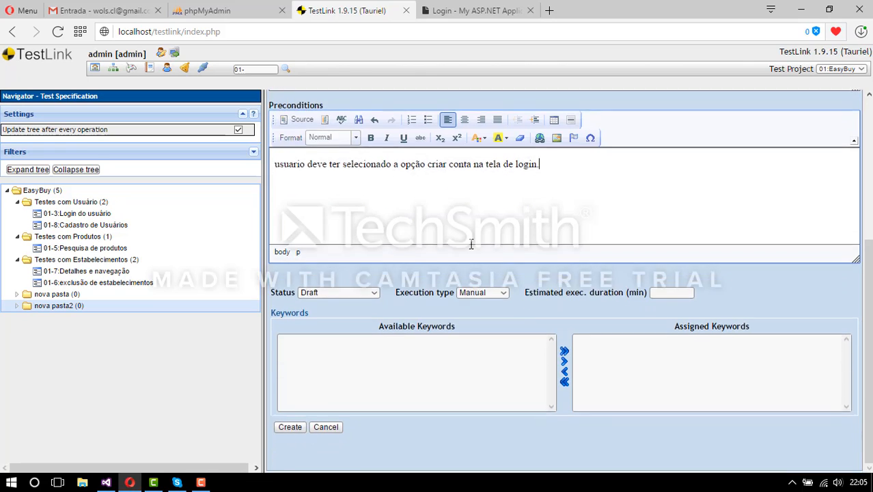
- Set the test case status to Ready for review and create it
{"action": "left_click", "coordinate": [376, 293]}
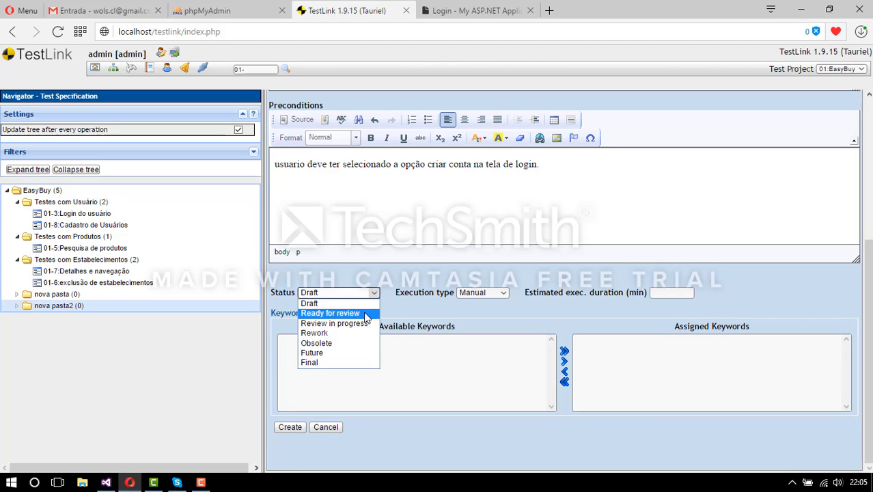
{"action": "left_click", "coordinate": [367, 314]}
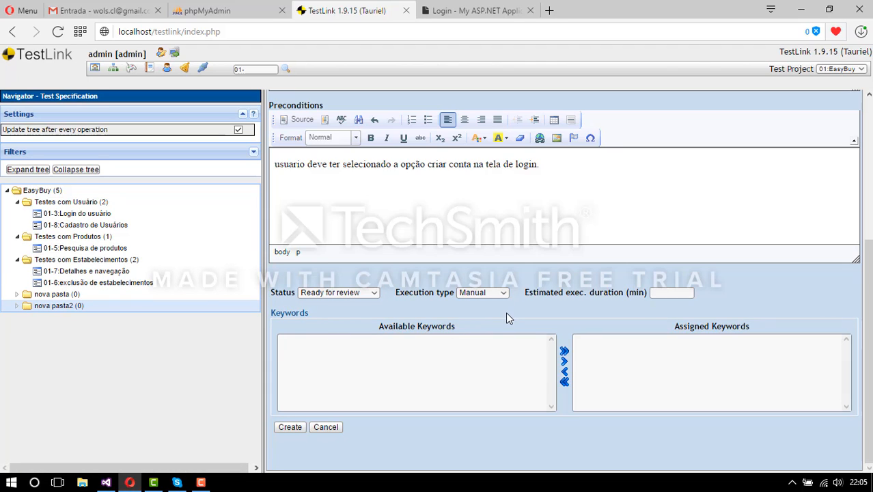
{"action": "left_click", "coordinate": [692, 290]}
{"action": "left_click", "coordinate": [692, 291]}
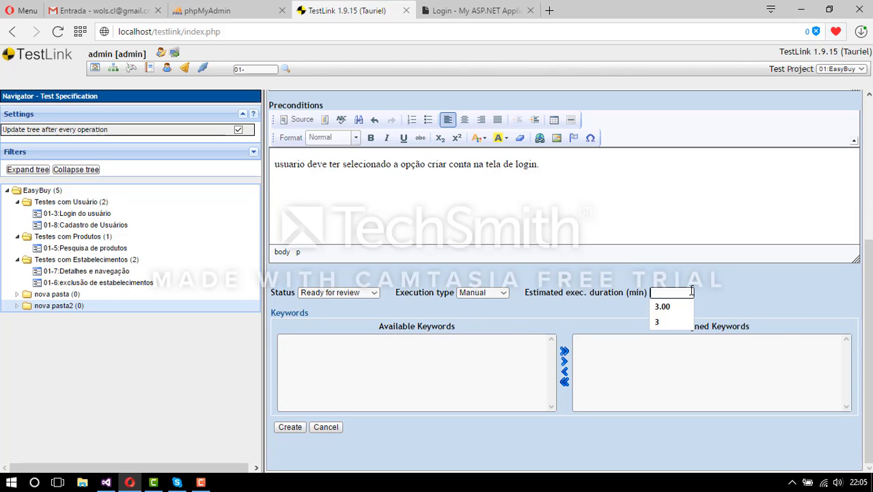
{"action": "left_click", "coordinate": [721, 290]}
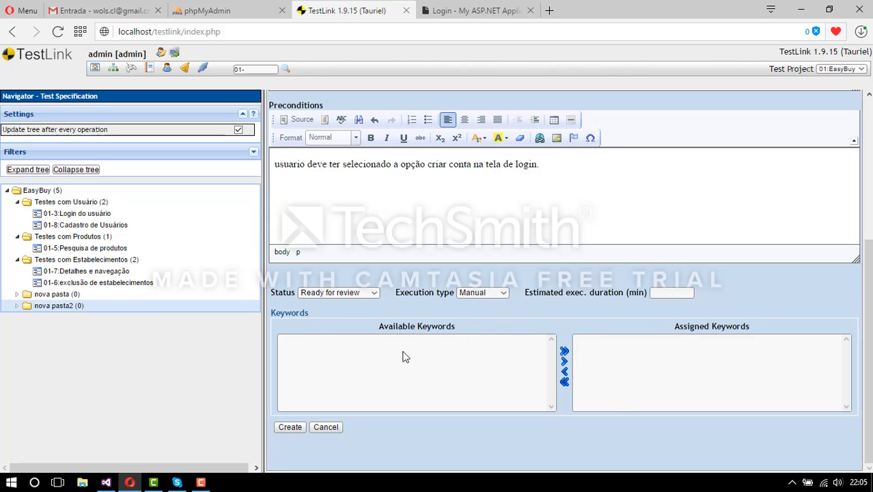
{"action": "left_click", "coordinate": [295, 427]}
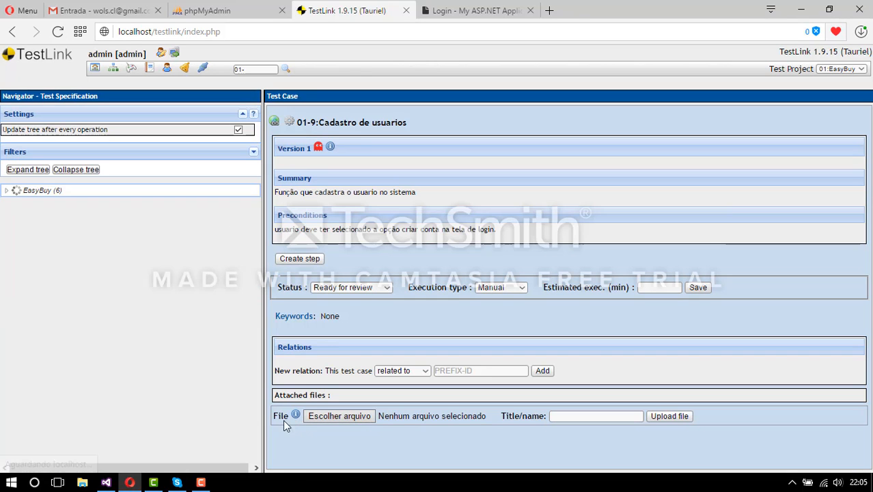
- Expand nova pasta2 in the tree and open 01-9:Cadastro de usuarios
{"action": "left_click", "coordinate": [49, 308]}
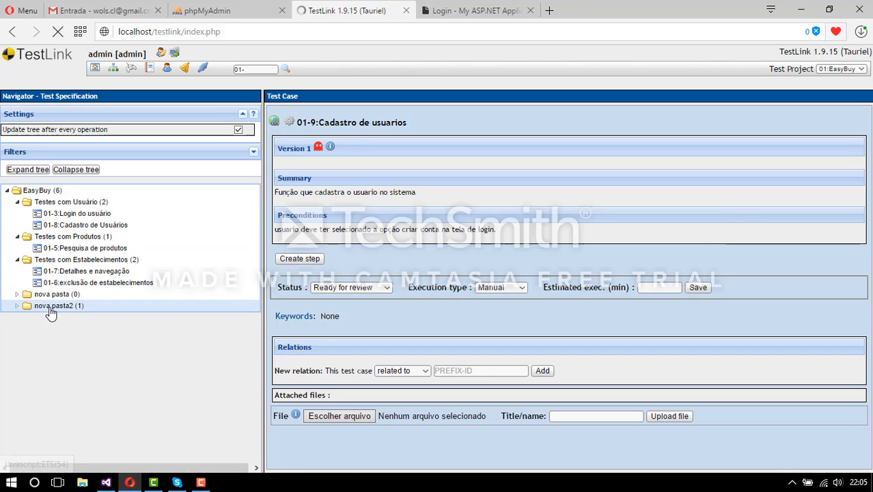
{"action": "left_click", "coordinate": [18, 306]}
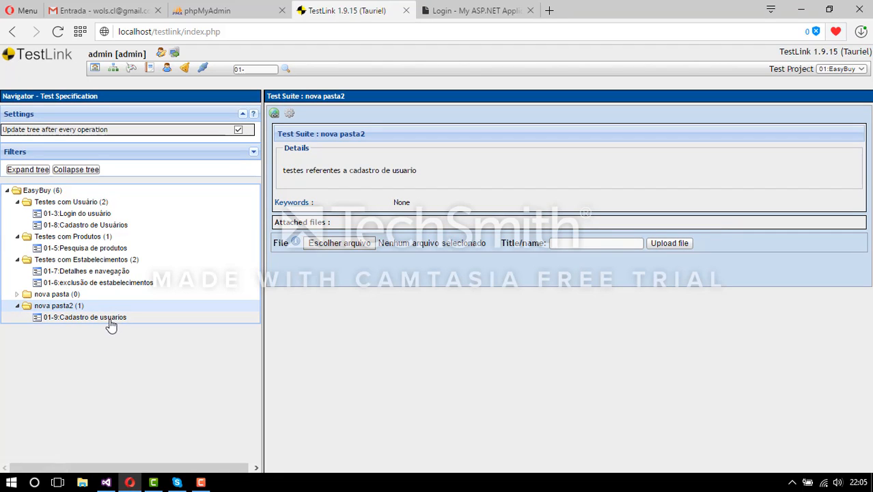
{"action": "left_click", "coordinate": [112, 319]}
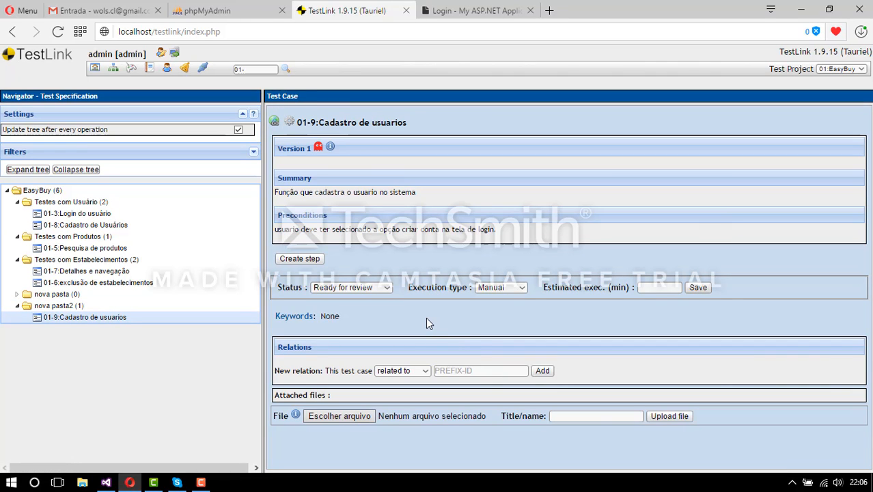
- Add step 1: 'Fluxo principal', 'usuario clicou em criar conta', expecting 'usuario será redirecionado para tela de cadastro'
{"action": "left_click", "coordinate": [301, 259]}
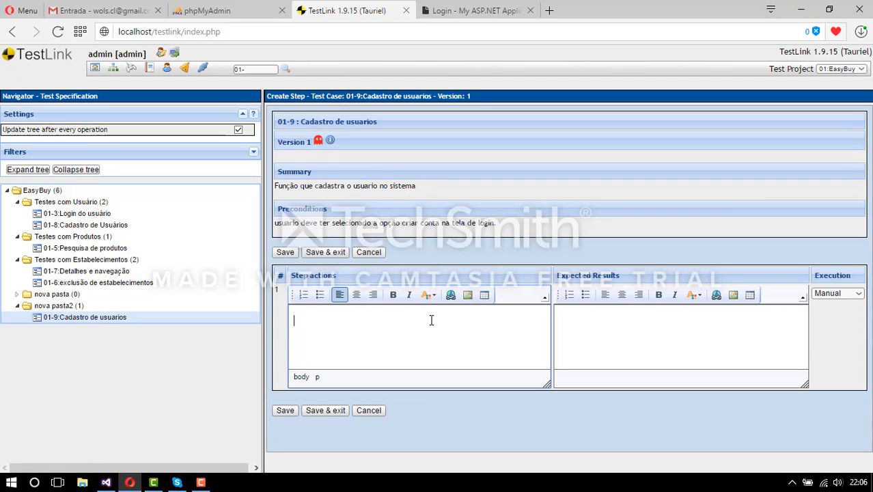
{"action": "type", "text": "Fluxo principal"}
{"action": "key", "text": "Return"}
{"action": "type", "text": "usuari"}
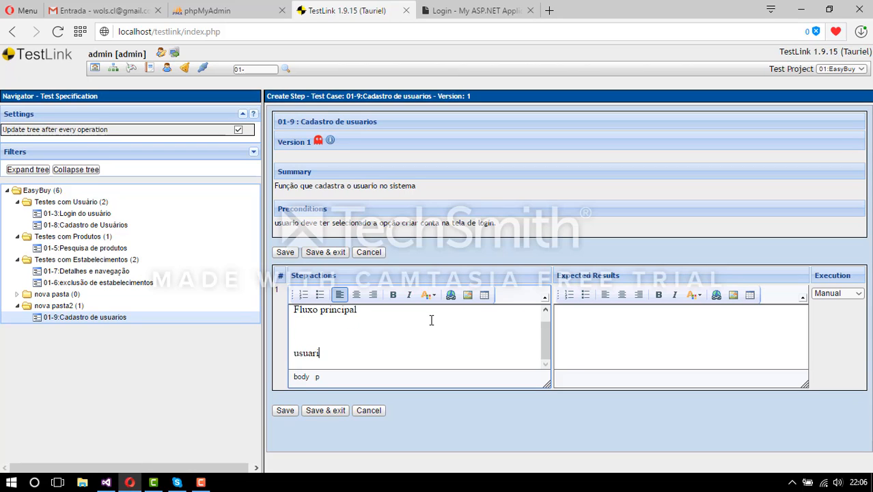
{"action": "type", "text": "o clicou em criar conta"}
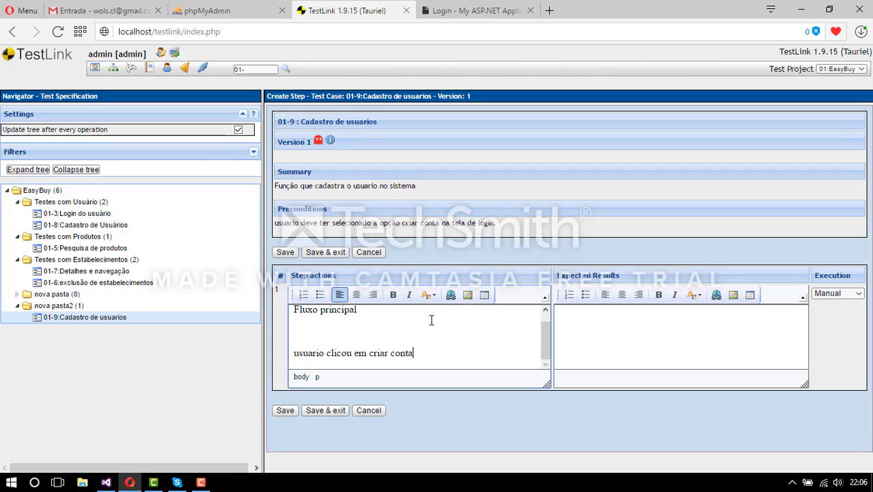
{"action": "left_click", "coordinate": [685, 347]}
{"action": "key", "text": "Return"}
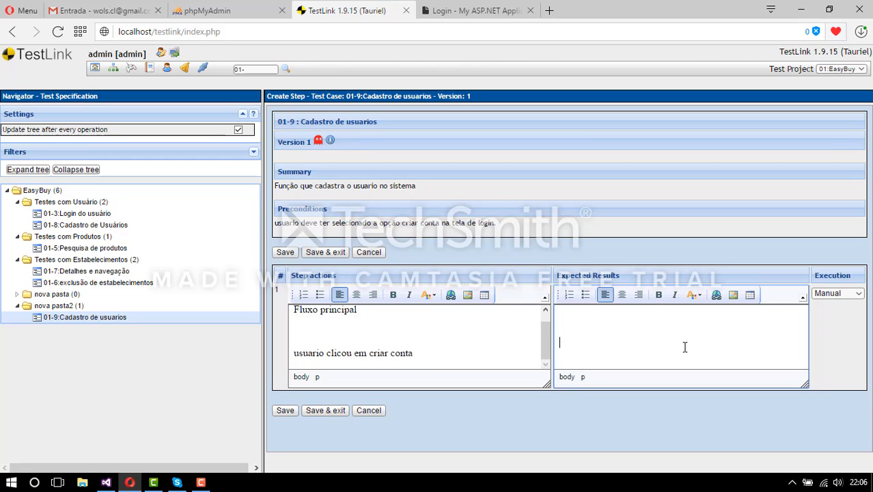
{"action": "type", "text": "usuario será redirecio"}
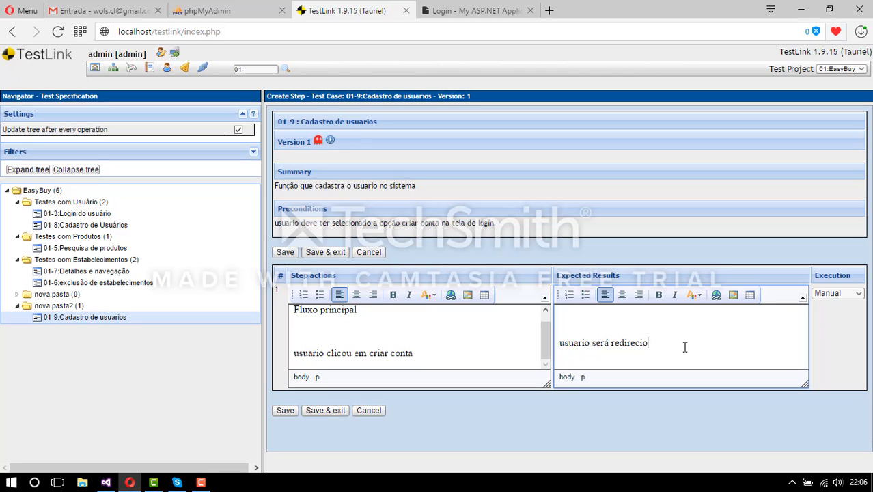
{"action": "type", "text": "nado para tela de cadastro"}
{"action": "left_click", "coordinate": [456, 358]}
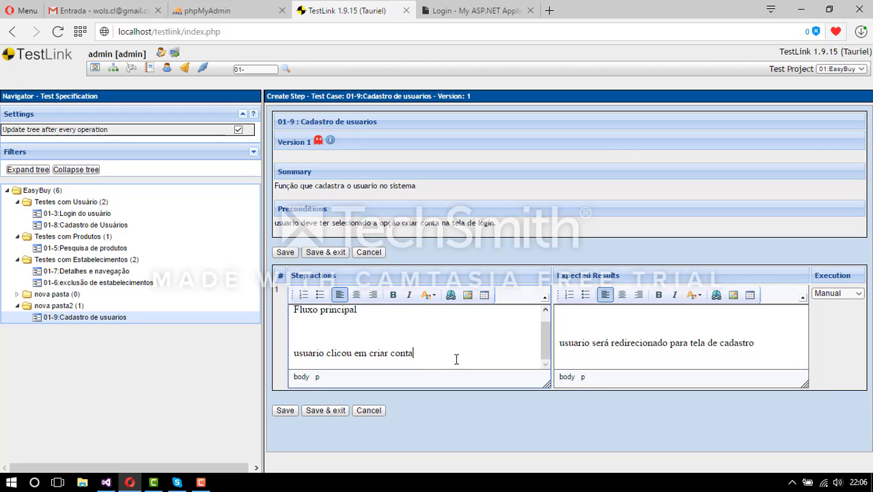
- Add action 'usuario preencheu o cadastro e clicou em cadastrar' with expected results for correct and incorrect data
{"action": "key", "text": "Return"}
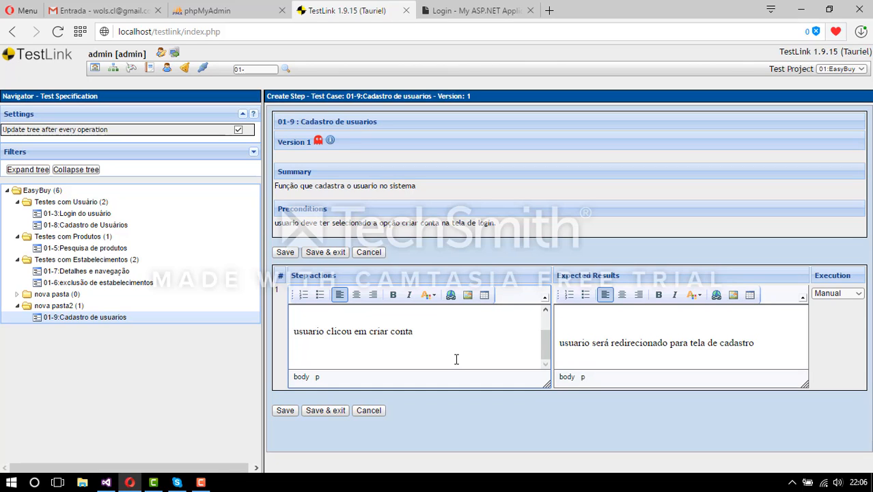
{"action": "type", "text": "usuario preenc"}
{"action": "type", "text": "hu"}
{"action": "type", "text": "eu o"}
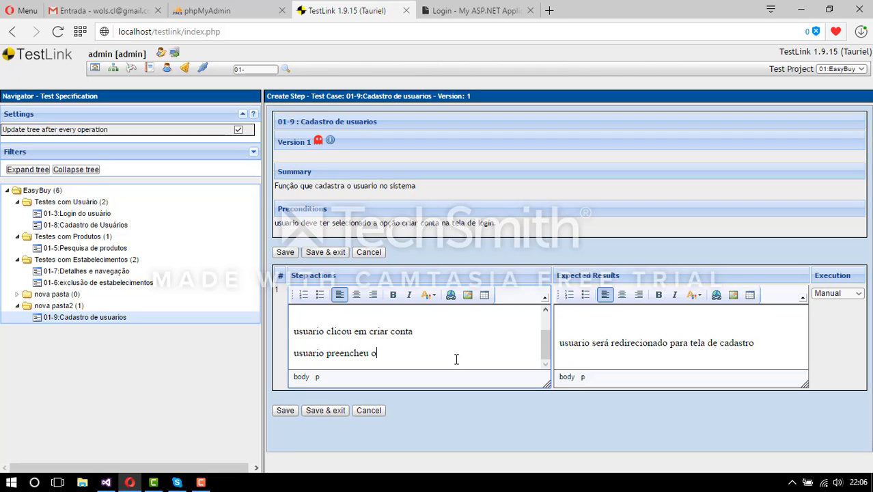
{"action": "type", "text": "c cadastro e clicou em cadastrar"}
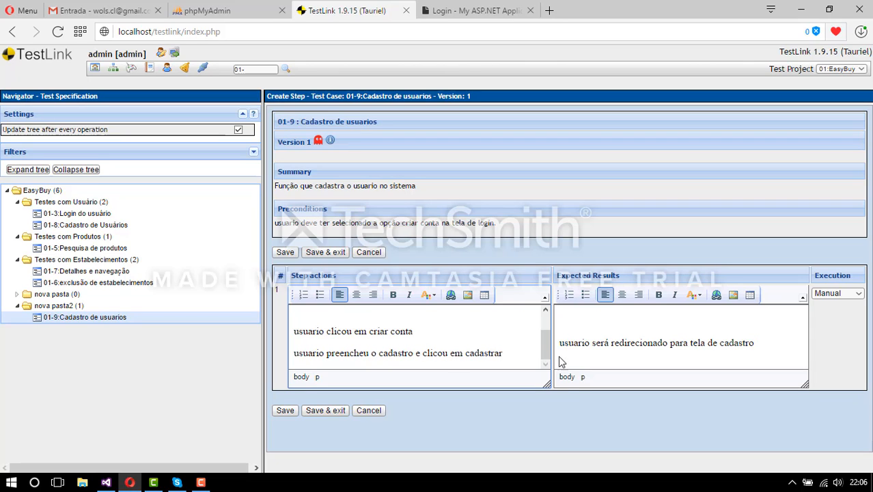
{"action": "left_click", "coordinate": [778, 351]}
{"action": "key", "text": "Return"}
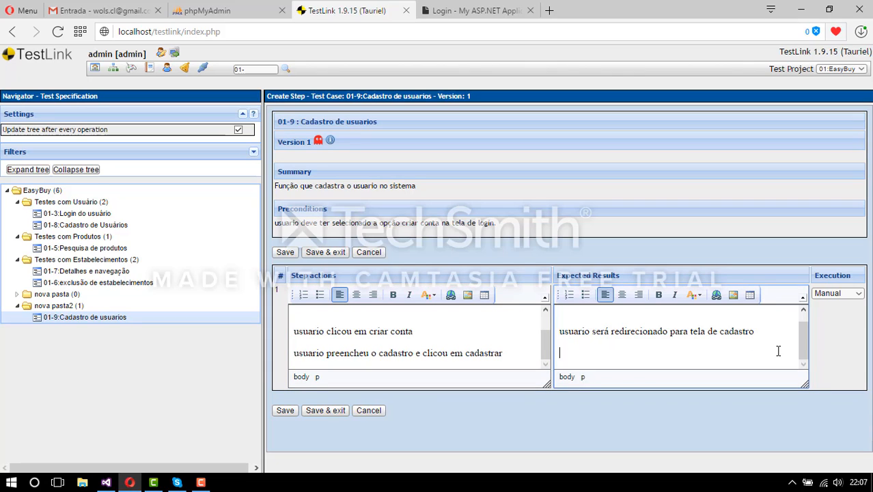
{"action": "type", "text": "caso o s dados est"}
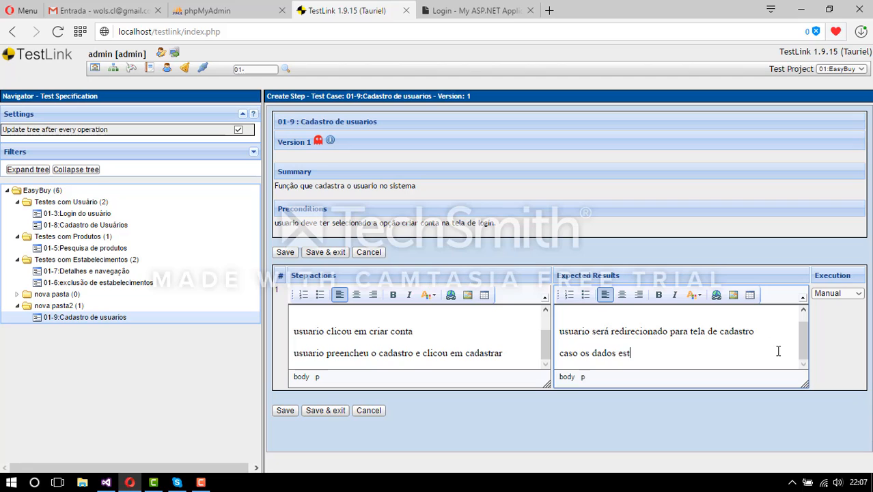
{"action": "type", "text": "ejam corretos, o usu"}
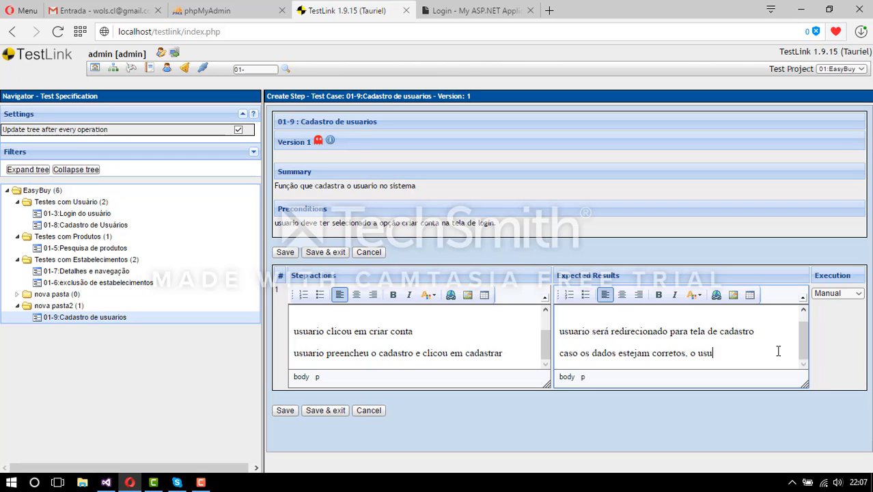
{"action": "type", "text": "ario está cadastrado;"}
{"action": "key", "text": "Return"}
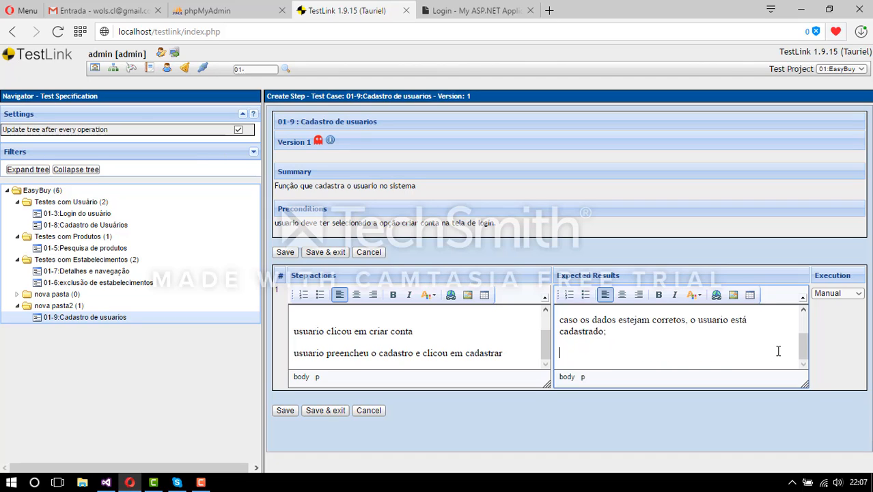
{"action": "type", "text": "caso os dados estejam in"}
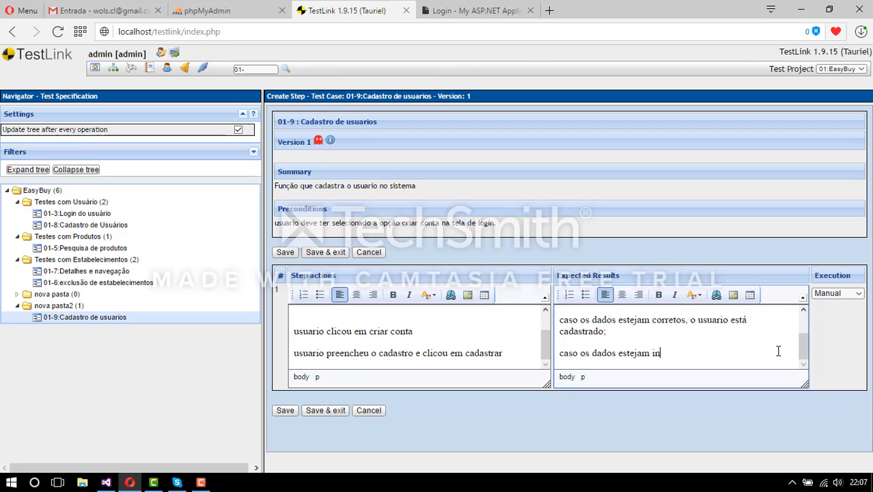
{"action": "type", "text": "corretos, deverá se"}
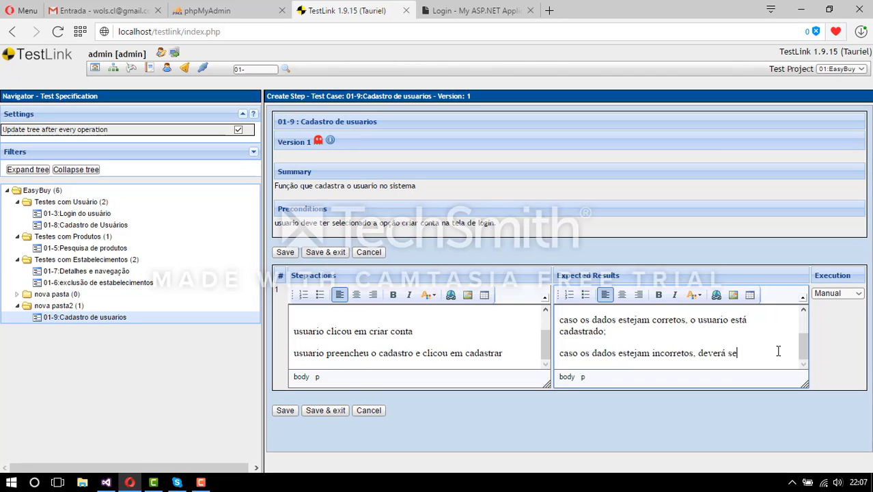
{"action": "type", "text": "r utilizado. o flu"}
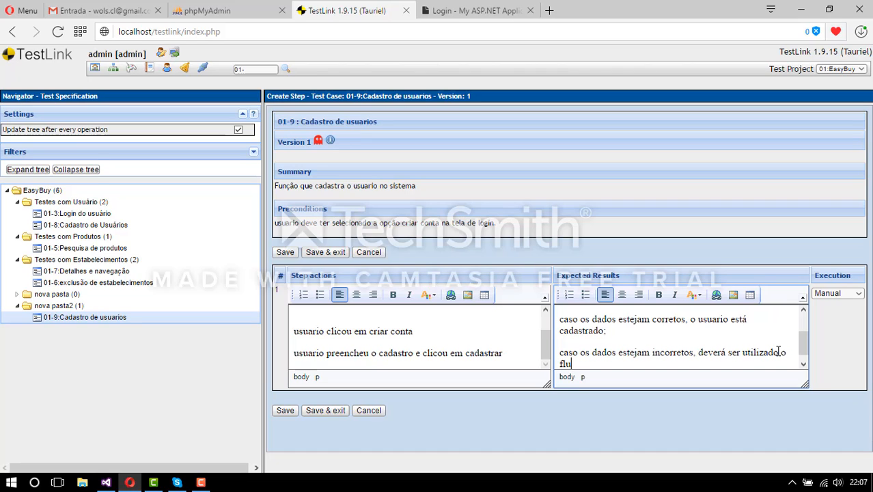
{"action": "type", "text": "xo exceção;"}
- End step 1's actions with 'final do fluxo normal' and save the step
{"action": "left_click", "coordinate": [522, 359]}
{"action": "key", "text": "Return"}
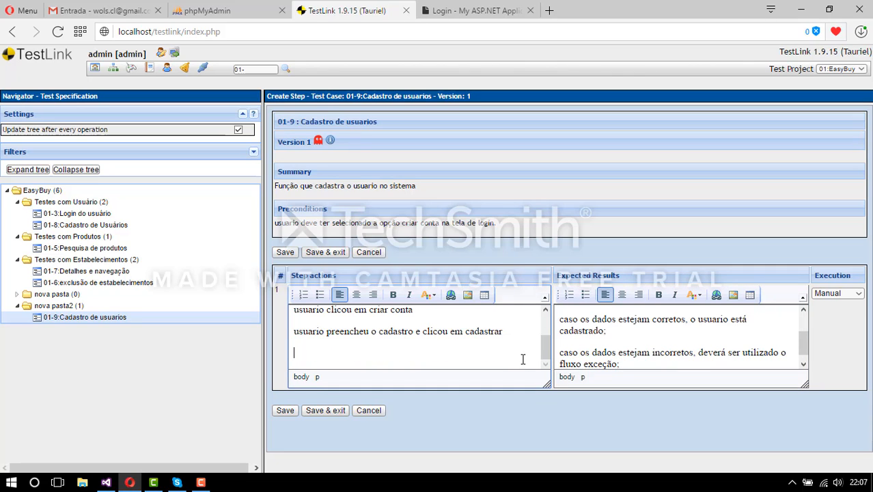
{"action": "type", "text": "final do fluxo normal;"}
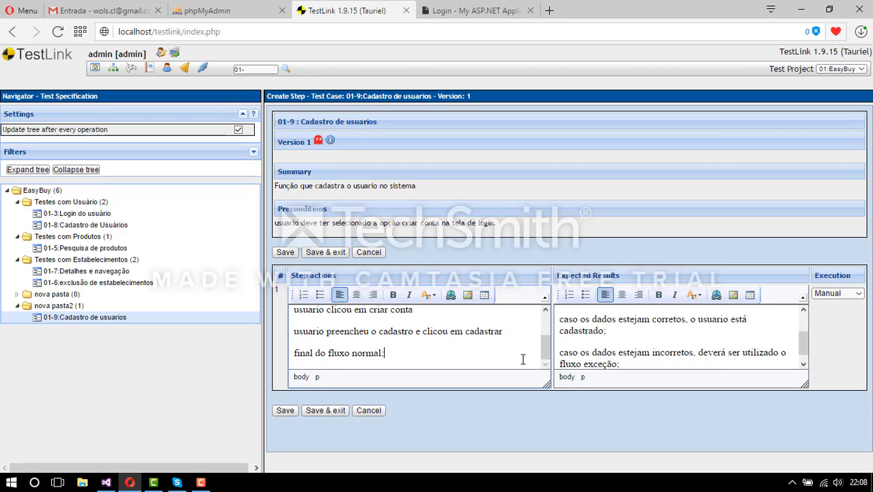
{"action": "left_click", "coordinate": [285, 411]}
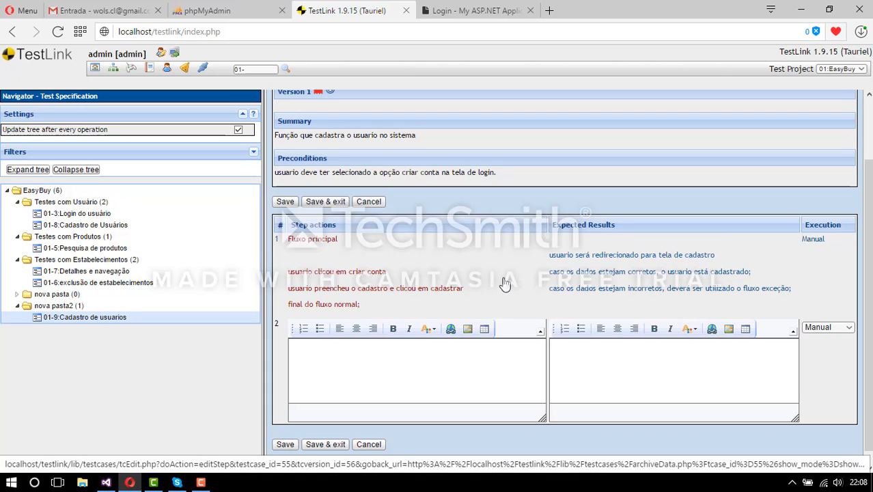
{"action": "scroll", "coordinate": [502, 285], "scroll_direction": "down", "scroll_amount": 1}
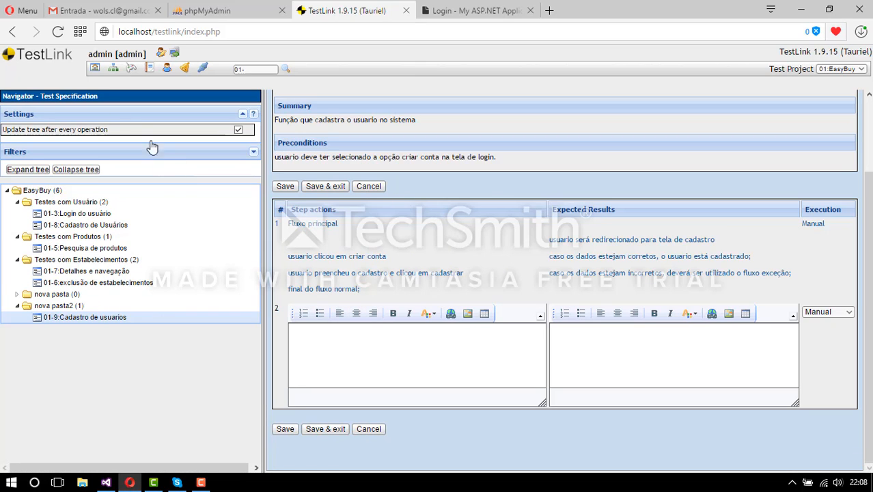
- Open Add / Remove Test Cases for nova pasta2, assigning added test cases to admin
{"action": "left_click", "coordinate": [95, 69]}
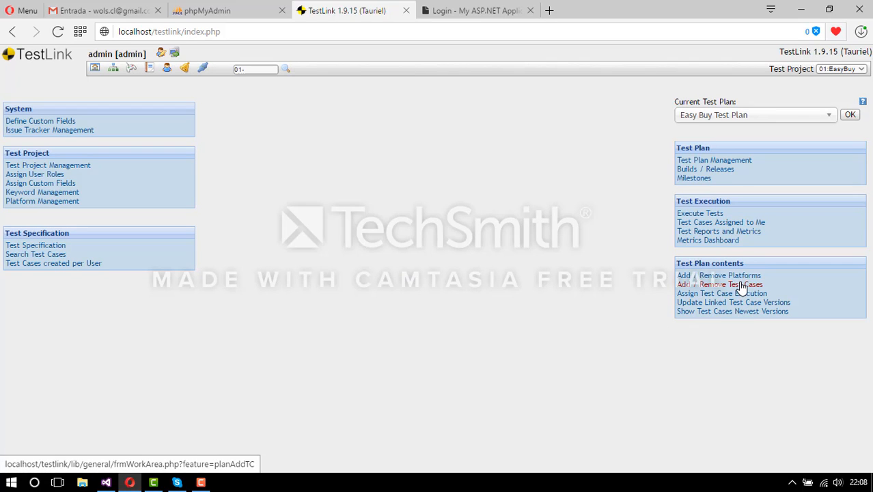
{"action": "left_click", "coordinate": [741, 285]}
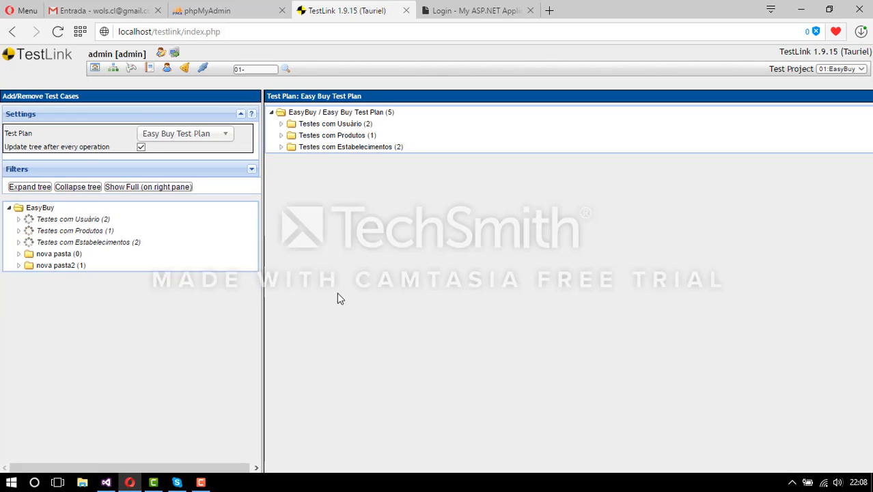
{"action": "left_click", "coordinate": [47, 268]}
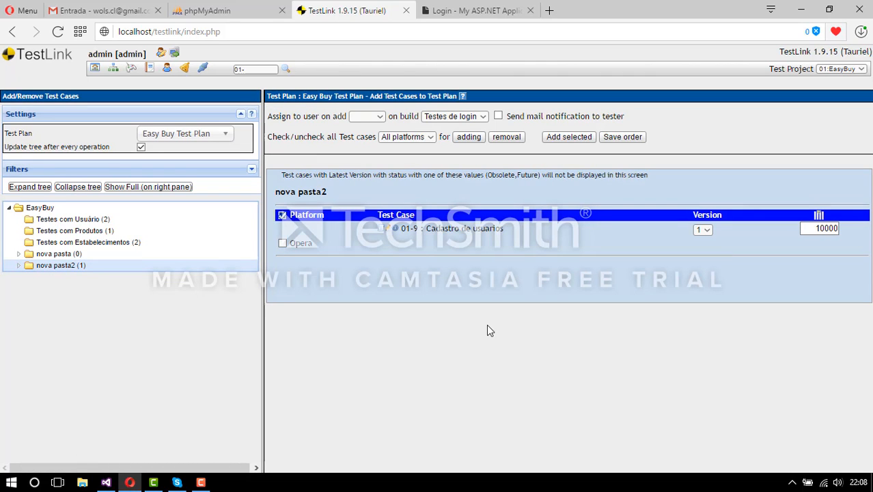
{"action": "left_click", "coordinate": [379, 120]}
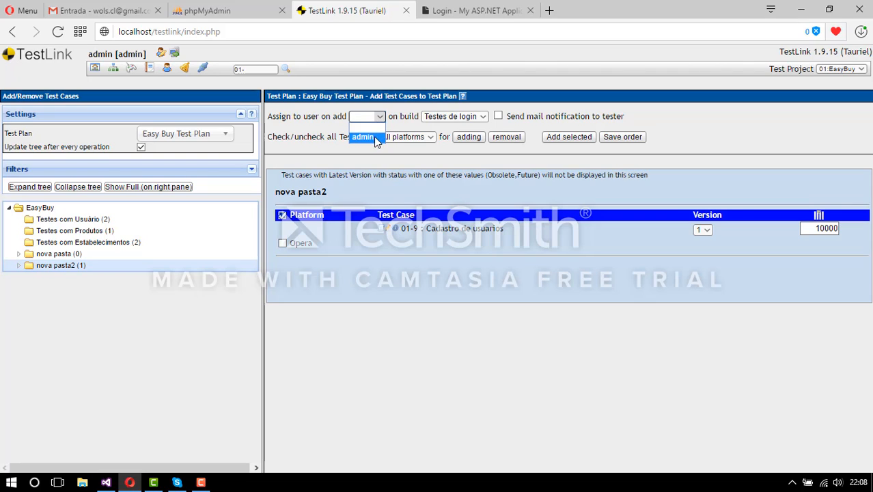
{"action": "left_click", "coordinate": [378, 137]}
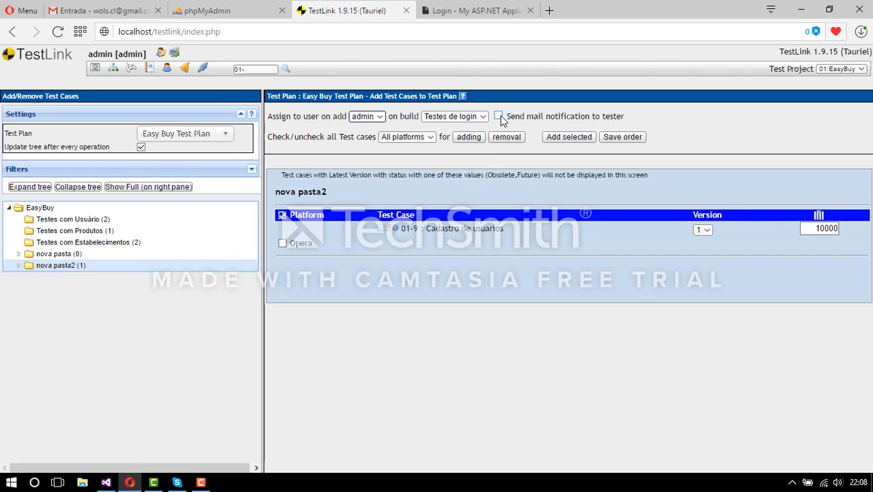
- Choose Opera as the platform, tick it for test case 01-9, and add it to the plan
{"action": "left_click", "coordinate": [430, 138]}
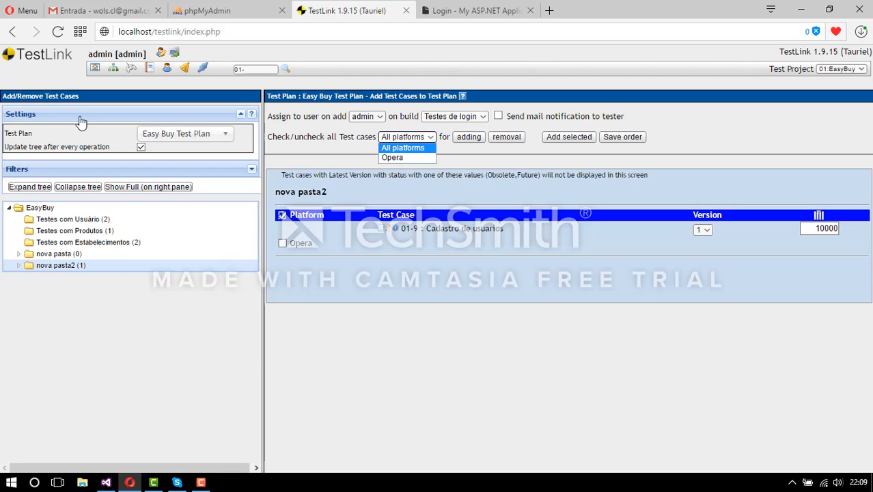
{"action": "left_click", "coordinate": [401, 158]}
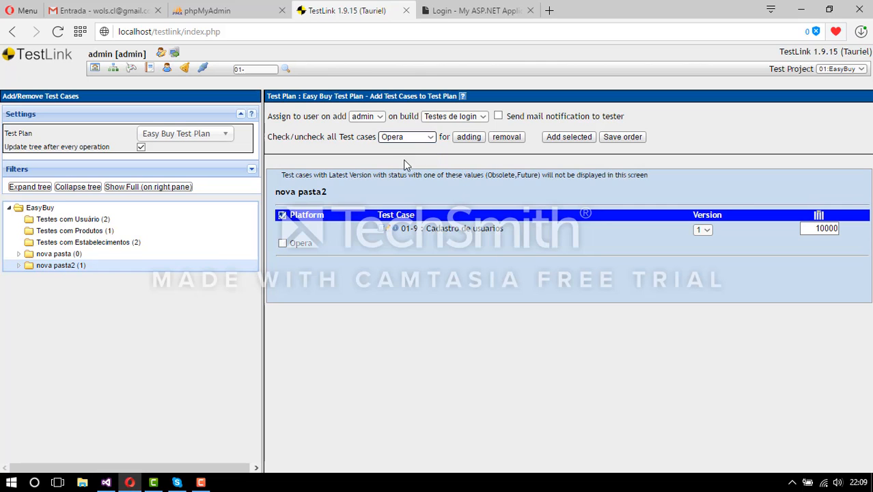
{"action": "left_click", "coordinate": [570, 139]}
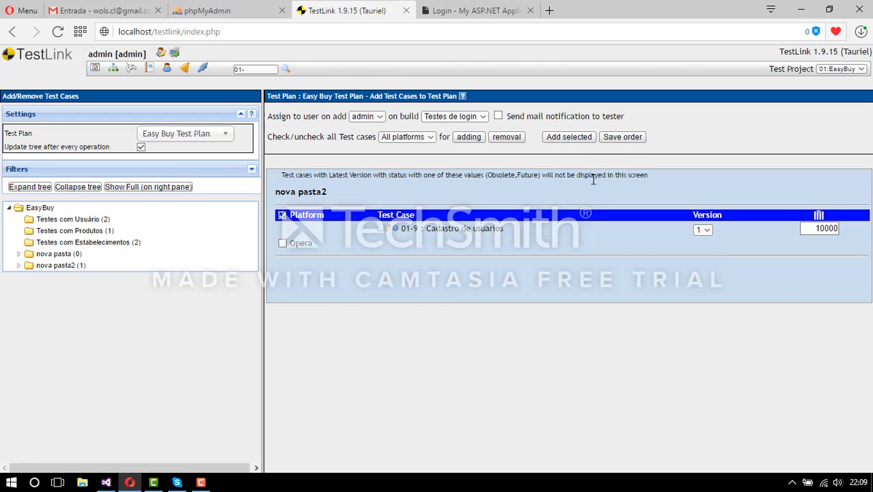
{"action": "left_click", "coordinate": [282, 243]}
{"action": "left_click", "coordinate": [571, 139]}
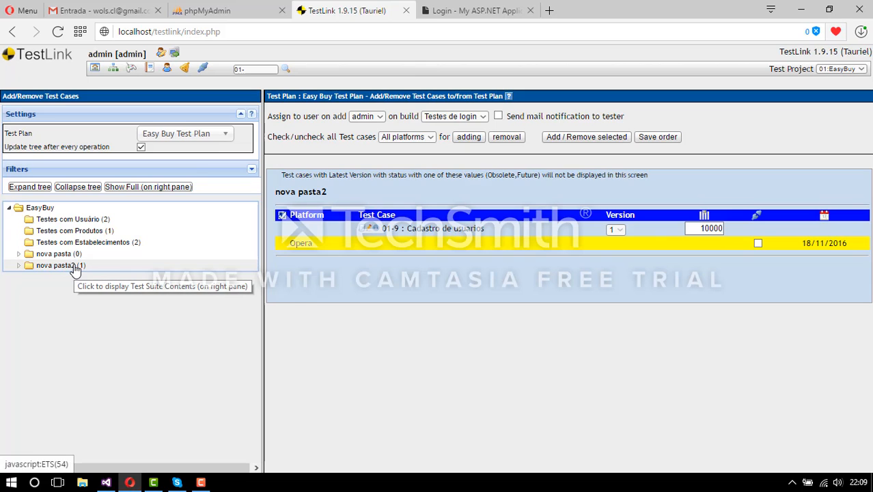
- Save the test case order and check Platform Management, where Opera is the only platform
{"action": "left_click", "coordinate": [659, 140]}
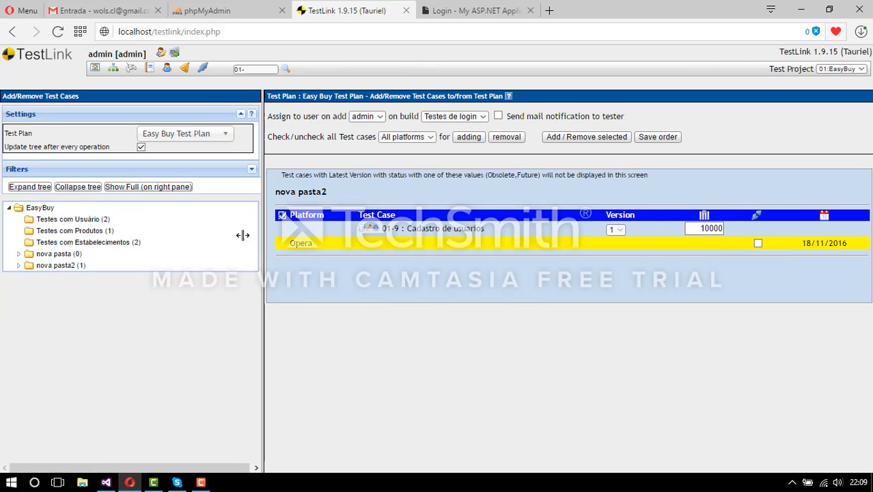
{"action": "left_click", "coordinate": [95, 69]}
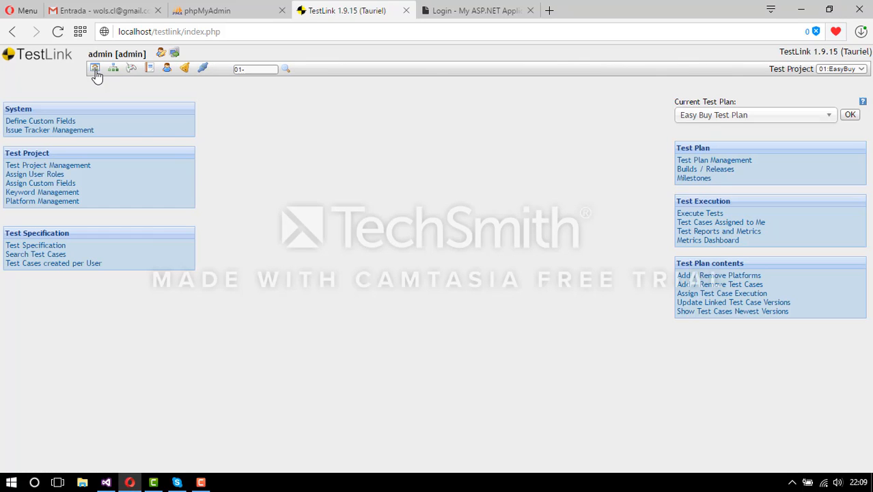
{"action": "left_click", "coordinate": [58, 201]}
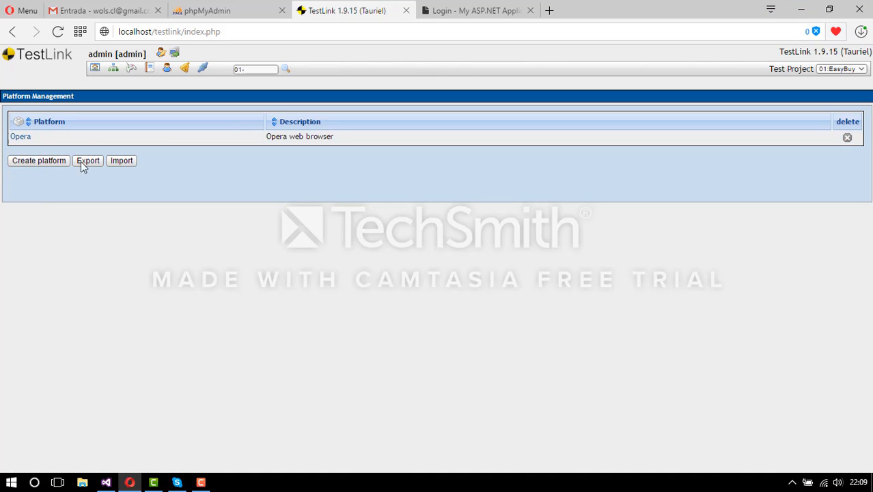
{"action": "left_click", "coordinate": [95, 69]}
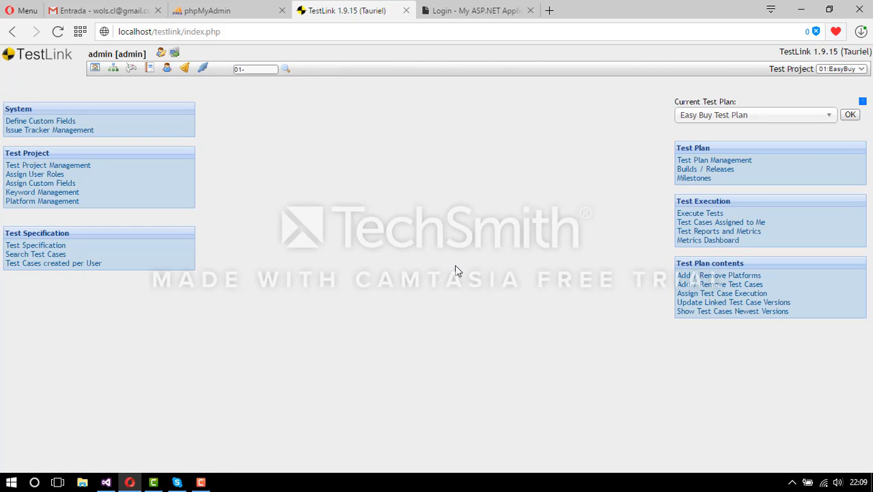
- Open Execute Tests, expand the nova pasta2 folder, and view test case 01-9
{"action": "left_click", "coordinate": [709, 216]}
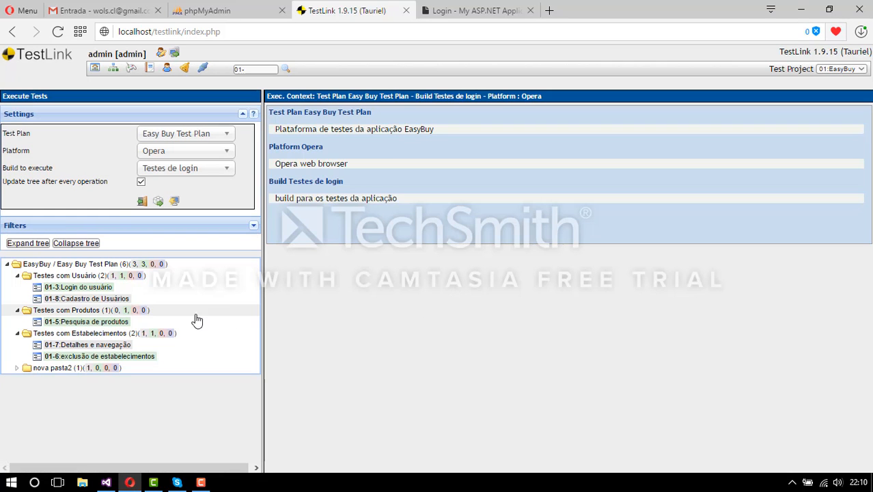
{"action": "left_click", "coordinate": [17, 369]}
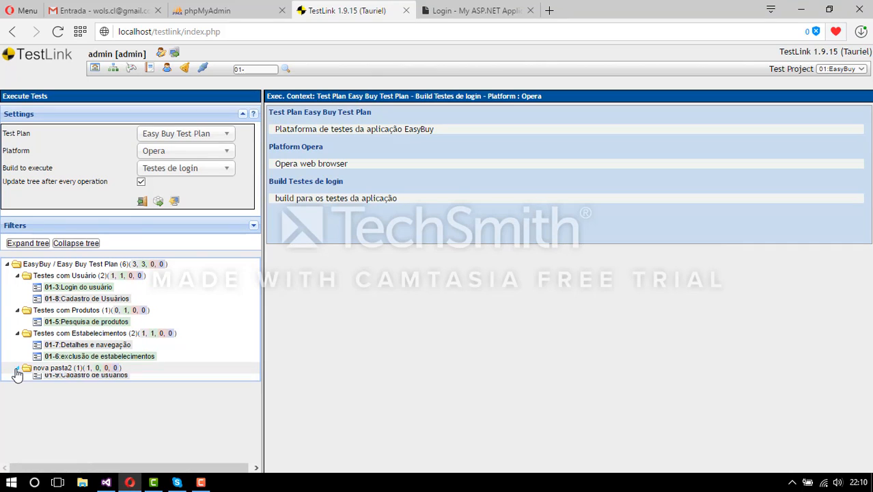
{"action": "left_click", "coordinate": [78, 382]}
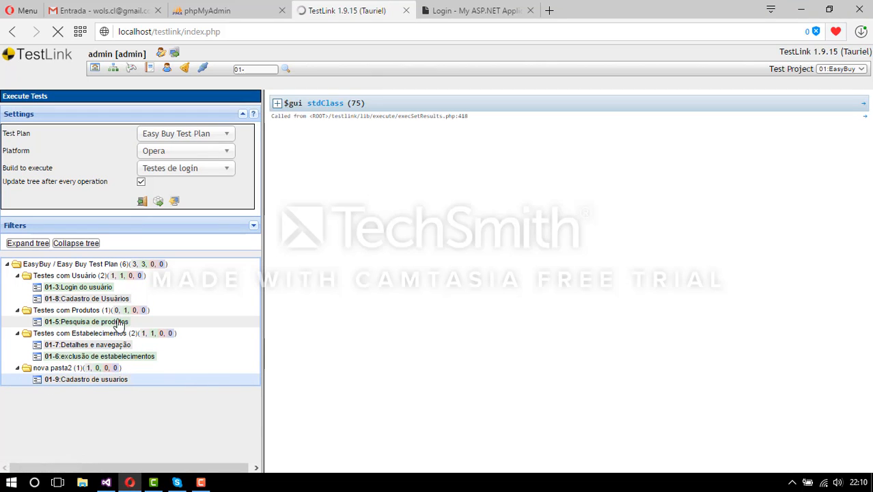
- Review test case 01-8 Cadastro de Usuários's execution page for build Testes de login on Opera
{"action": "left_click", "coordinate": [78, 301]}
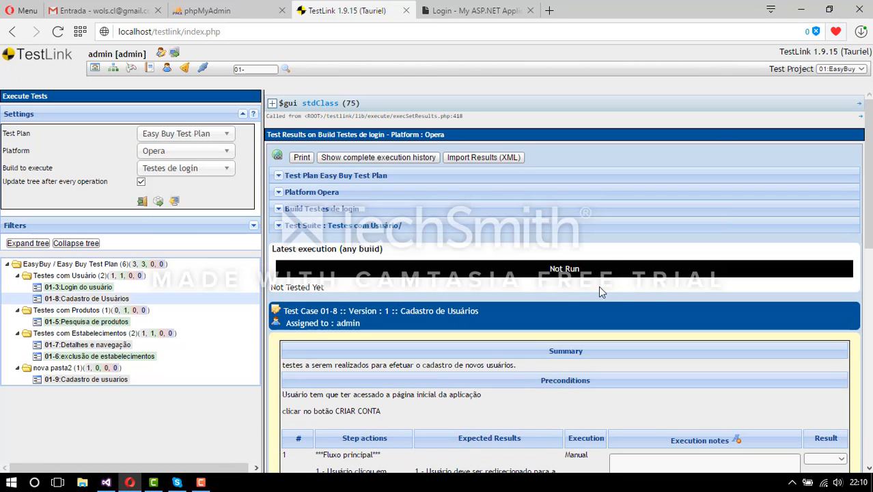
{"action": "scroll", "coordinate": [608, 290], "scroll_direction": "down", "scroll_amount": 1}
{"action": "scroll", "coordinate": [615, 292], "scroll_direction": "down", "scroll_amount": 1}
{"action": "scroll", "coordinate": [615, 292], "scroll_direction": "down", "scroll_amount": 3}
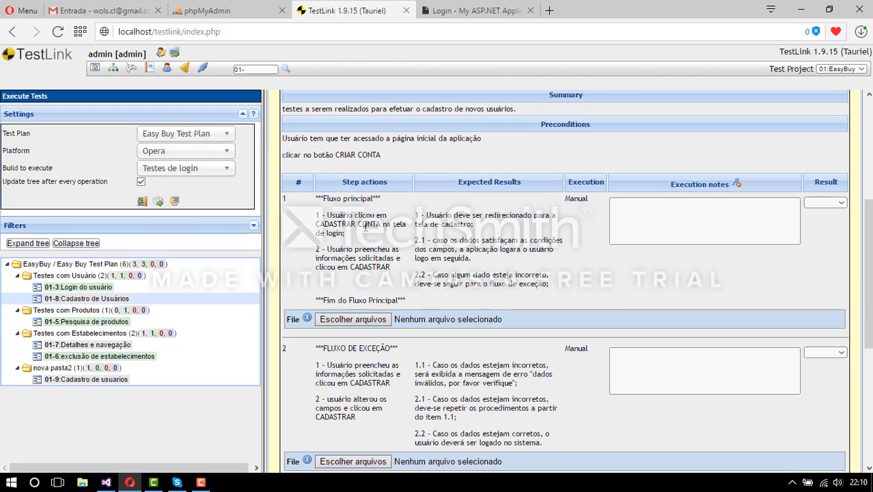
{"action": "scroll", "coordinate": [435, 308], "scroll_direction": "down", "scroll_amount": 1}
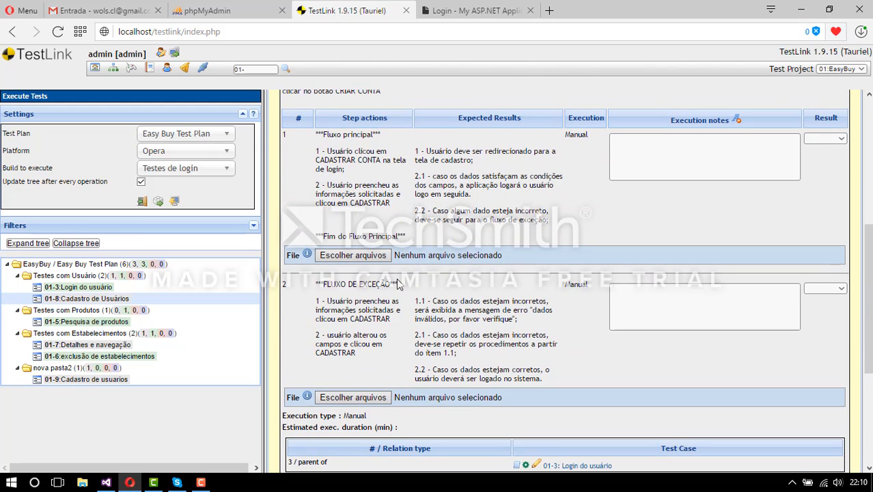
{"action": "scroll", "coordinate": [400, 285], "scroll_direction": "down", "scroll_amount": 1}
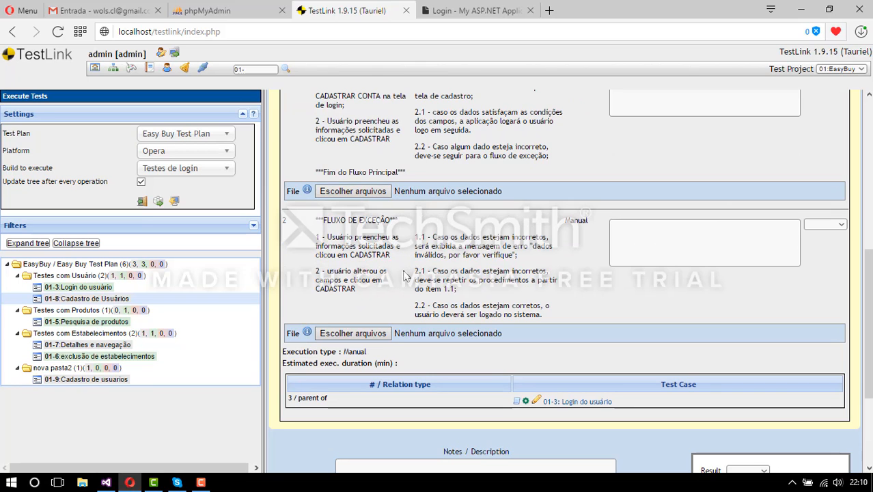
{"action": "scroll", "coordinate": [408, 266], "scroll_direction": "down", "scroll_amount": 1}
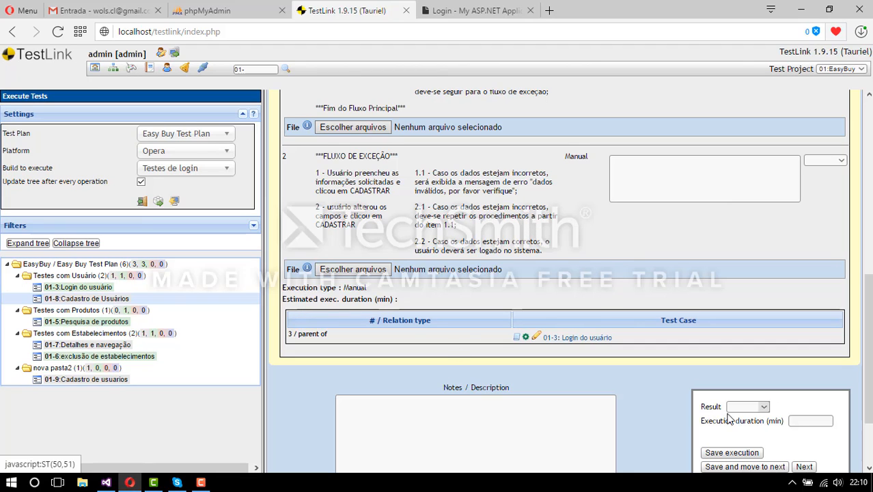
{"action": "left_click", "coordinate": [205, 484]}
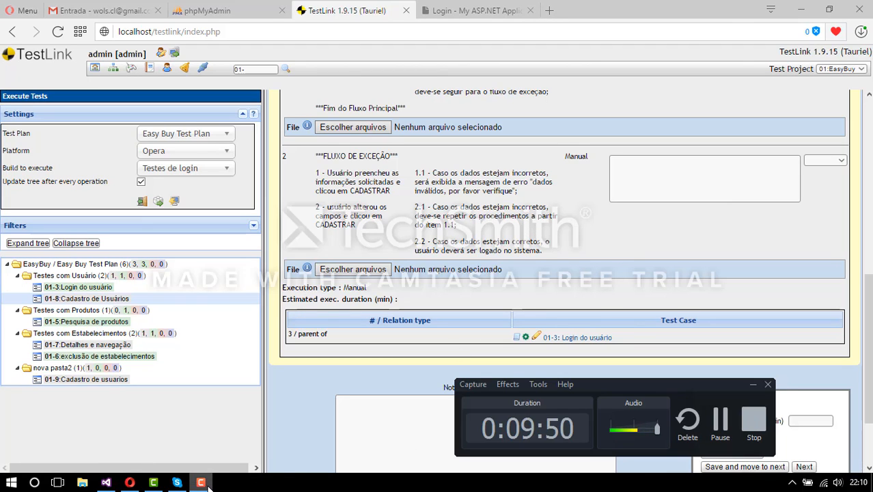
{"action": "left_click", "coordinate": [201, 482]}
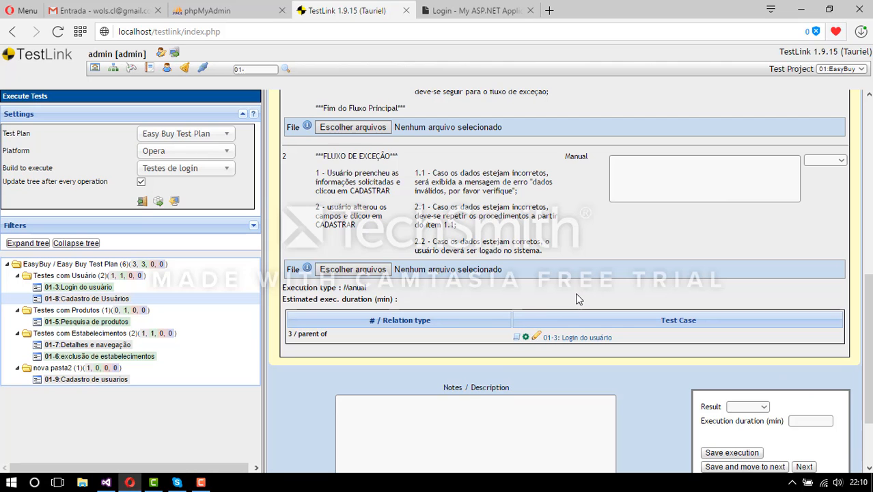
{"action": "scroll", "coordinate": [576, 299], "scroll_direction": "down", "scroll_amount": 2}
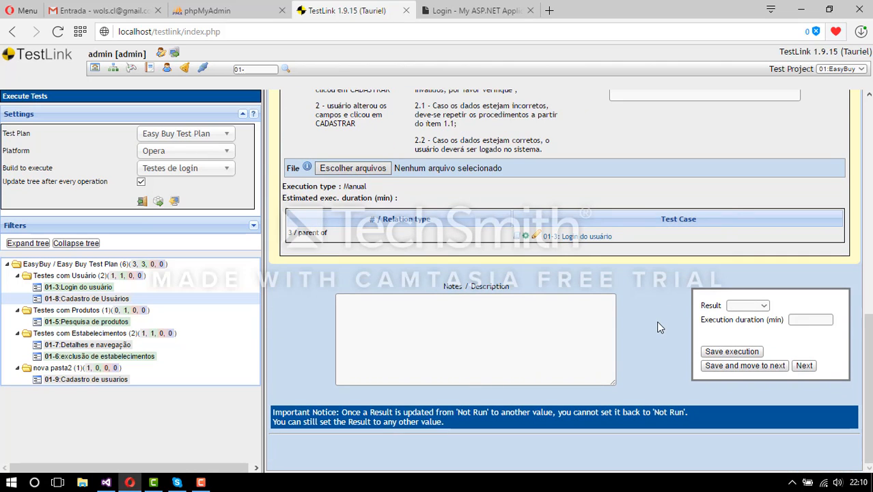
{"action": "scroll", "coordinate": [659, 328], "scroll_direction": "up", "scroll_amount": 8}
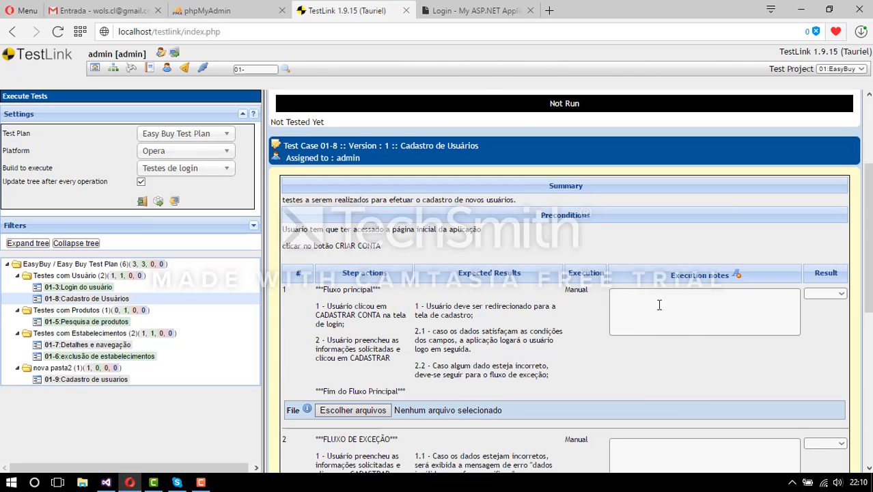
{"action": "left_click", "coordinate": [473, 12]}
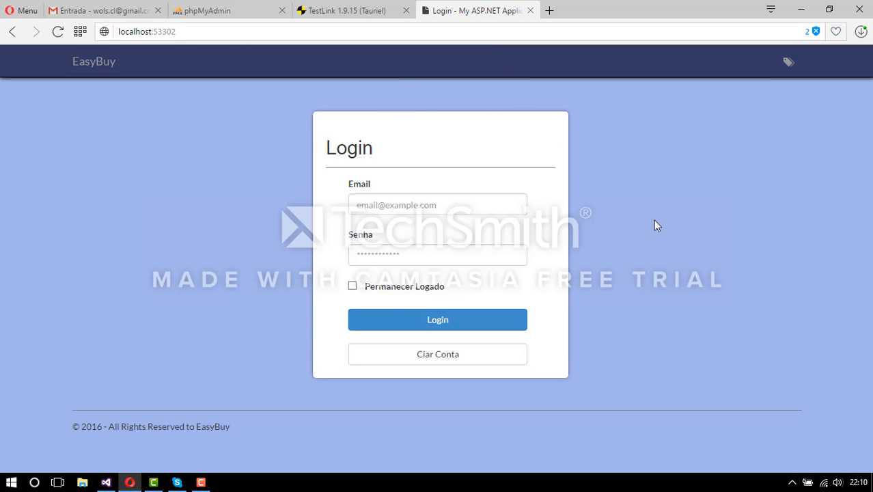
{"action": "left_click", "coordinate": [429, 206]}
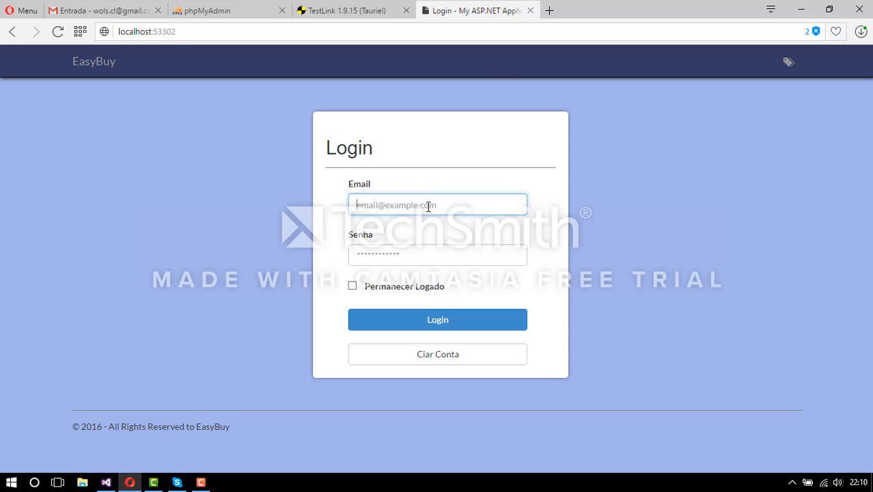
{"action": "type", "text": "wo"}
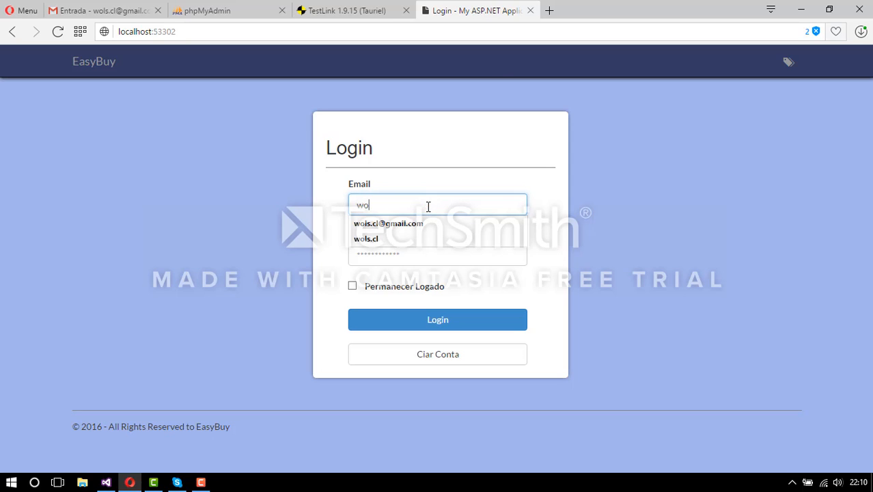
{"action": "type", "text": "ls"}
{"action": "key", "text": "Down"}
{"action": "key", "text": "Return"}
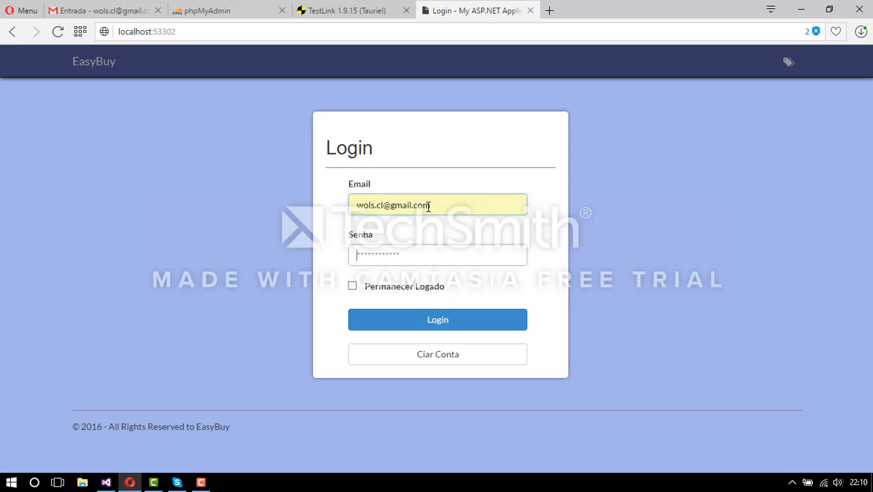
{"action": "key", "text": "Tab"}
{"action": "type", "text": "•••••"}
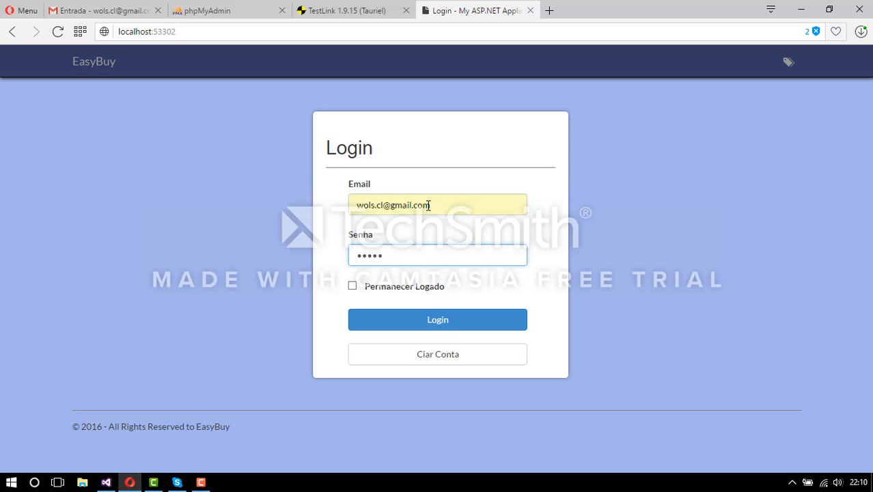
{"action": "type", "text": "•••"}
{"action": "left_click", "coordinate": [462, 326]}
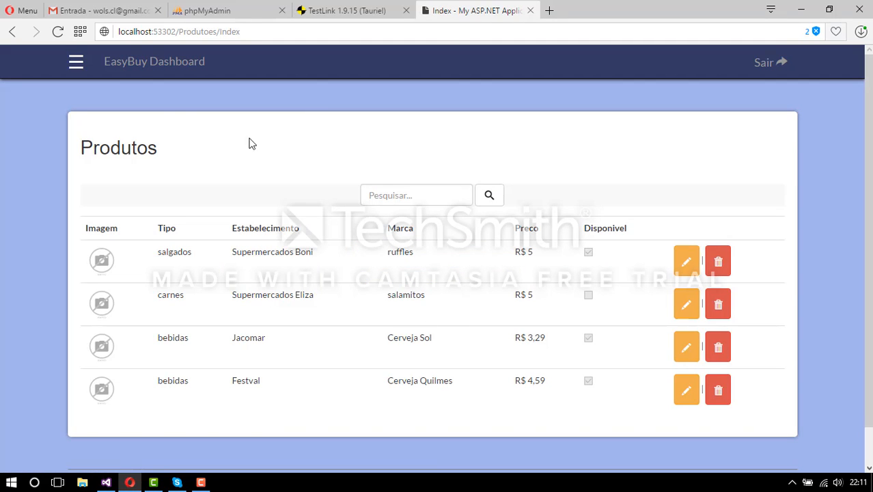
{"action": "left_click", "coordinate": [76, 63]}
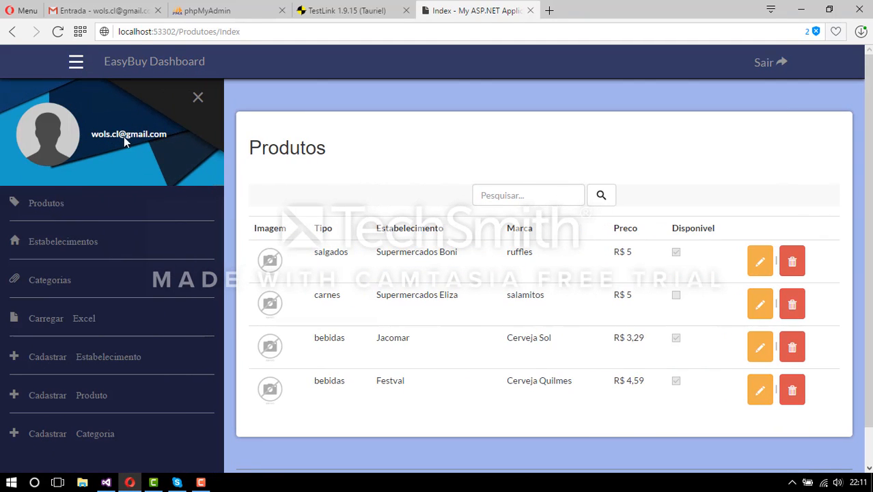
{"action": "left_click", "coordinate": [197, 97]}
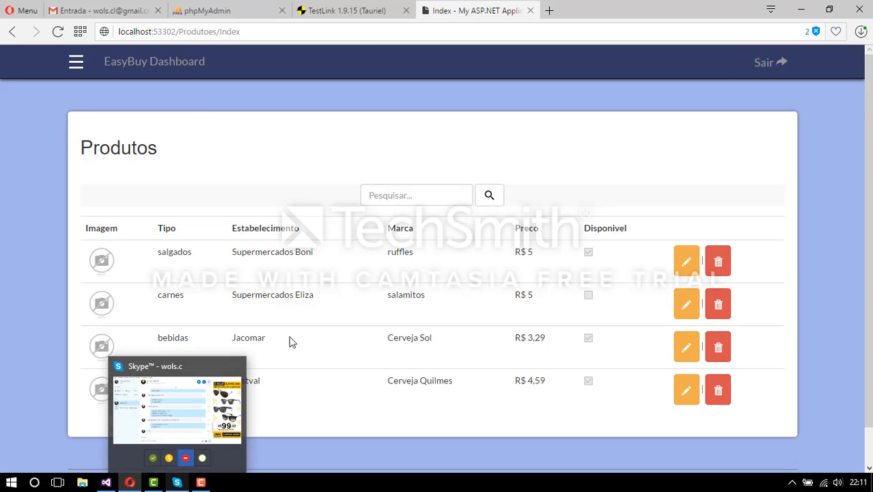
{"action": "left_click", "coordinate": [358, 10]}
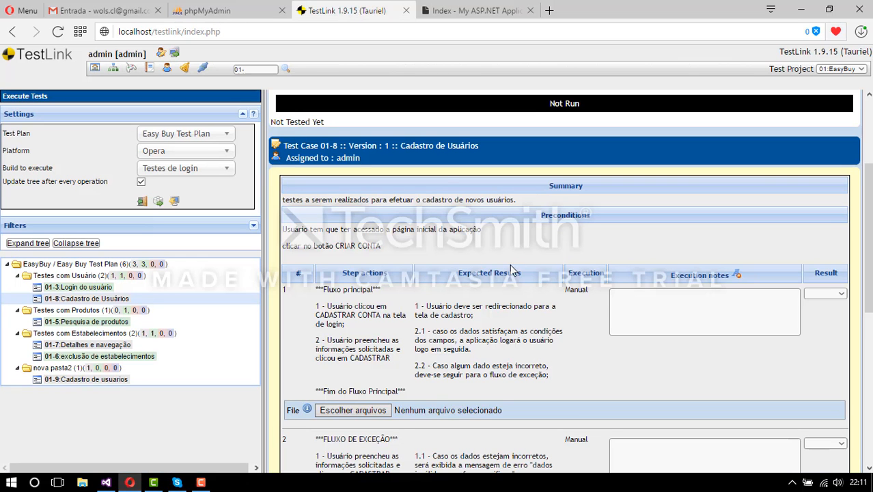
{"action": "scroll", "coordinate": [512, 270], "scroll_direction": "down", "scroll_amount": 1}
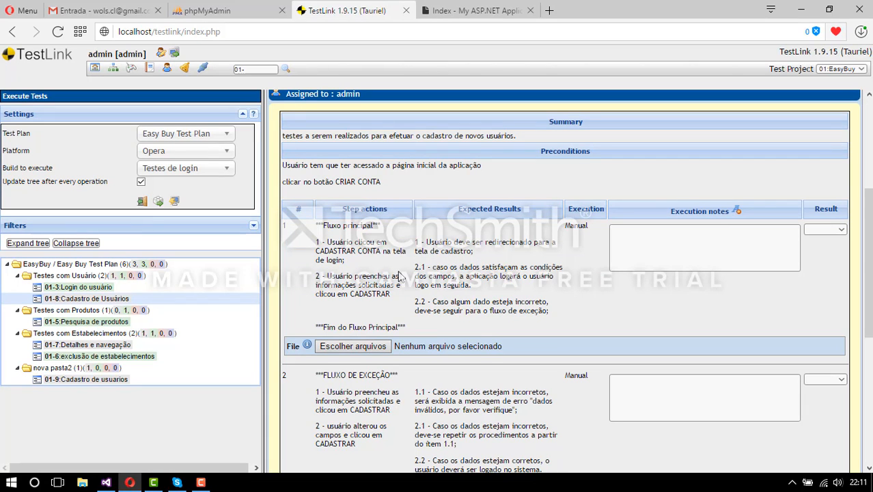
{"action": "left_click", "coordinate": [481, 15]}
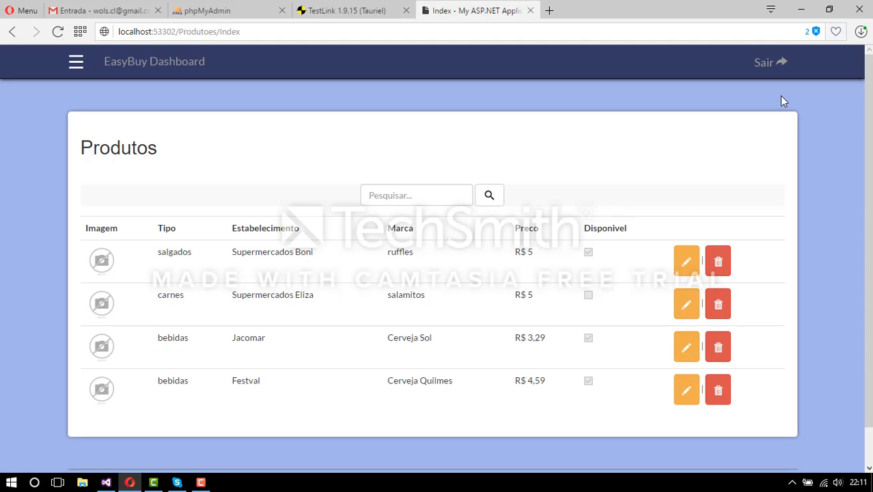
{"action": "left_click", "coordinate": [766, 62]}
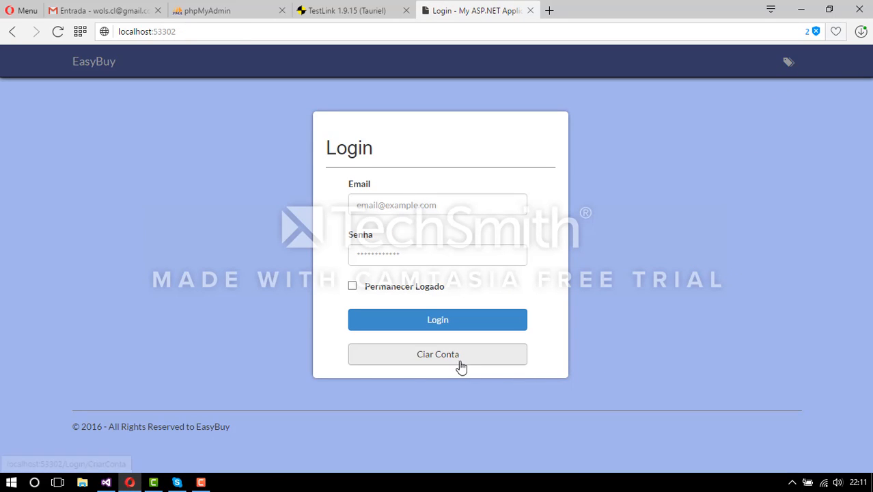
- Open EasyBuy's create-account form and check the test case steps in TestLink
{"action": "left_click", "coordinate": [460, 365]}
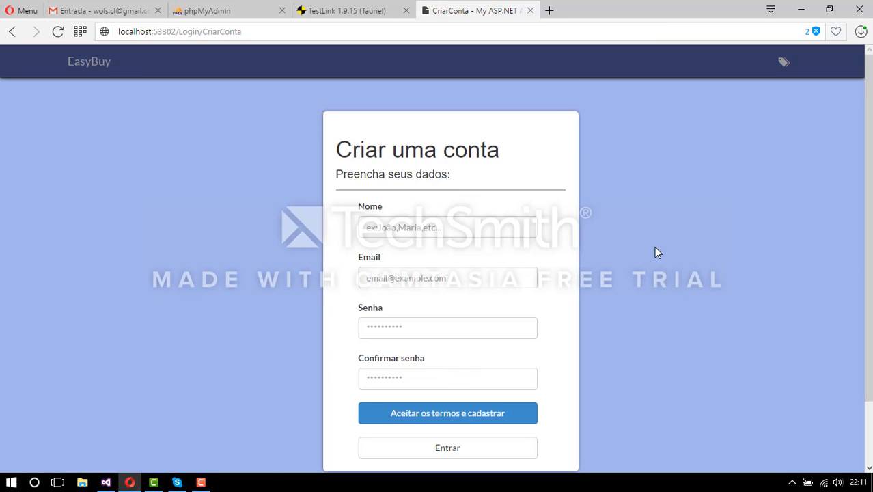
{"action": "scroll", "coordinate": [654, 253], "scroll_direction": "down", "scroll_amount": 1}
{"action": "left_click", "coordinate": [464, 166]}
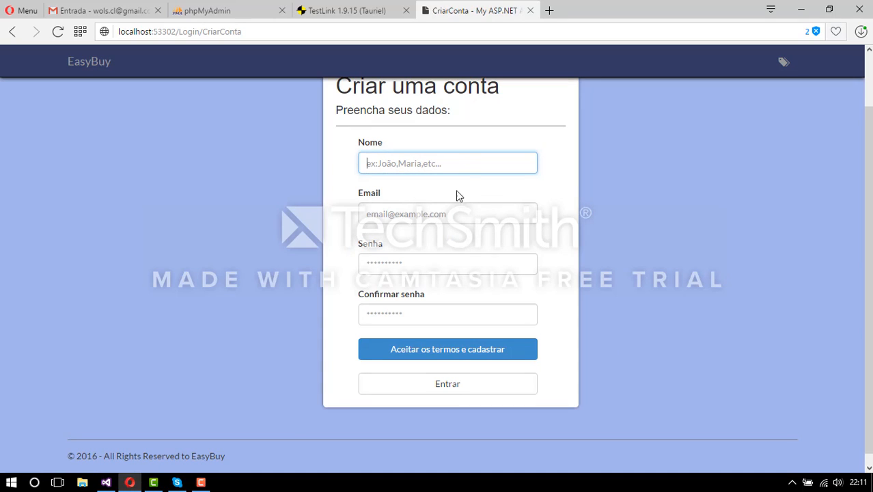
{"action": "left_click", "coordinate": [347, 11]}
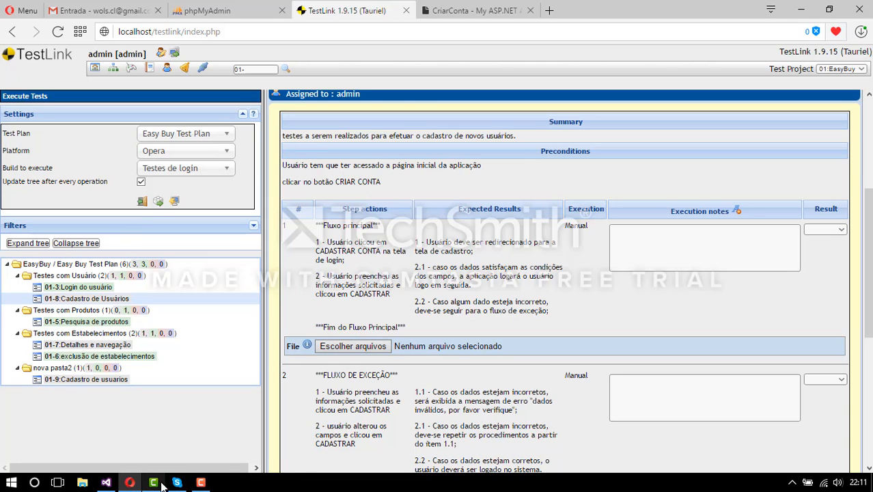
{"action": "left_click", "coordinate": [465, 11]}
- Register a new account with the user's full name, e-mail address and matching passwords
{"action": "left_click", "coordinate": [422, 164]}
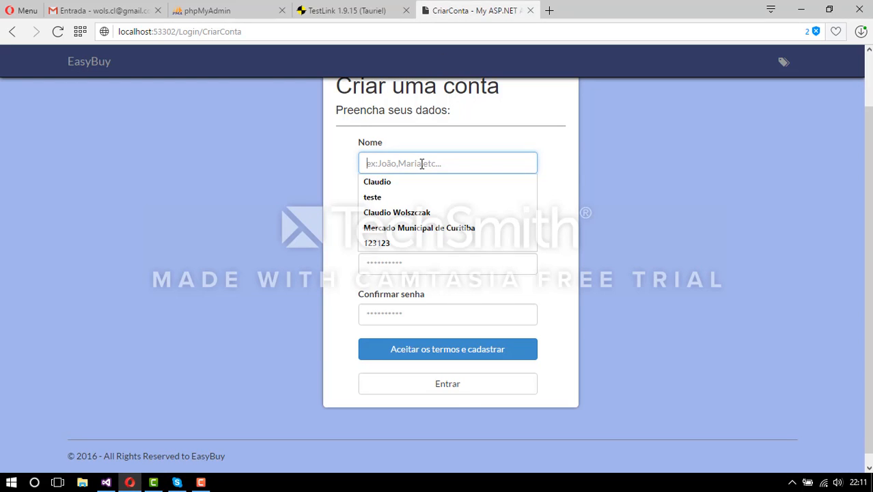
{"action": "type", "text": "Jo"}
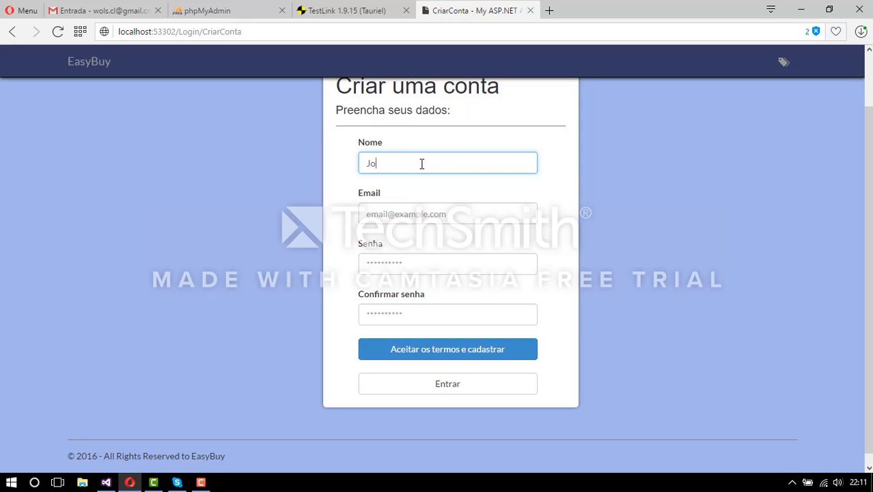
{"action": "type", "text": "ão da silva"}
{"action": "key", "text": "Tab"}
{"action": "type", "text": "tes"}
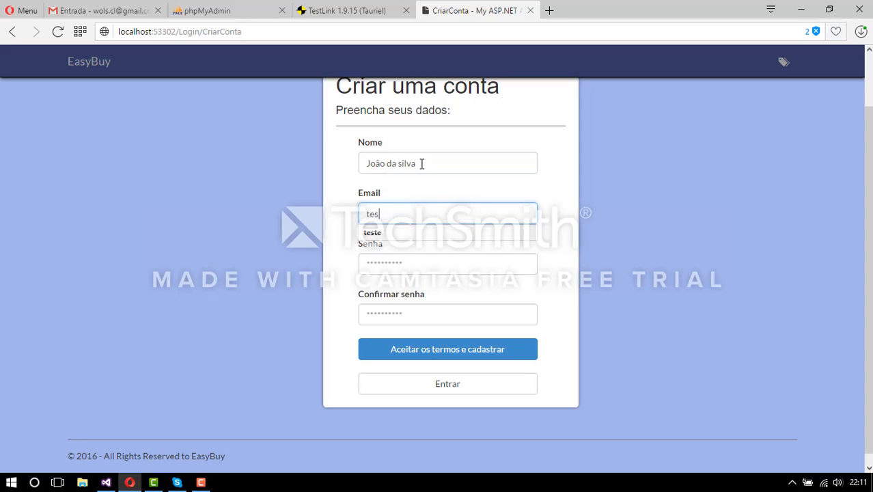
{"action": "type", "text": "te@teste"}
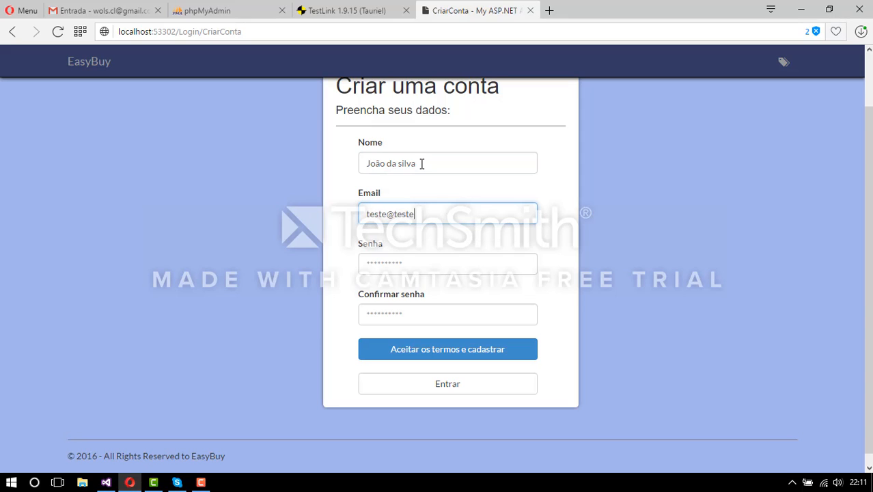
{"action": "type", "text": ".com.br"}
{"action": "left_click", "coordinate": [482, 263]}
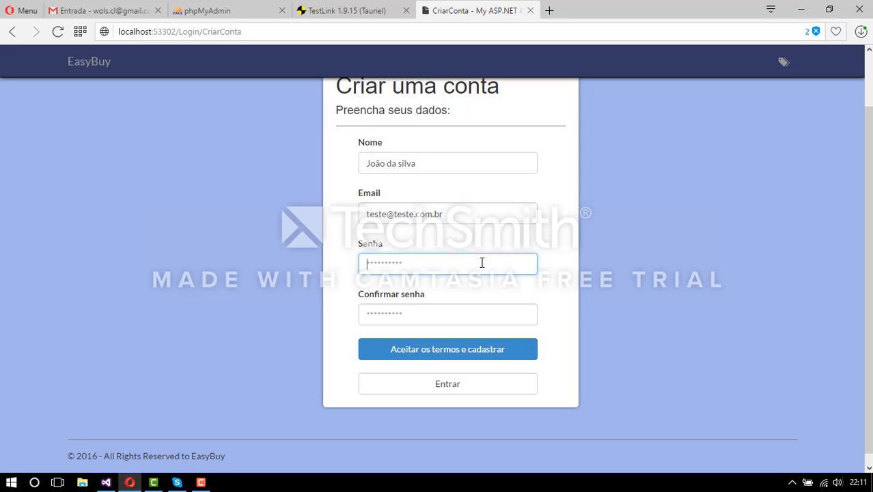
{"action": "type", "text": "123"}
{"action": "left_click", "coordinate": [461, 326]}
{"action": "type", "text": "1"}
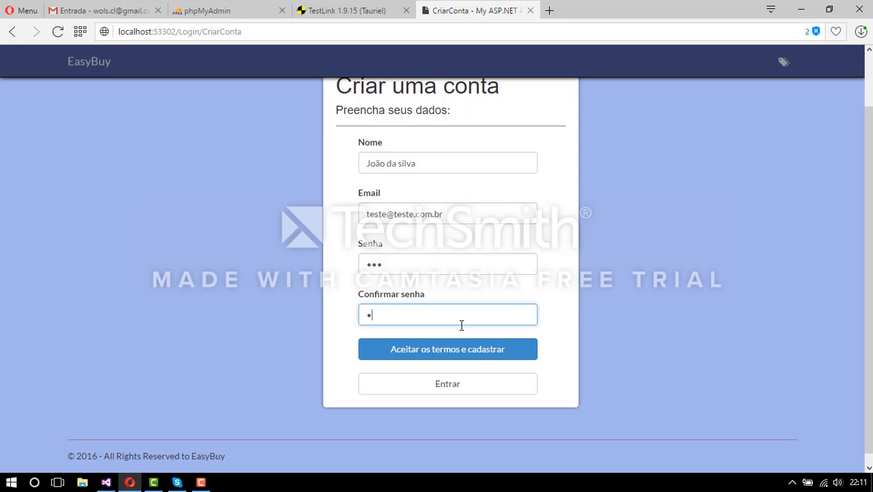
{"action": "key", "text": "BackSpace"}
{"action": "type", "text": "123"}
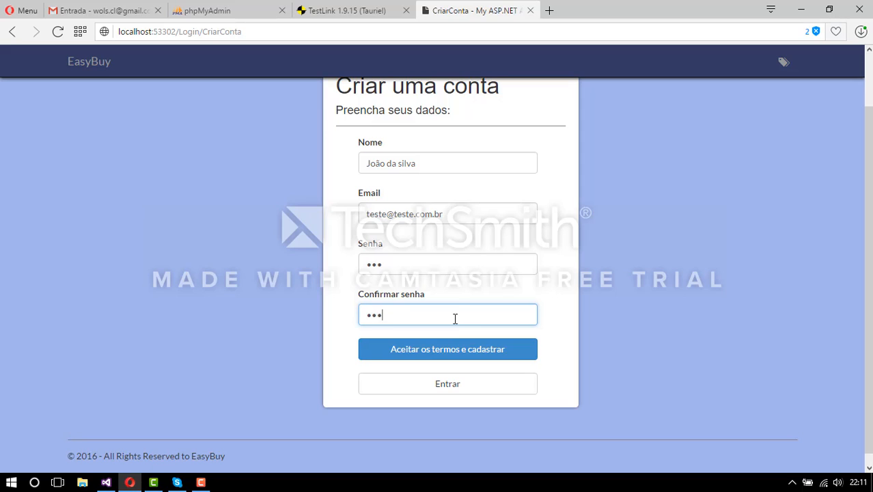
{"action": "left_click", "coordinate": [480, 357]}
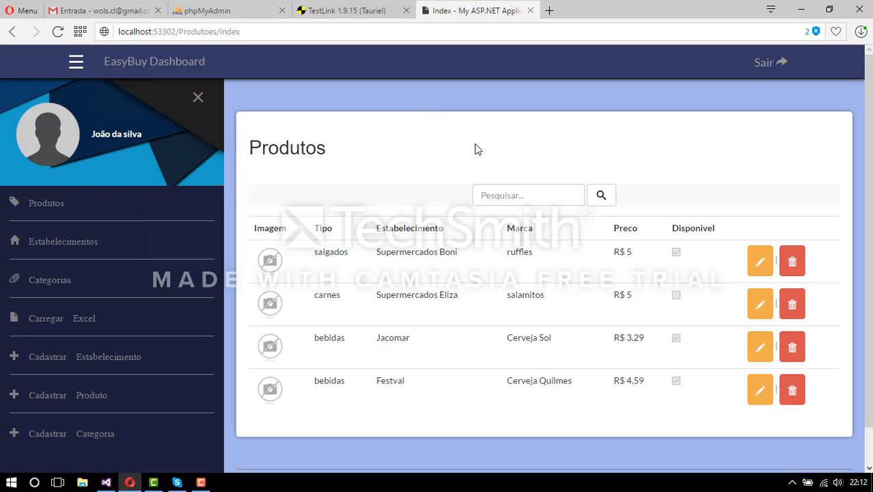
- Paste the EasyBuy Produtos screenshot into Paint, save it as print01 PNG, and close Paint
{"action": "left_click", "coordinate": [10, 482]}
{"action": "left_click", "coordinate": [9, 482]}
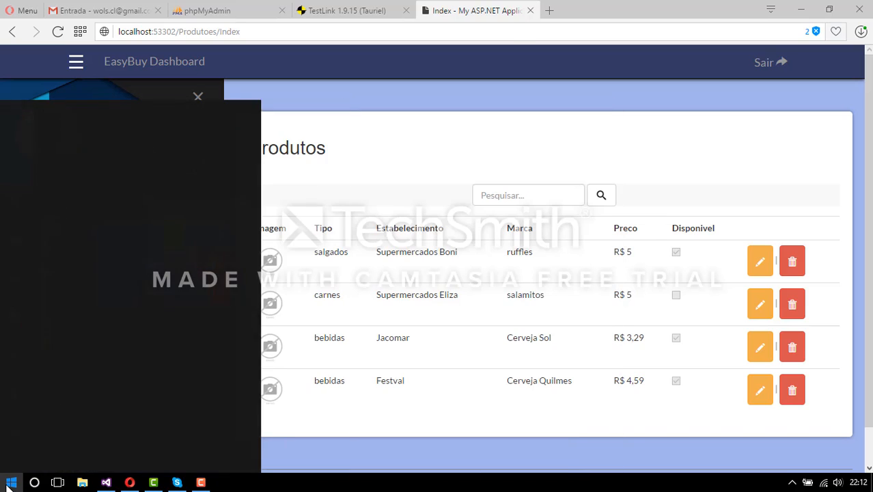
{"action": "type", "text": "paint"}
{"action": "key", "text": "Return"}
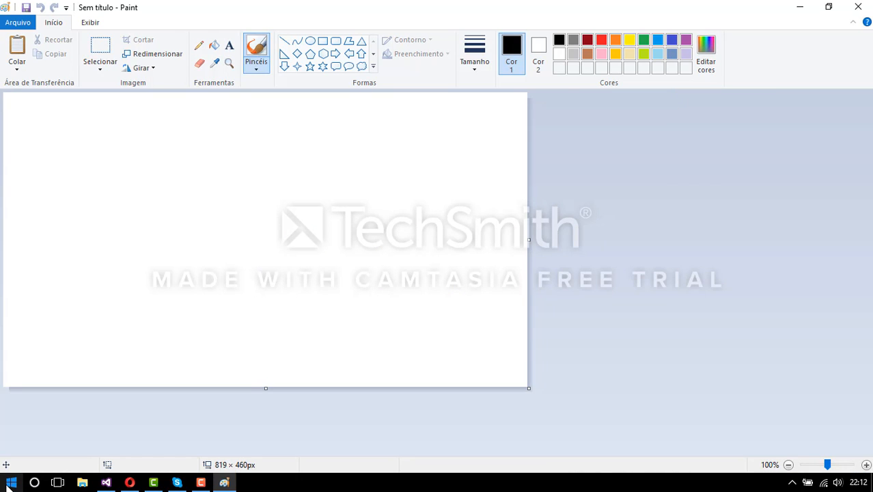
{"action": "key", "text": "ctrl+v"}
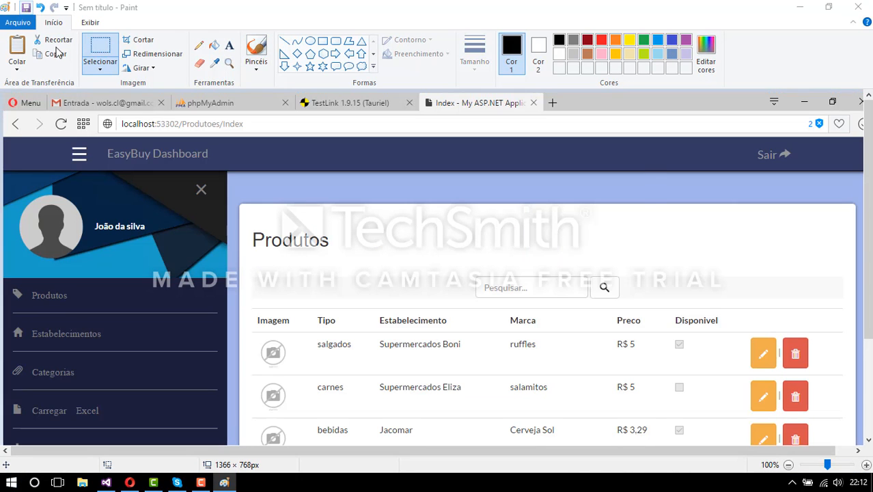
{"action": "key", "text": "ctrl+s"}
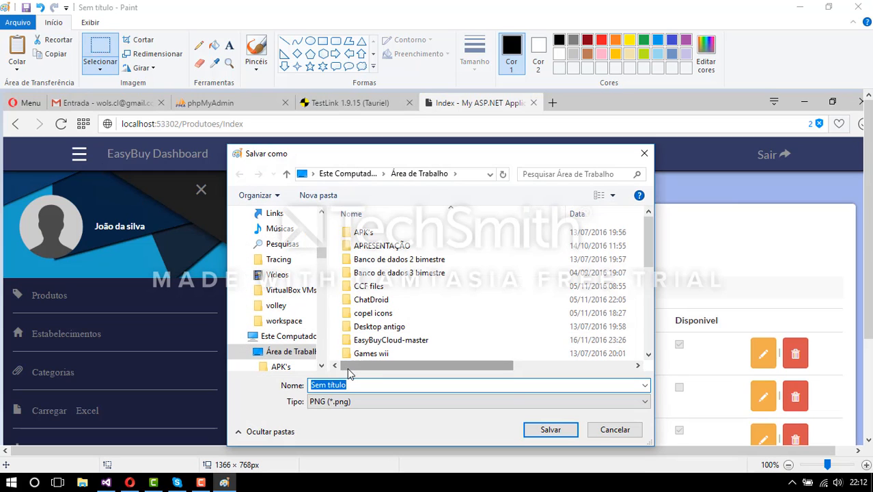
{"action": "type", "text": "print"}
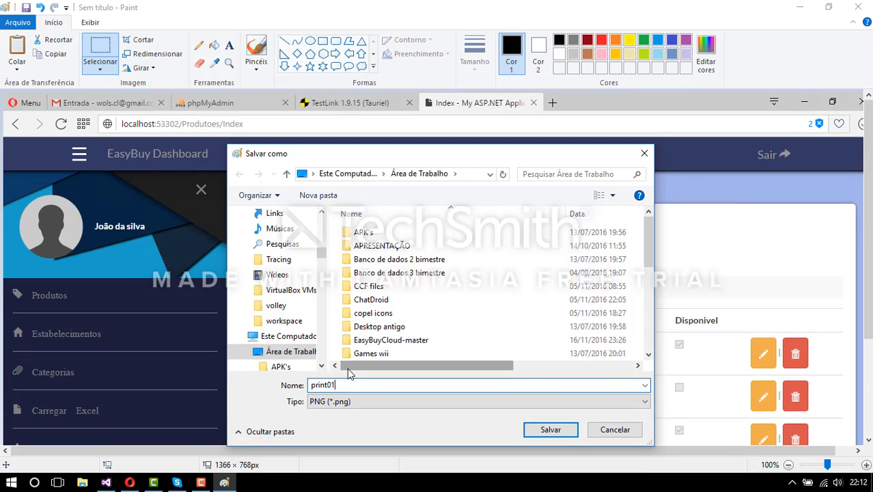
{"action": "type", "text": "01"}
{"action": "left_click", "coordinate": [551, 429]}
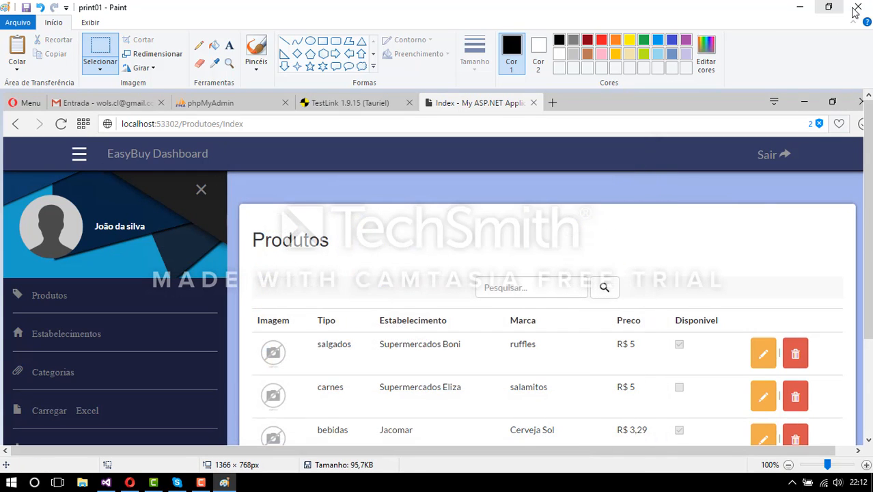
{"action": "left_click", "coordinate": [856, 8]}
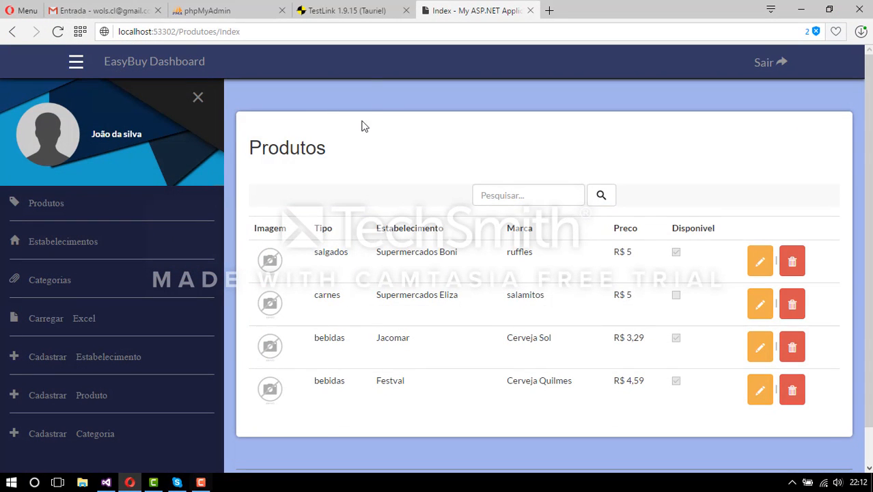
{"action": "left_click", "coordinate": [365, 18]}
- Write 'fluxo ocorreu sem problemas.' as step 1's execution note and mark step 1 Passed
{"action": "left_click", "coordinate": [677, 257]}
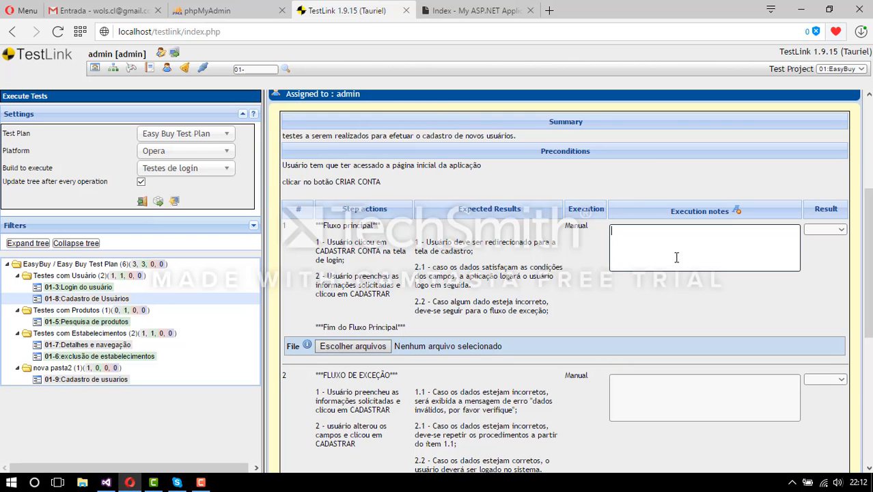
{"action": "type", "text": "fu"}
{"action": "type", "text": "uxo o"}
{"action": "type", "text": "correu"}
{"action": "type", "text": " no"}
{"action": "type", "text": "sem problemas"}
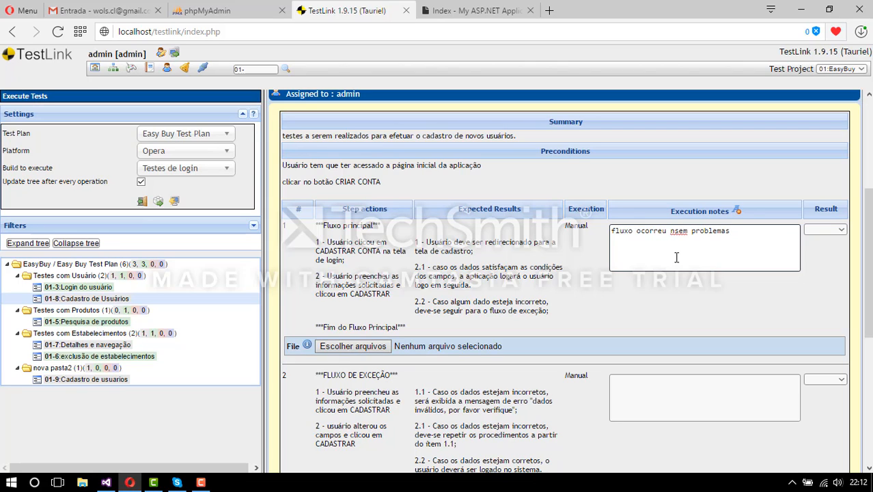
{"action": "left_click", "coordinate": [674, 232]}
{"action": "key", "text": "BackSpace"}
{"action": "left_click", "coordinate": [769, 246]}
{"action": "left_click", "coordinate": [827, 230]}
{"action": "left_click", "coordinate": [829, 247]}
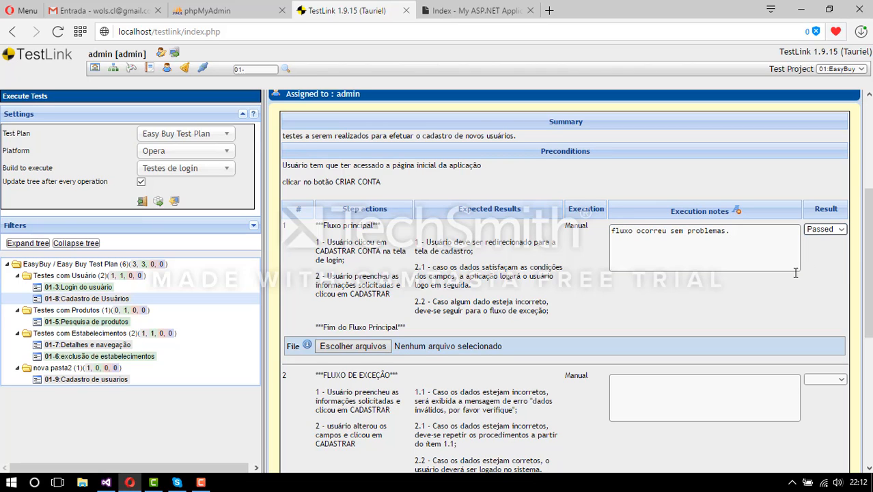
- Attach the print01.png screenshot to step 1 as evidence
{"action": "left_click", "coordinate": [379, 347]}
{"action": "scroll", "coordinate": [244, 162], "scroll_direction": "down", "scroll_amount": 6}
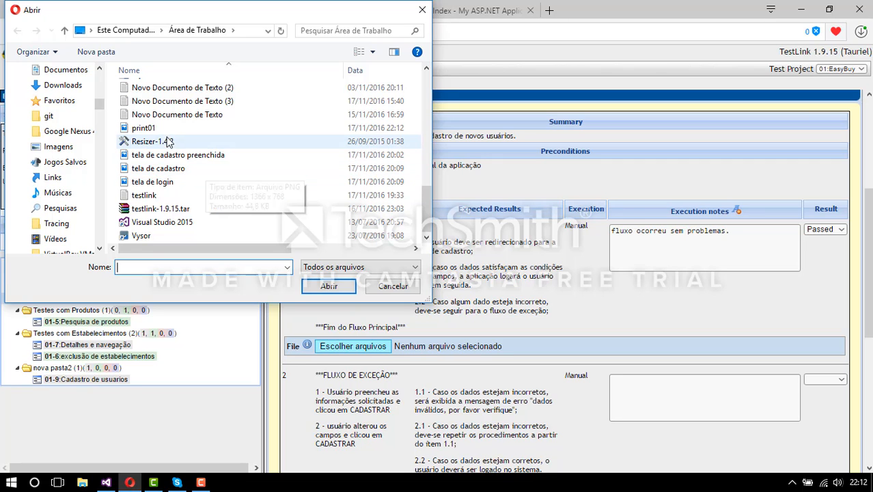
{"action": "left_click", "coordinate": [143, 128]}
{"action": "left_click", "coordinate": [329, 286]}
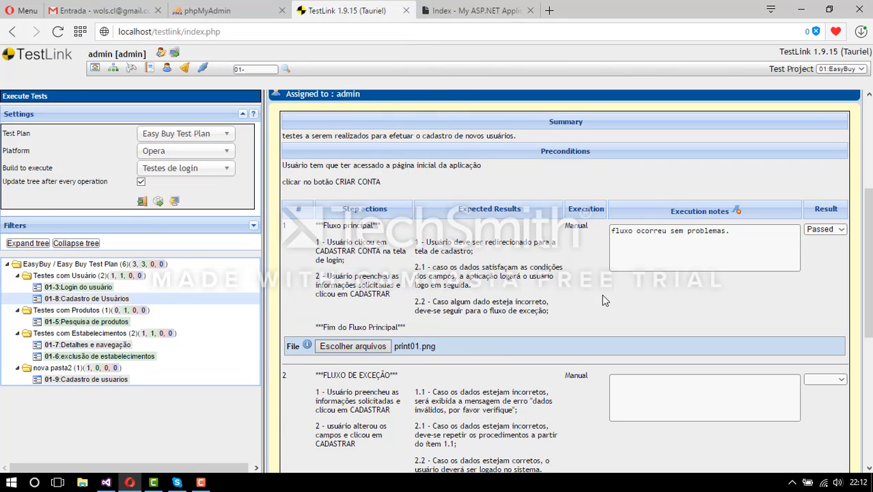
- Place the cursor in step 2's execution notes, then switch to the EasyBuy tab
{"action": "scroll", "coordinate": [598, 274], "scroll_direction": "down", "scroll_amount": 2}
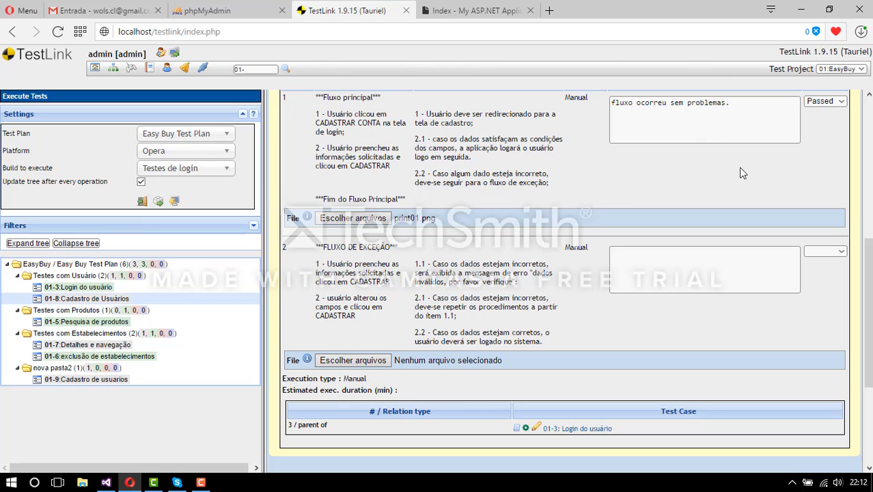
{"action": "scroll", "coordinate": [683, 199], "scroll_direction": "down", "scroll_amount": 1}
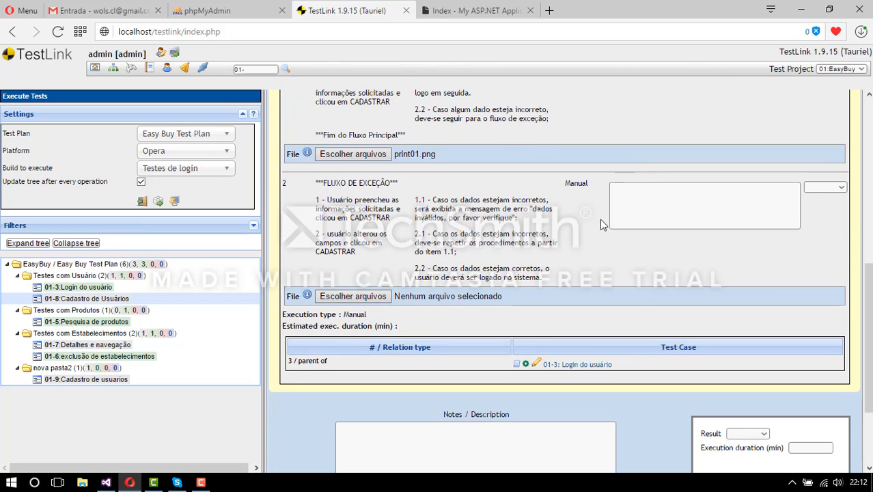
{"action": "left_click", "coordinate": [686, 207]}
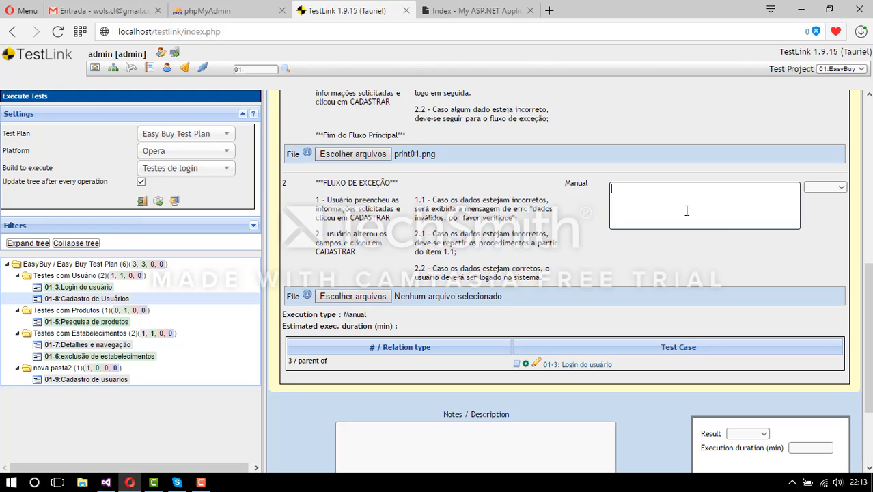
{"action": "left_click", "coordinate": [459, 15]}
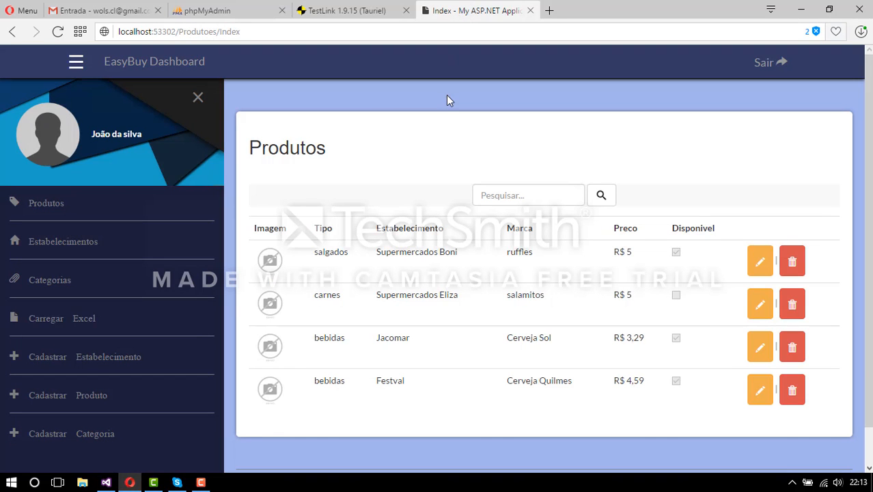
- Sign out of EasyBuy and go to the account registration page
{"action": "left_click", "coordinate": [779, 61]}
{"action": "left_click", "coordinate": [485, 362]}
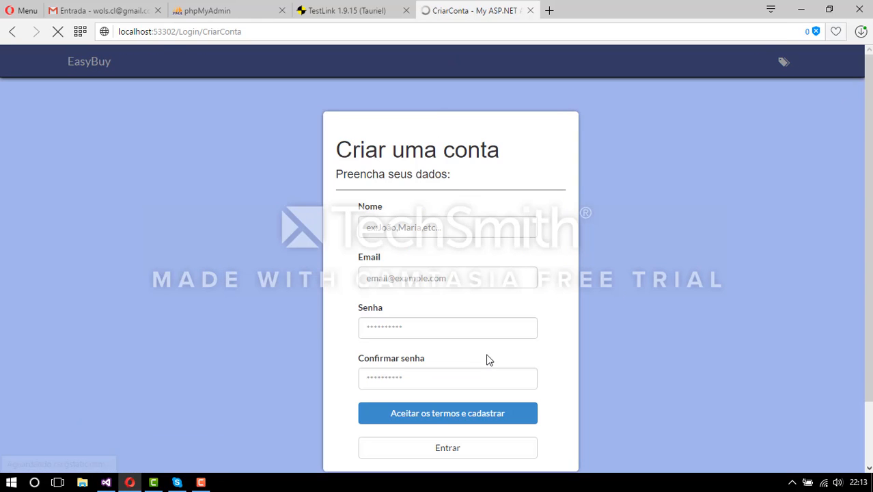
{"action": "scroll", "coordinate": [632, 244], "scroll_direction": "down", "scroll_amount": 2}
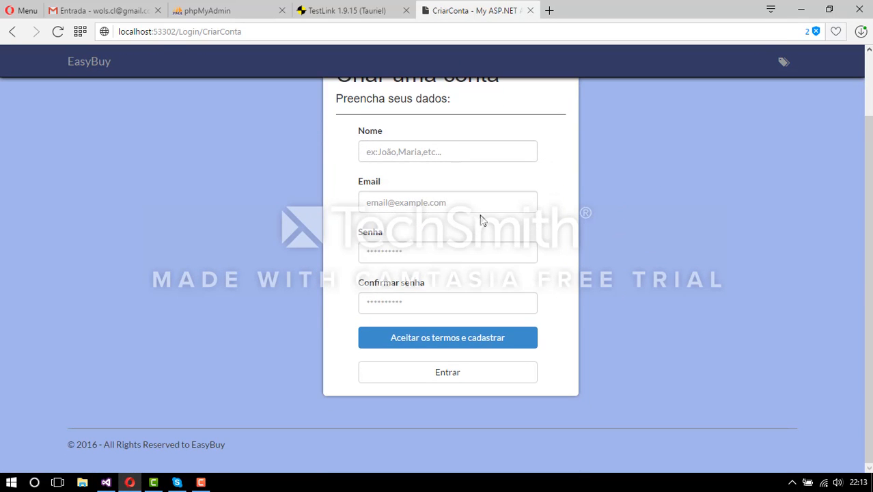
- Register user 'teste' with a non-email address and mismatched passwords
{"action": "left_click", "coordinate": [439, 160]}
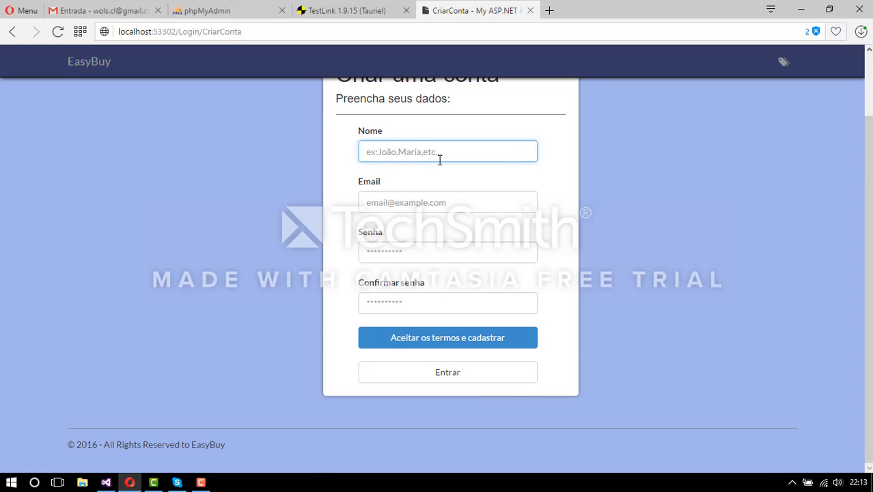
{"action": "type", "text": "teste"}
{"action": "left_click", "coordinate": [452, 205]}
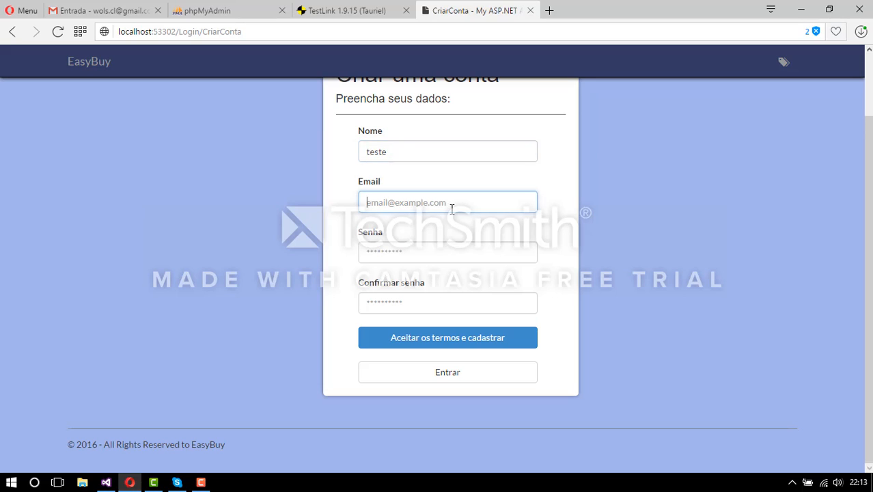
{"action": "type", "text": "12312312"}
{"action": "left_click", "coordinate": [451, 254]}
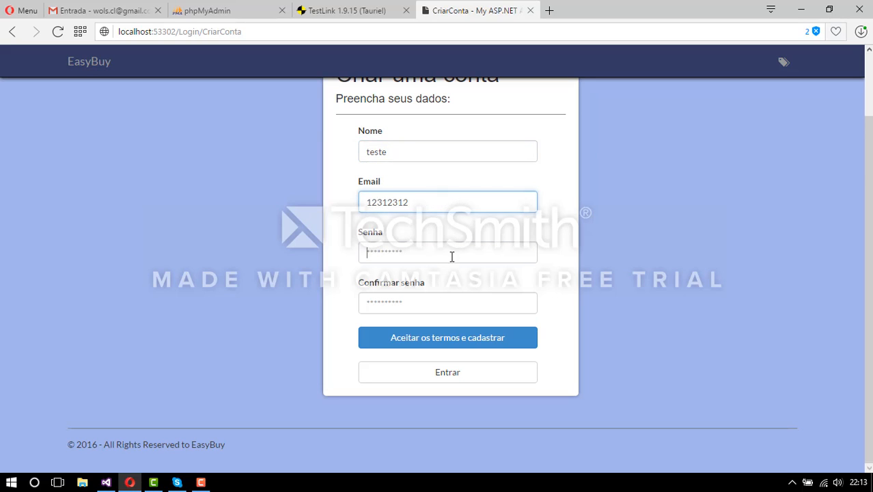
{"action": "type", "text": "12312312"}
{"action": "left_click", "coordinate": [450, 299]}
{"action": "type", "text": "123123"}
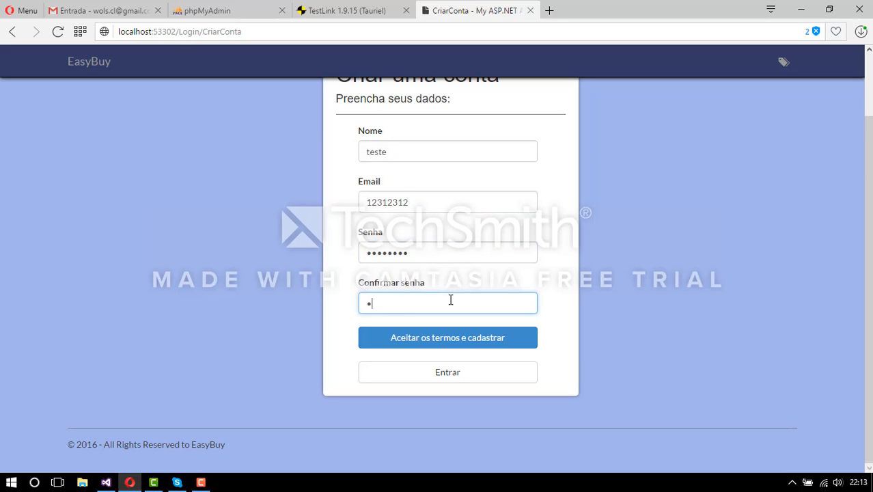
{"action": "left_click", "coordinate": [472, 338]}
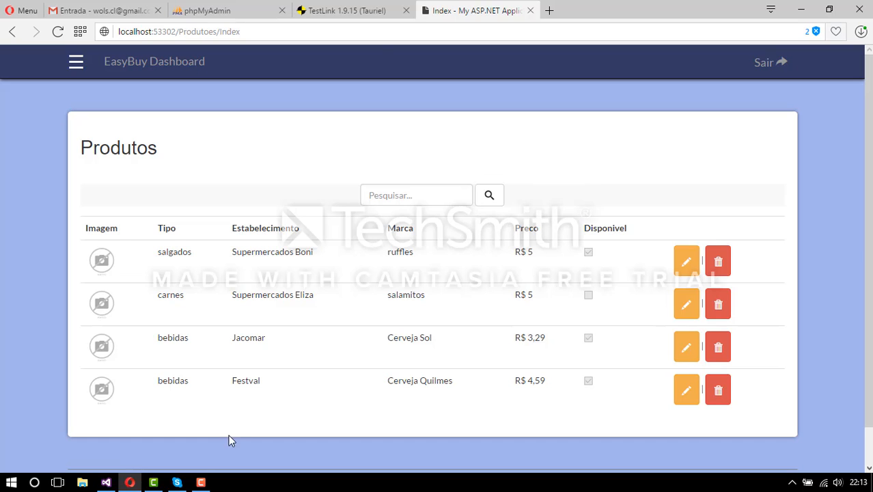
{"action": "left_click", "coordinate": [393, 15]}
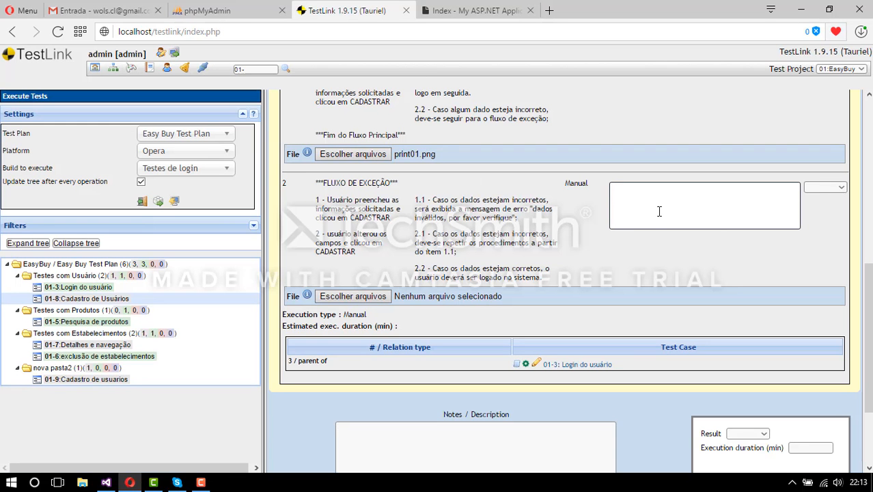
- Note 'aplicação apresentou o seguinte bug ......' on step 2 and mark it Failed
{"action": "type", "text": "ferramenta"}
{"action": "key", "text": "BackSpace"}
{"action": "key", "text": "BackSpace"}
{"action": "key", "text": "BackSpace"}
{"action": "key", "text": "BackSpace"}
{"action": "key", "text": "BackSpace"}
{"action": "key", "text": "BackSpace"}
{"action": "key", "text": "BackSpace"}
{"action": "key", "text": "BackSpace"}
{"action": "key", "text": "BackSpace"}
{"action": "key", "text": "BackSpace"}
{"action": "type", "text": "aplicação apresentou "}
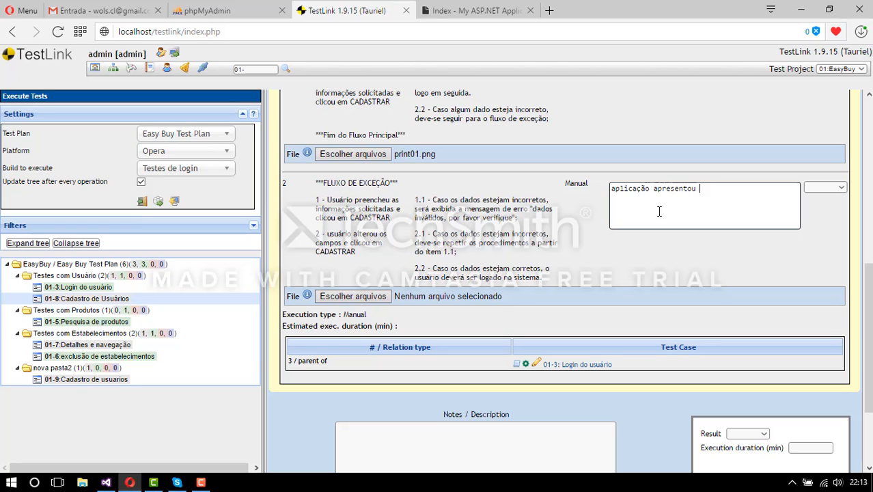
{"action": "type", "text": "bu"}
{"action": "type", "text": "guinte bug"}
{"action": "type", "text": " ......"}
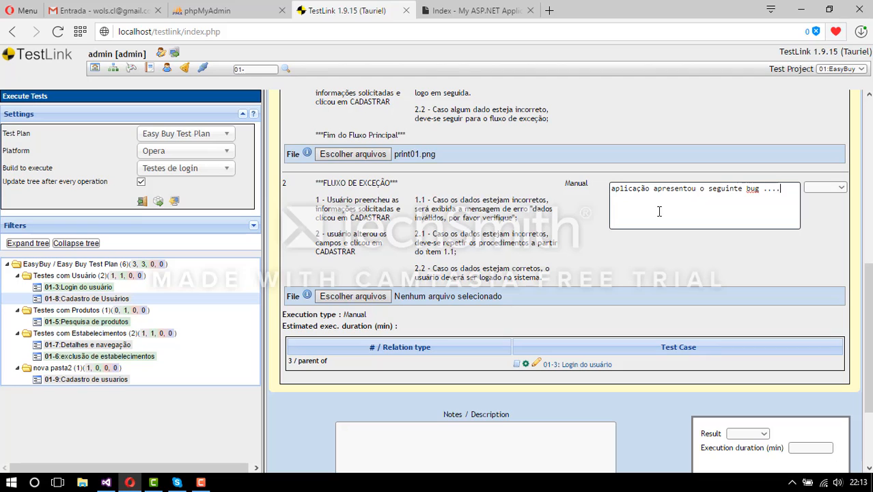
{"action": "left_click", "coordinate": [816, 189]}
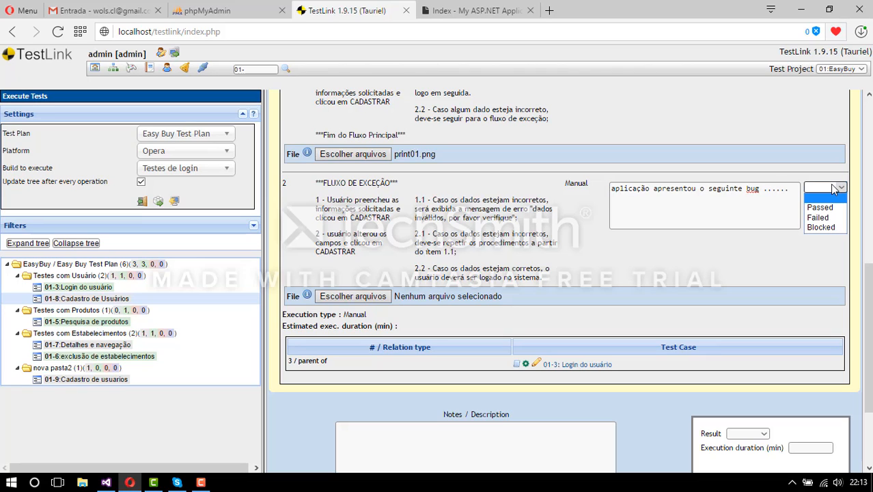
{"action": "left_click", "coordinate": [819, 217]}
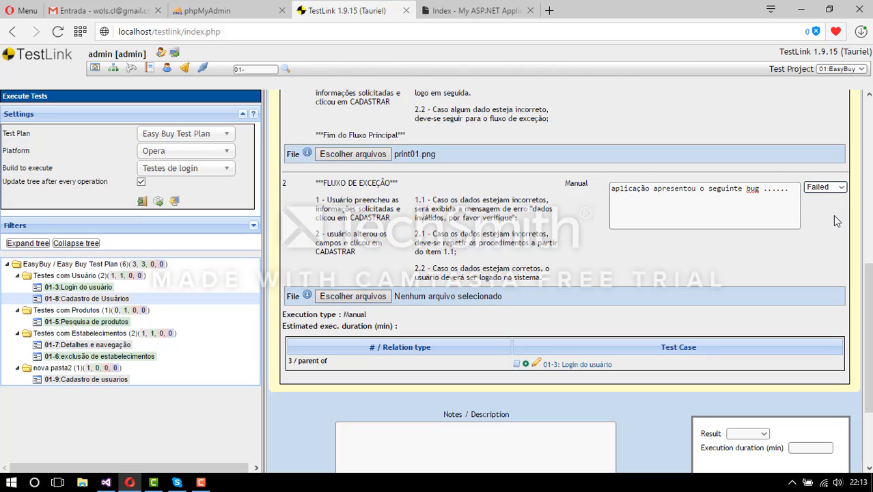
- Set the overall result to Failed with a 5-minute duration and save the execution
{"action": "scroll", "coordinate": [825, 236], "scroll_direction": "down", "scroll_amount": 1}
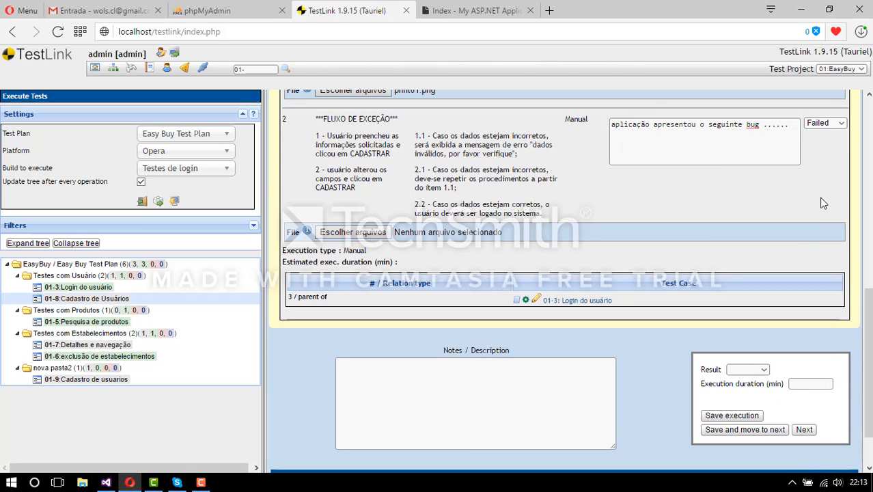
{"action": "scroll", "coordinate": [823, 203], "scroll_direction": "up", "scroll_amount": 3}
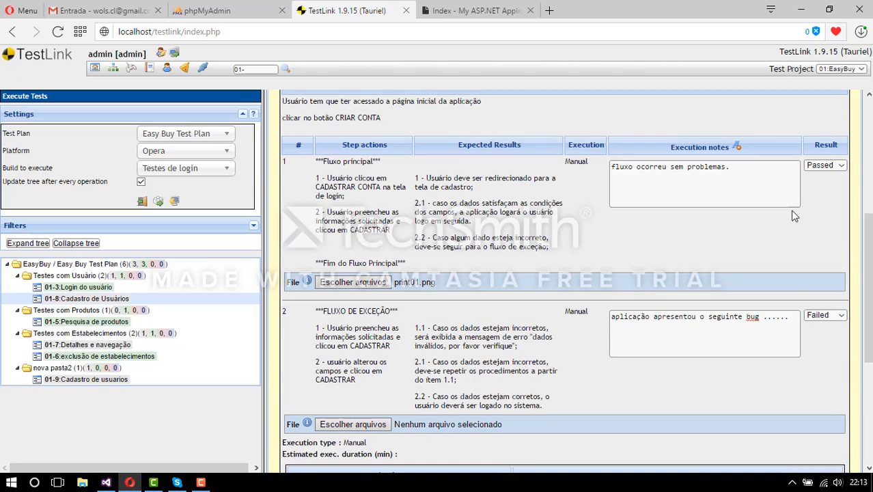
{"action": "scroll", "coordinate": [823, 327], "scroll_direction": "down", "scroll_amount": 1}
{"action": "scroll", "coordinate": [823, 327], "scroll_direction": "down", "scroll_amount": 3}
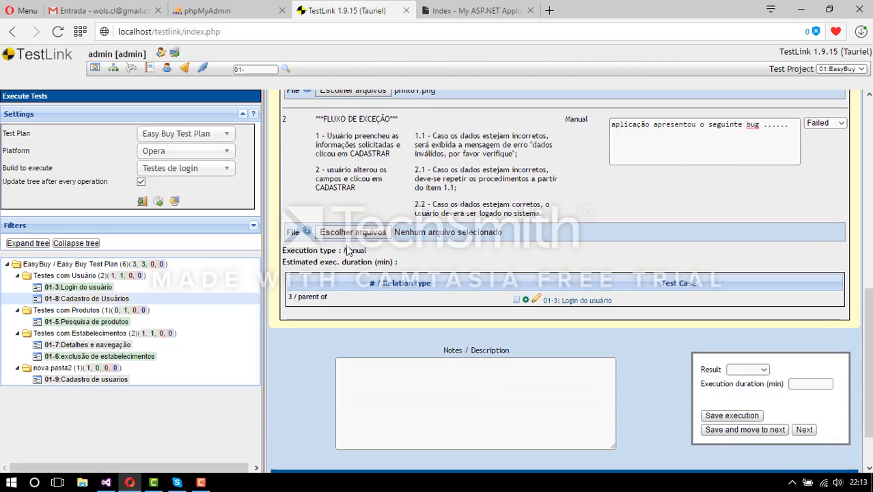
{"action": "scroll", "coordinate": [565, 244], "scroll_direction": "down", "scroll_amount": 1}
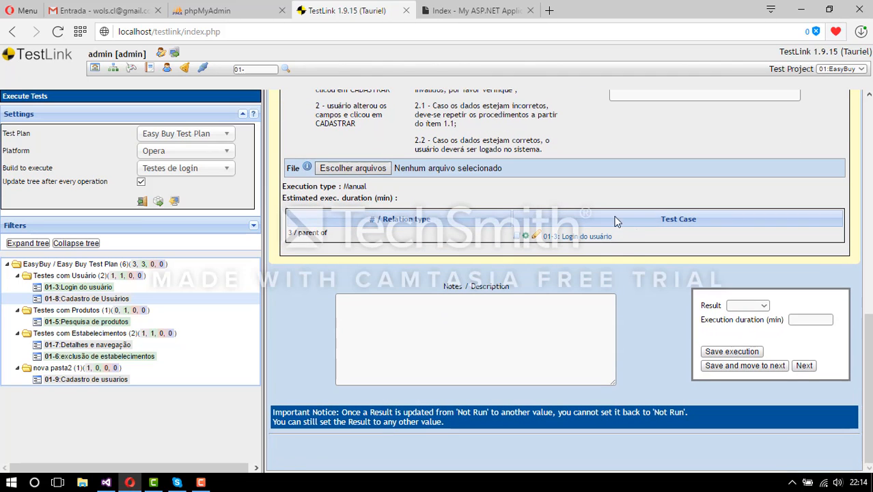
{"action": "left_click", "coordinate": [535, 325]}
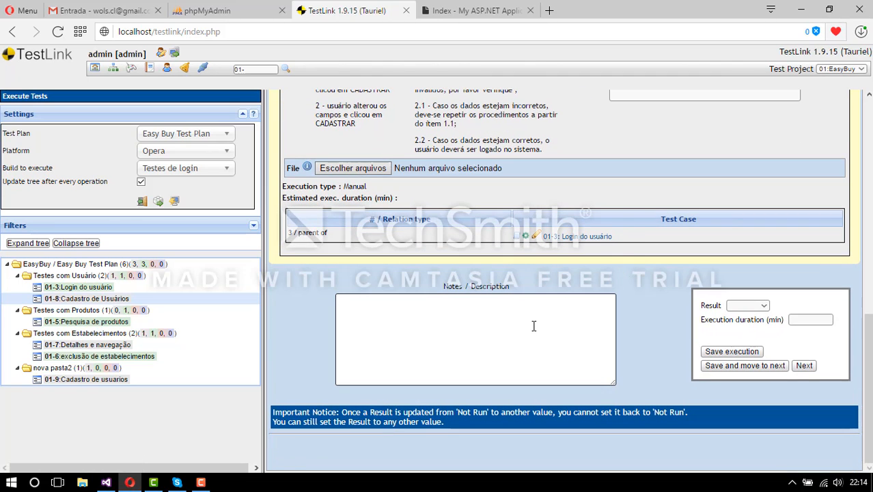
{"action": "left_click", "coordinate": [764, 306]}
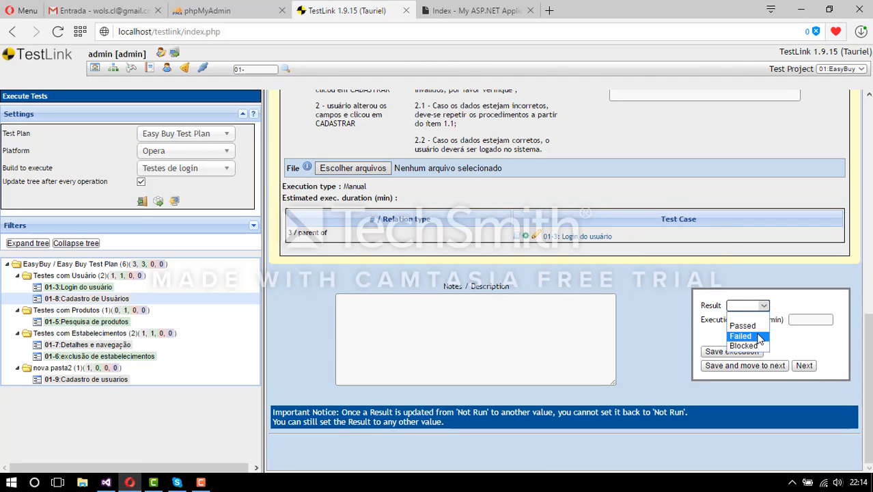
{"action": "left_click", "coordinate": [757, 337]}
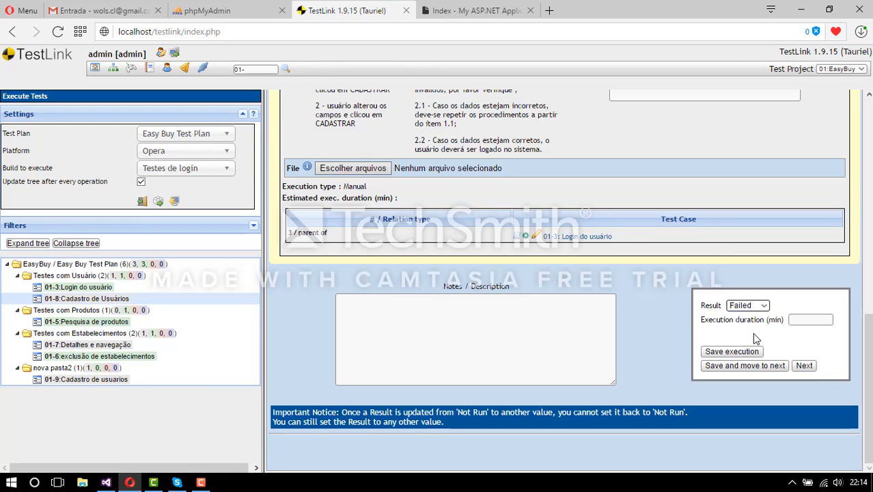
{"action": "left_click", "coordinate": [811, 321]}
{"action": "left_click", "coordinate": [811, 321]}
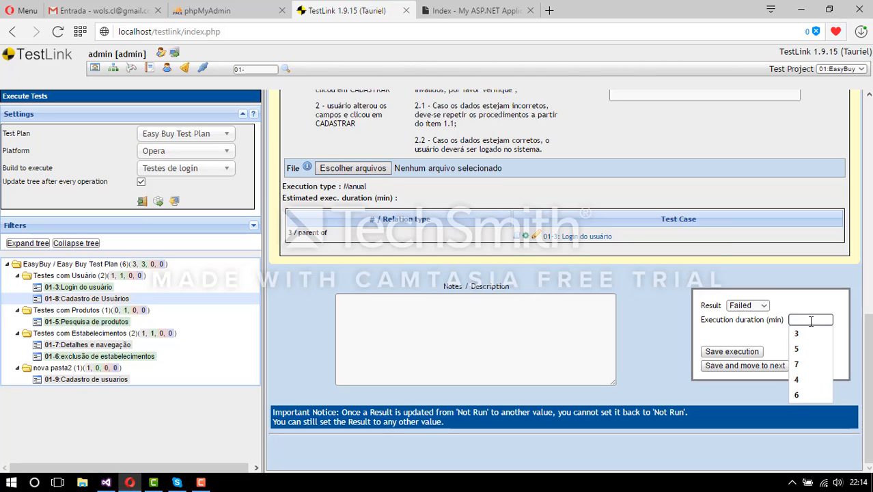
{"action": "type", "text": "5"}
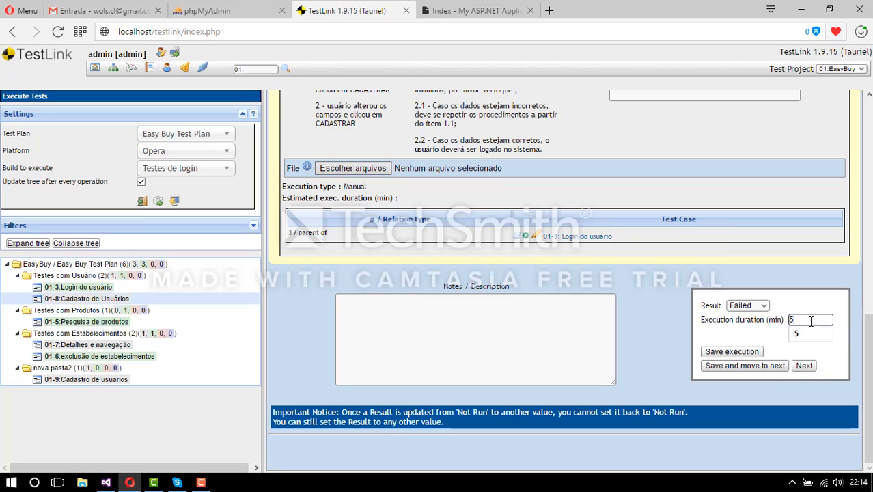
{"action": "left_click", "coordinate": [733, 352]}
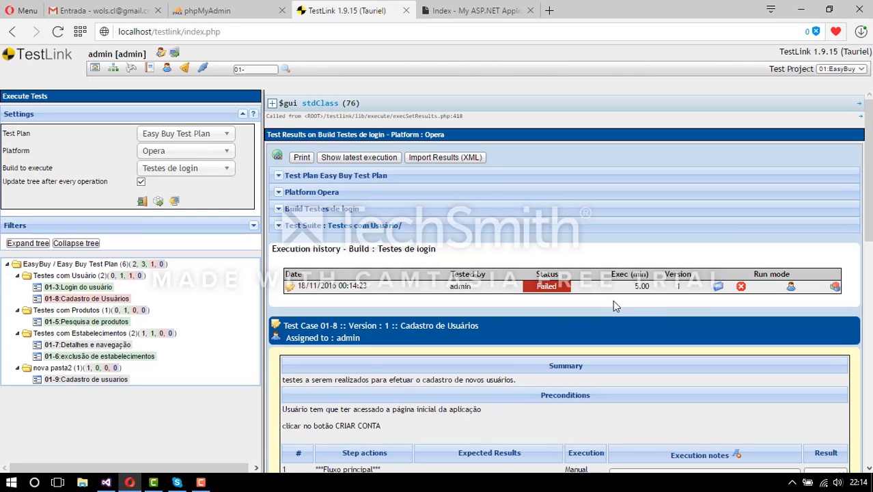
- Start notes for test case 01-8's first step and set its result to Passed, unsaved
{"action": "scroll", "coordinate": [613, 300], "scroll_direction": "down", "scroll_amount": 5}
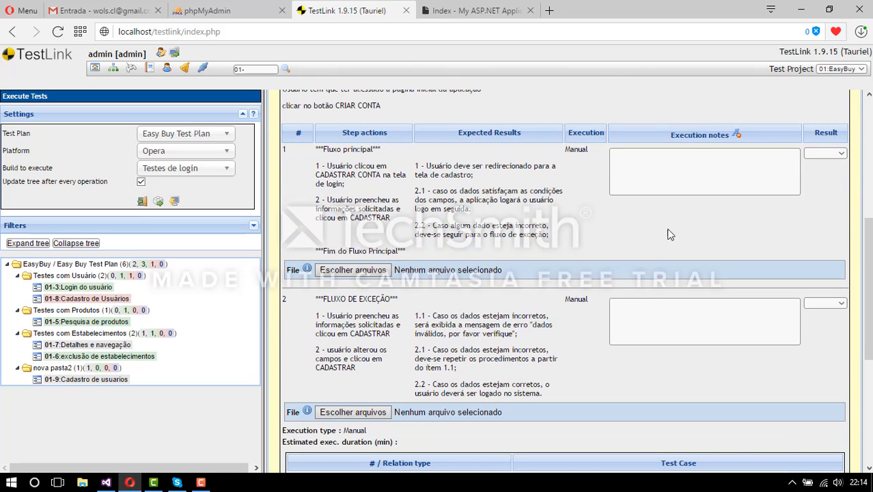
{"action": "left_click", "coordinate": [677, 179]}
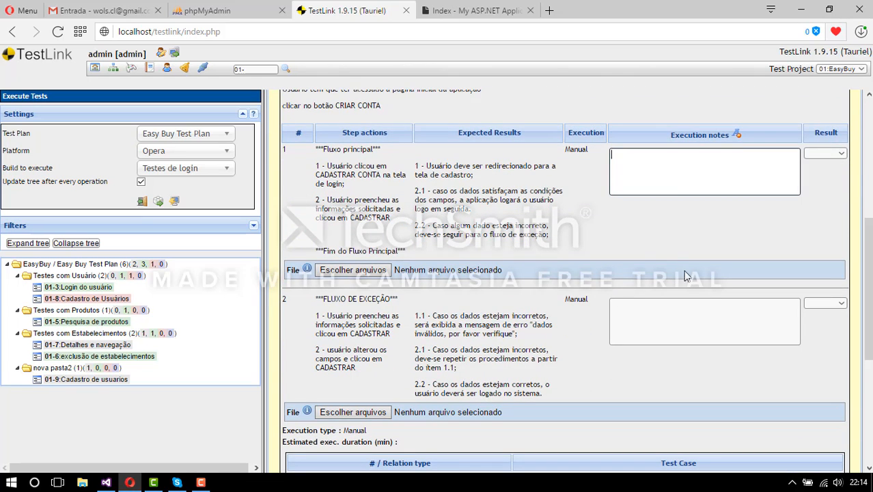
{"action": "scroll", "coordinate": [661, 312], "scroll_direction": "down", "scroll_amount": 4}
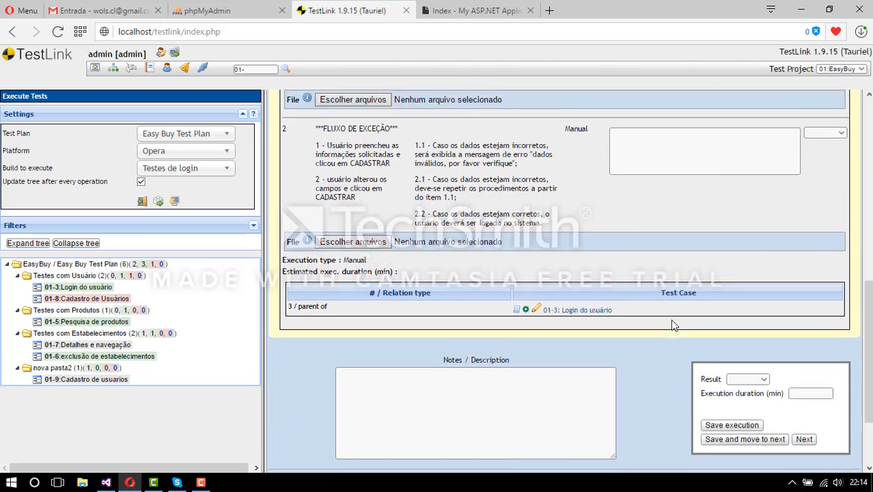
{"action": "left_click", "coordinate": [762, 294]}
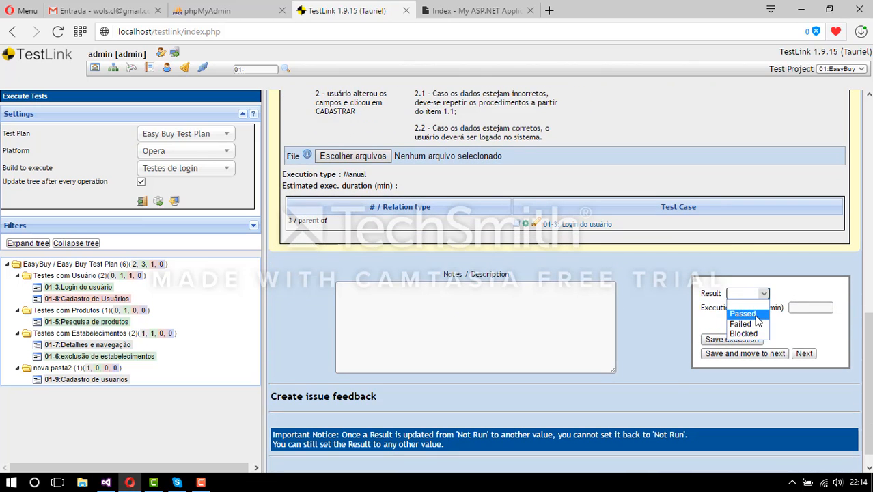
{"action": "left_click", "coordinate": [756, 315]}
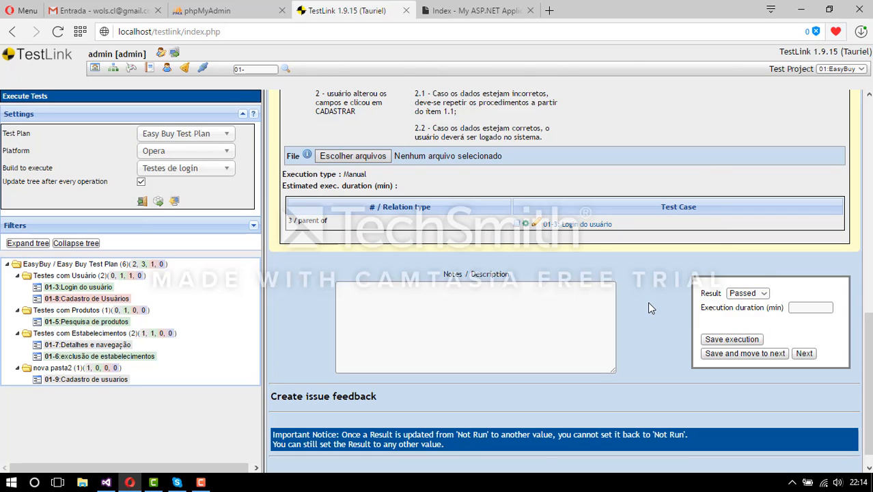
- Open a print view of 01-8's earlier Failed execution from the history
{"action": "scroll", "coordinate": [649, 303], "scroll_direction": "up", "scroll_amount": 8}
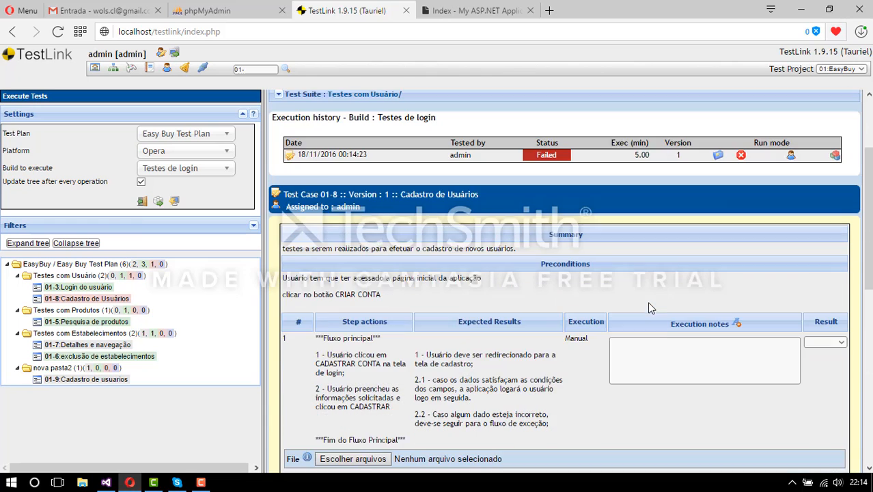
{"action": "scroll", "coordinate": [621, 308], "scroll_direction": "up", "scroll_amount": 3}
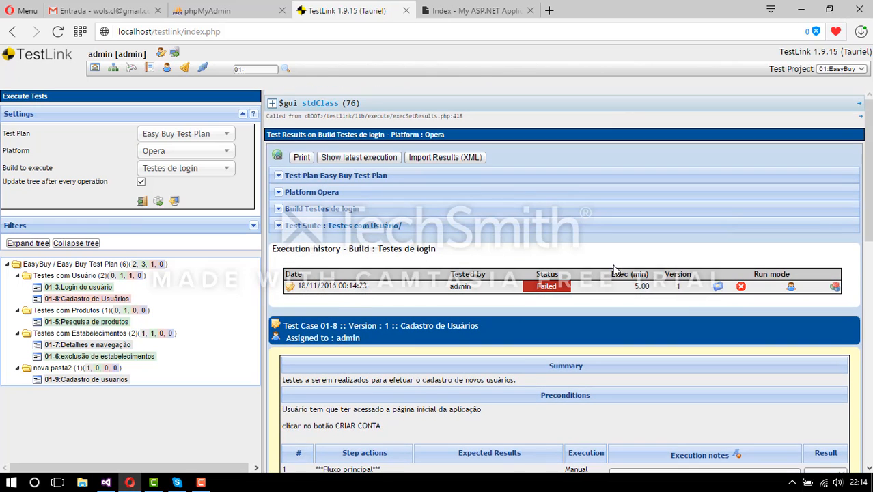
{"action": "left_click", "coordinate": [836, 286]}
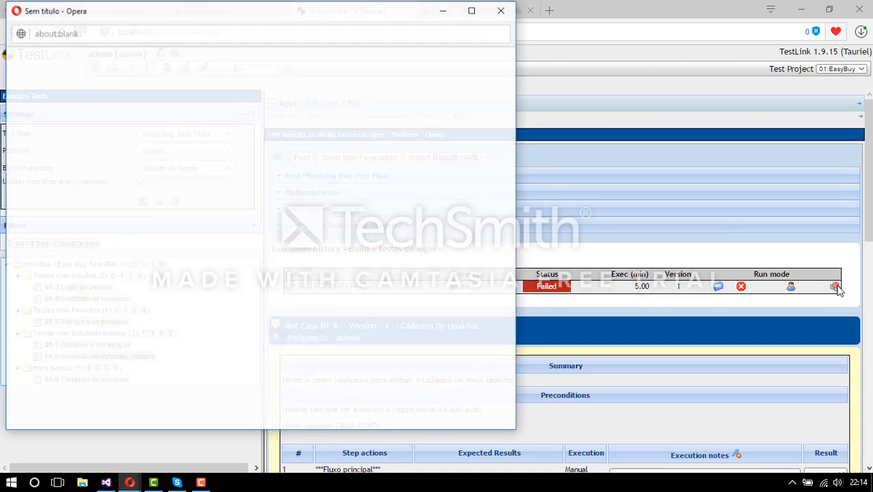
- Maximize the 01-8 execution print report, read its steps, attachments and details, then close it
{"action": "left_click", "coordinate": [473, 9]}
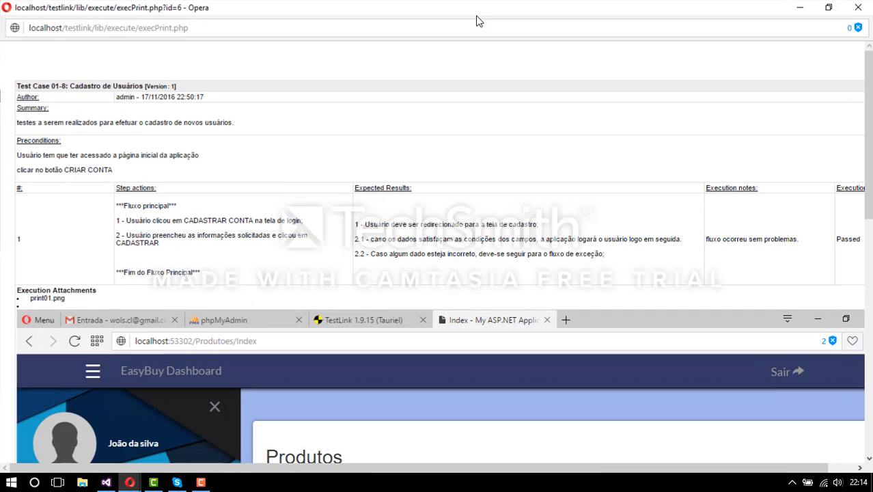
{"action": "scroll", "coordinate": [582, 342], "scroll_direction": "down", "scroll_amount": 2}
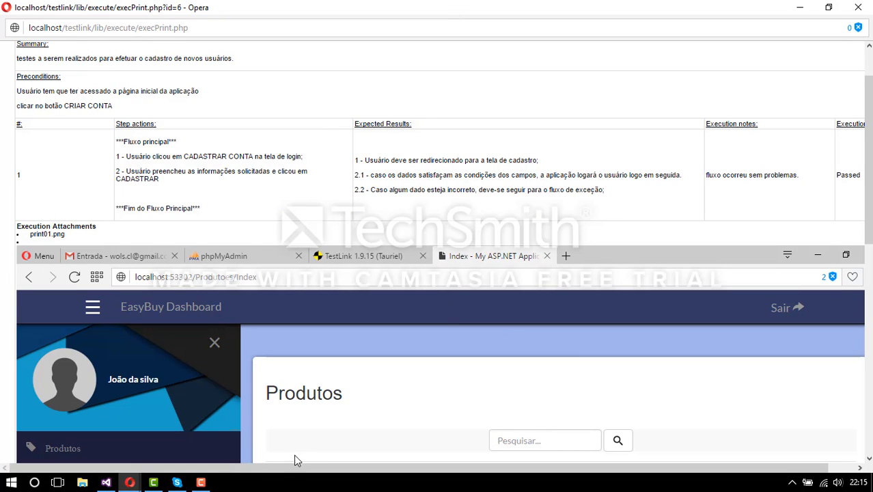
{"action": "scroll", "coordinate": [391, 361], "scroll_direction": "down", "scroll_amount": 5}
{"action": "scroll", "coordinate": [393, 355], "scroll_direction": "down", "scroll_amount": 5}
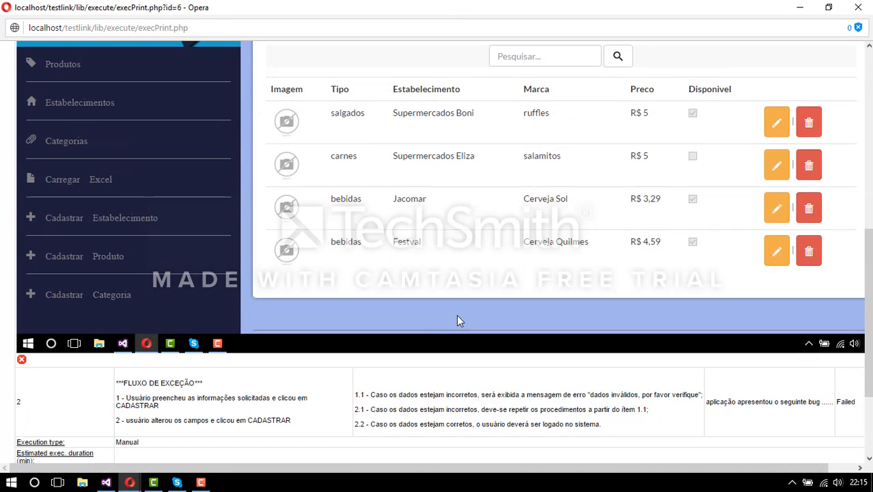
{"action": "scroll", "coordinate": [464, 306], "scroll_direction": "down", "scroll_amount": 4}
{"action": "scroll", "coordinate": [464, 306], "scroll_direction": "down", "scroll_amount": 1}
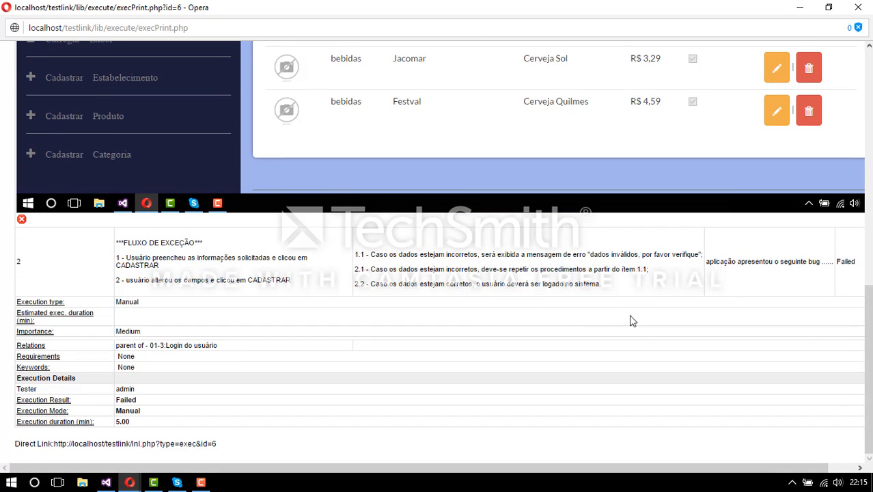
{"action": "scroll", "coordinate": [630, 314], "scroll_direction": "up", "scroll_amount": 12}
{"action": "scroll", "coordinate": [630, 314], "scroll_direction": "up", "scroll_amount": 4}
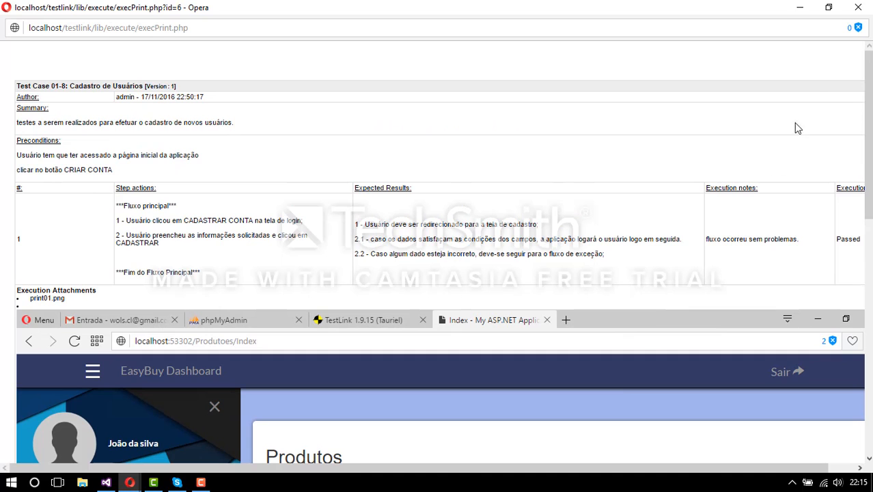
{"action": "left_click", "coordinate": [859, 7]}
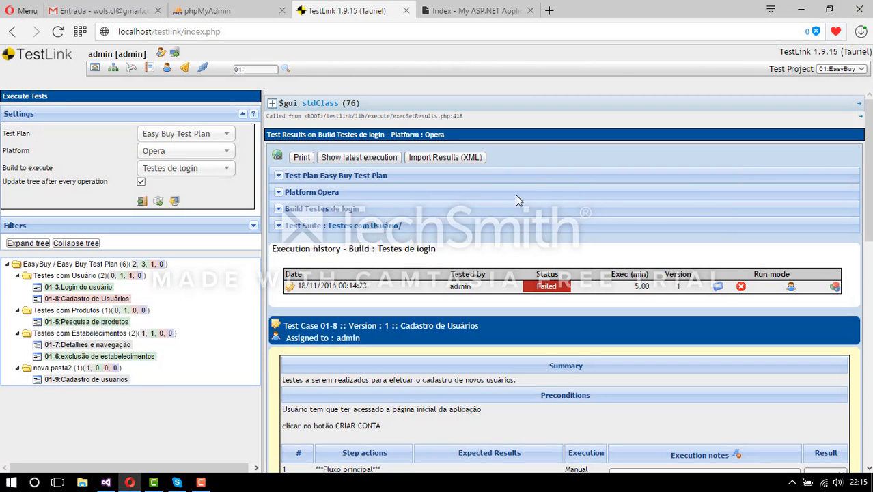
- Look over the 01-8 execution page, then go back to the EasyBuy home page
{"action": "scroll", "coordinate": [548, 156], "scroll_direction": "down", "scroll_amount": 2}
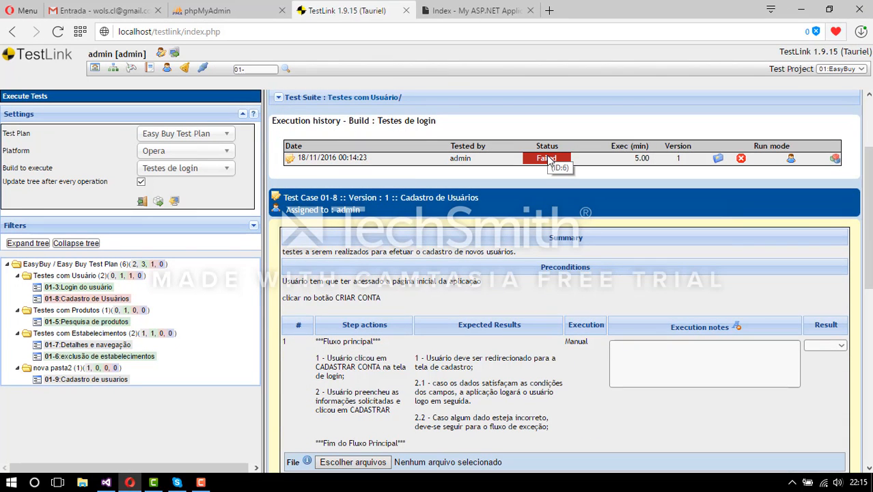
{"action": "scroll", "coordinate": [576, 180], "scroll_direction": "down", "scroll_amount": 3}
{"action": "scroll", "coordinate": [576, 180], "scroll_direction": "down", "scroll_amount": 4}
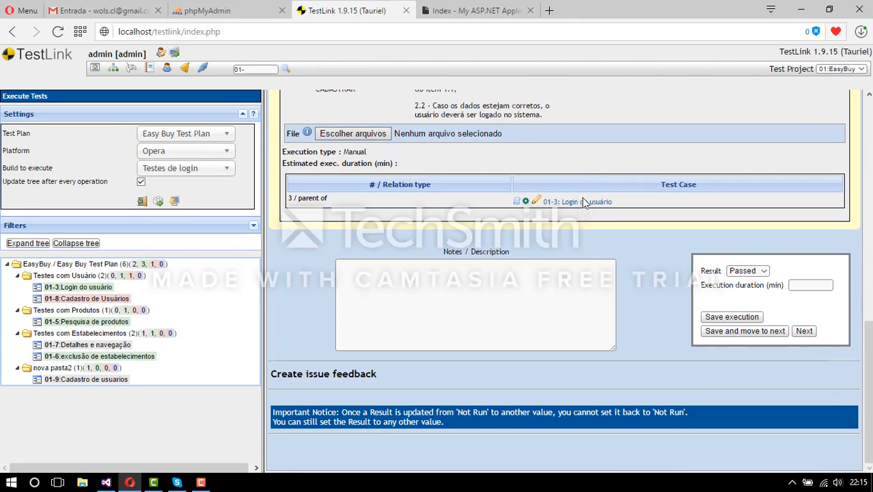
{"action": "scroll", "coordinate": [582, 197], "scroll_direction": "up", "scroll_amount": 10}
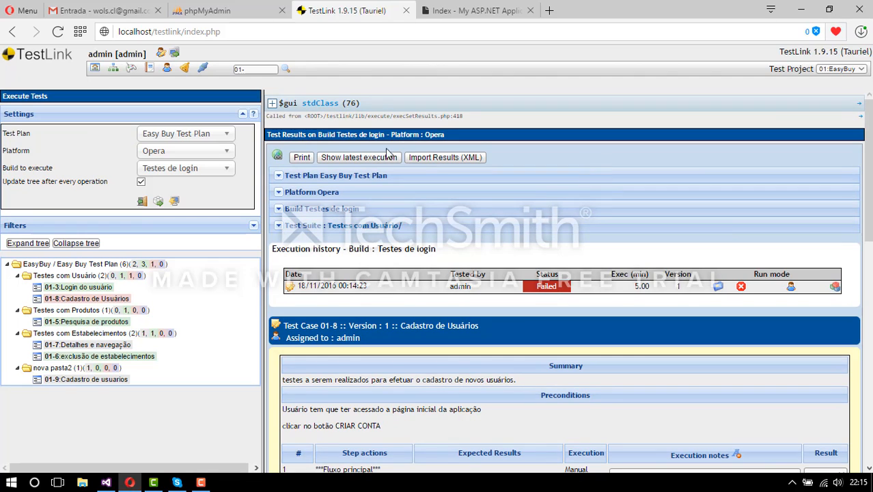
{"action": "left_click", "coordinate": [95, 69]}
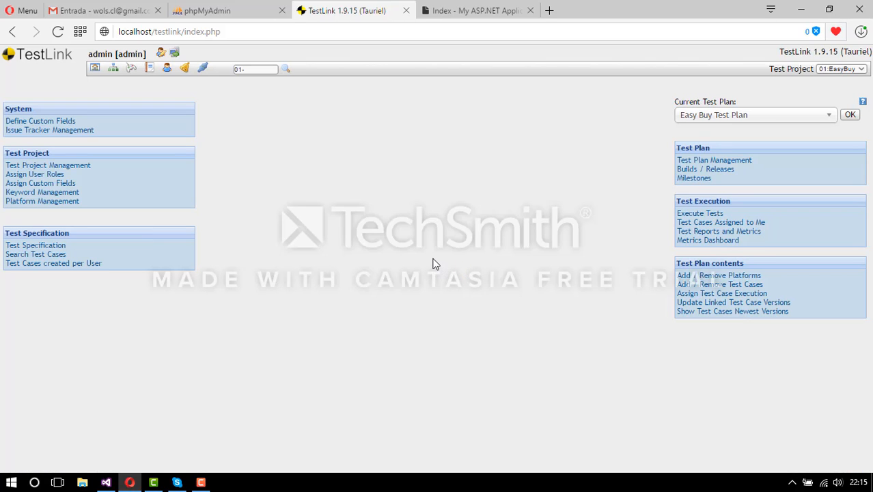
- Open Execute Tests for Easy Buy Test Plan on build Testes de login, platform Opera
{"action": "left_click", "coordinate": [203, 483]}
{"action": "left_click", "coordinate": [205, 484]}
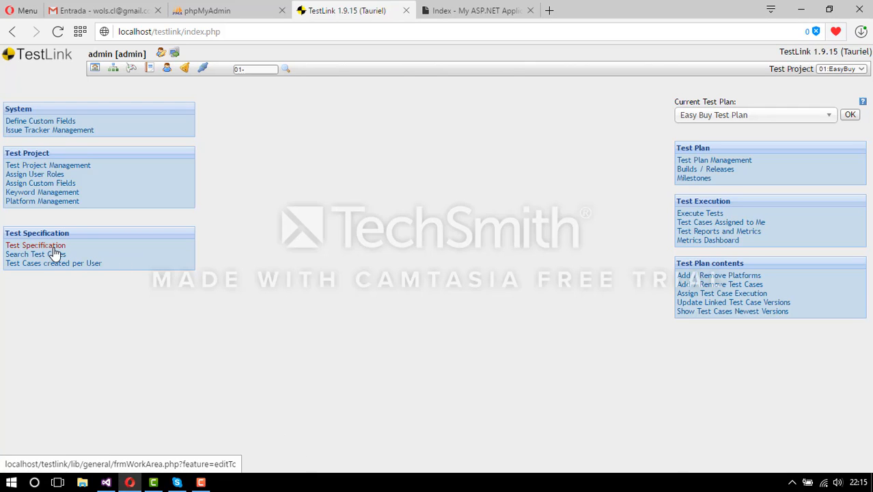
{"action": "left_click", "coordinate": [695, 214]}
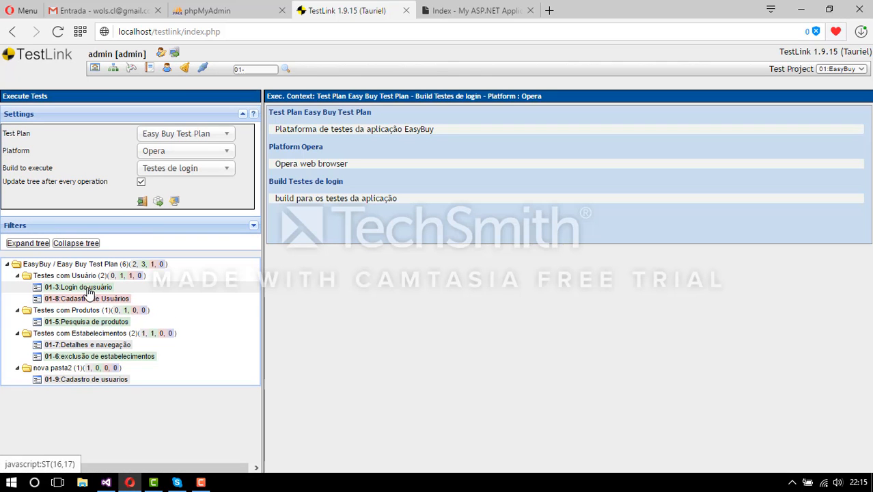
- Browse executions of test cases 01-3, 01-5, 01-7 and 01-6 in the tree
{"action": "left_click", "coordinate": [87, 288]}
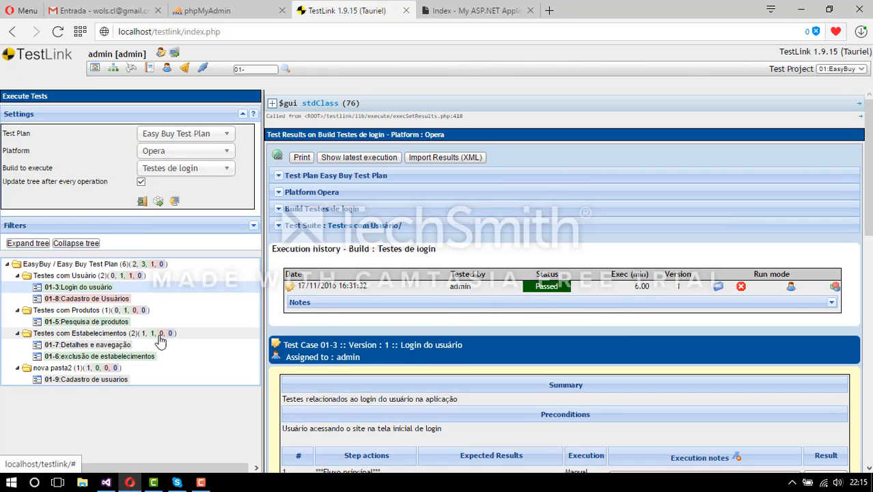
{"action": "left_click", "coordinate": [107, 322]}
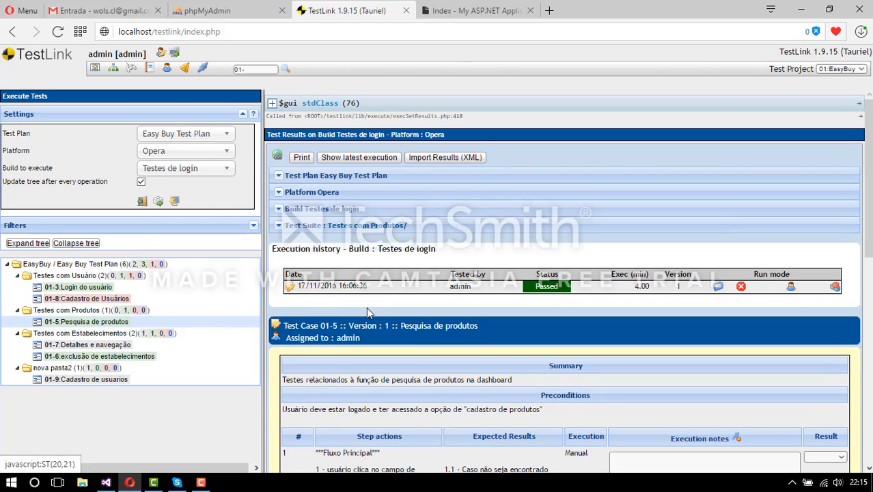
{"action": "left_click", "coordinate": [103, 346]}
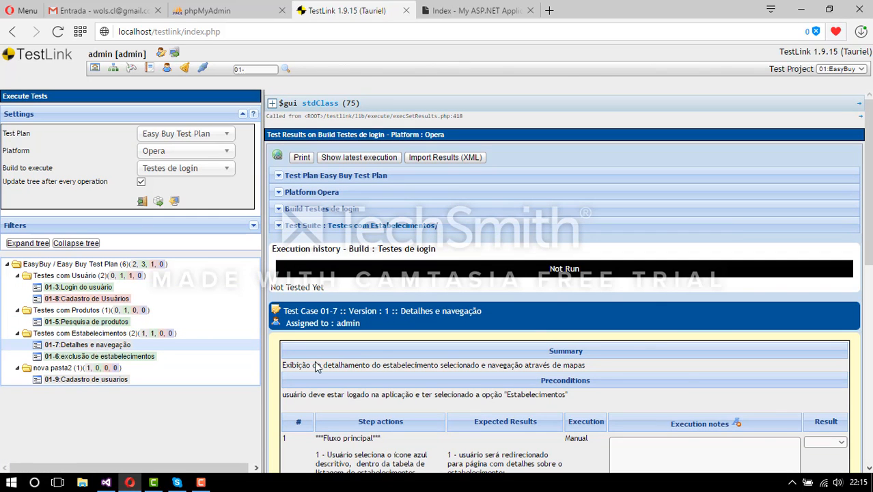
{"action": "scroll", "coordinate": [734, 365], "scroll_direction": "down", "scroll_amount": 10}
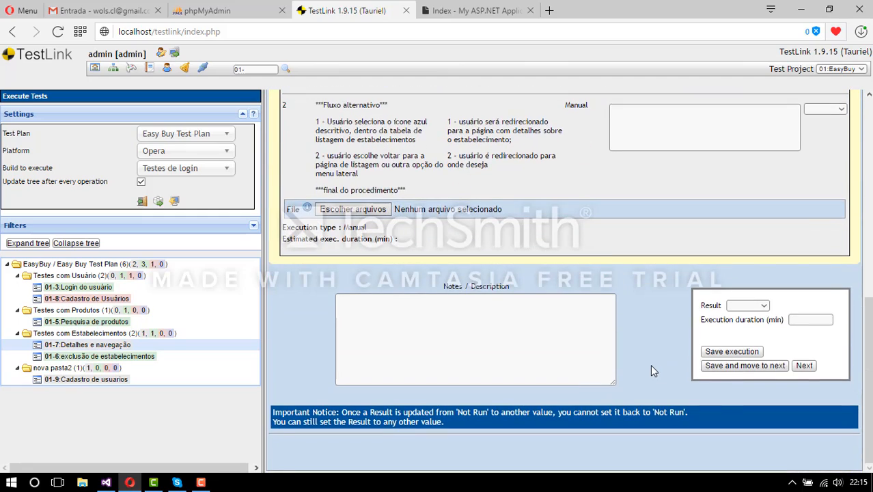
{"action": "scroll", "coordinate": [650, 364], "scroll_direction": "up", "scroll_amount": 5}
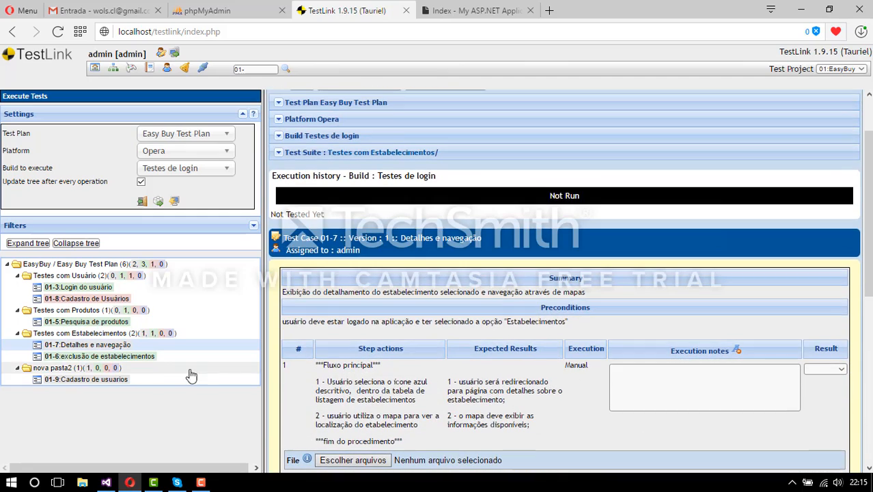
{"action": "left_click", "coordinate": [119, 356]}
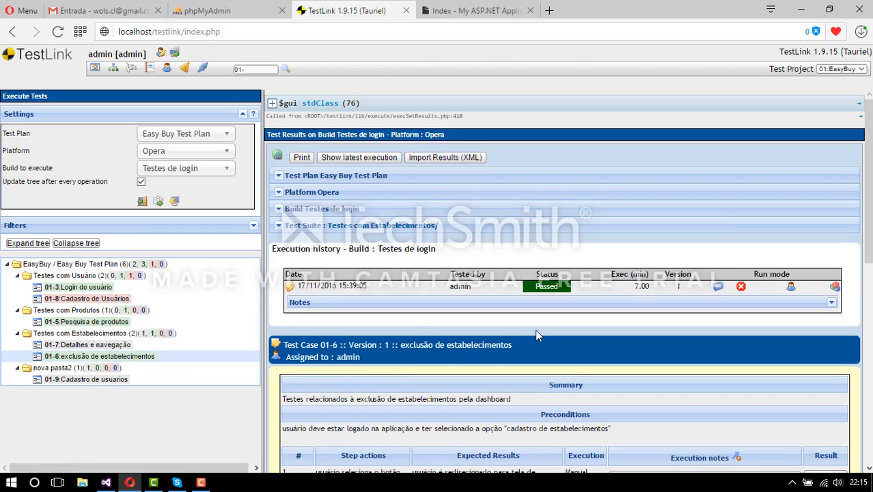
{"action": "scroll", "coordinate": [537, 333], "scroll_direction": "down", "scroll_amount": 3}
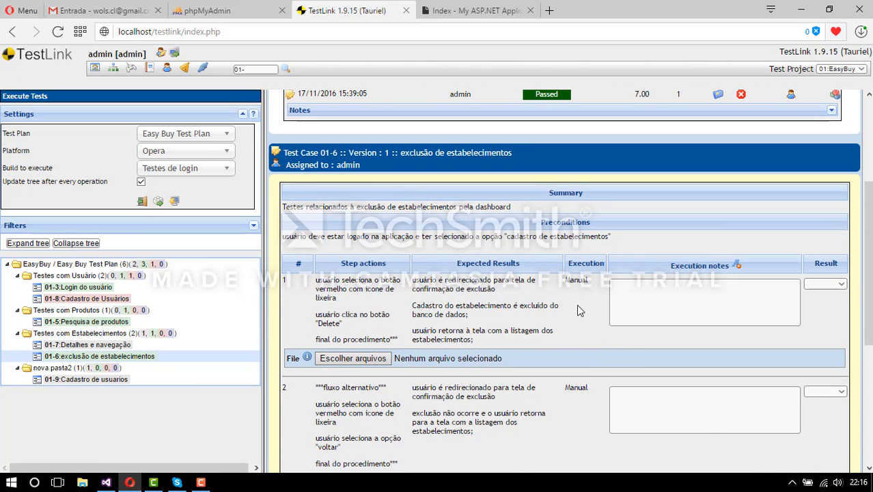
{"action": "scroll", "coordinate": [581, 273], "scroll_direction": "up", "scroll_amount": 1}
- View test case 01-9 Cadastro de usuarios (Not Run), then return to the home page
{"action": "scroll", "coordinate": [589, 195], "scroll_direction": "down", "scroll_amount": 5}
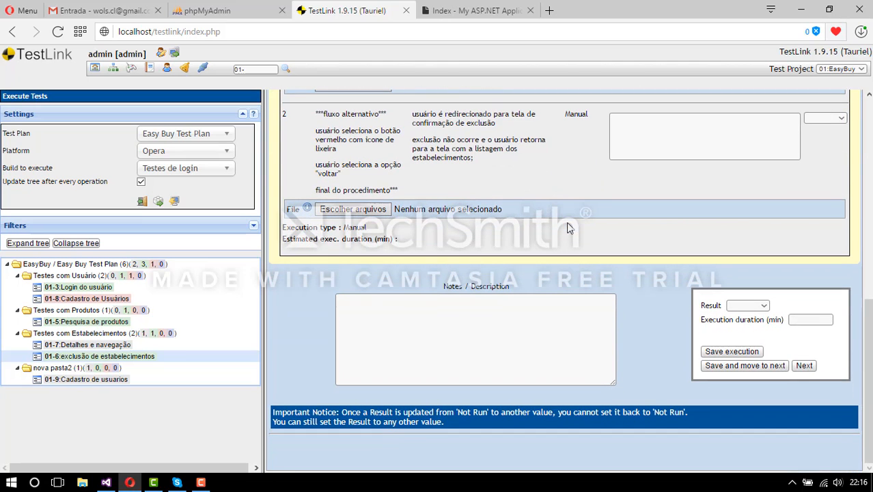
{"action": "left_click", "coordinate": [111, 380]}
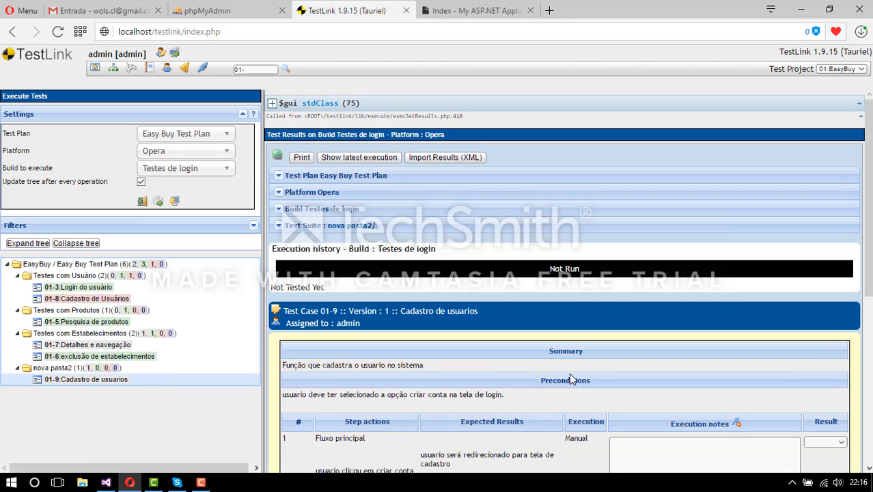
{"action": "scroll", "coordinate": [573, 379], "scroll_direction": "down", "scroll_amount": 5}
{"action": "scroll", "coordinate": [572, 374], "scroll_direction": "up", "scroll_amount": 4}
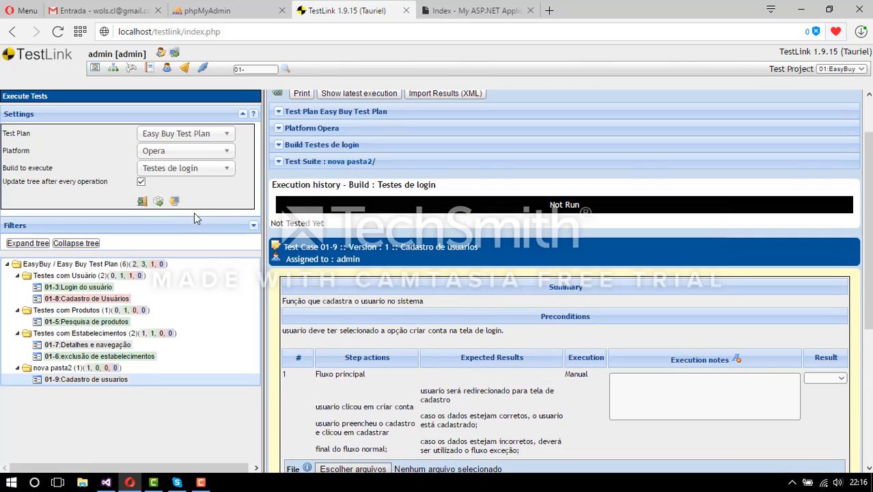
{"action": "left_click", "coordinate": [97, 67]}
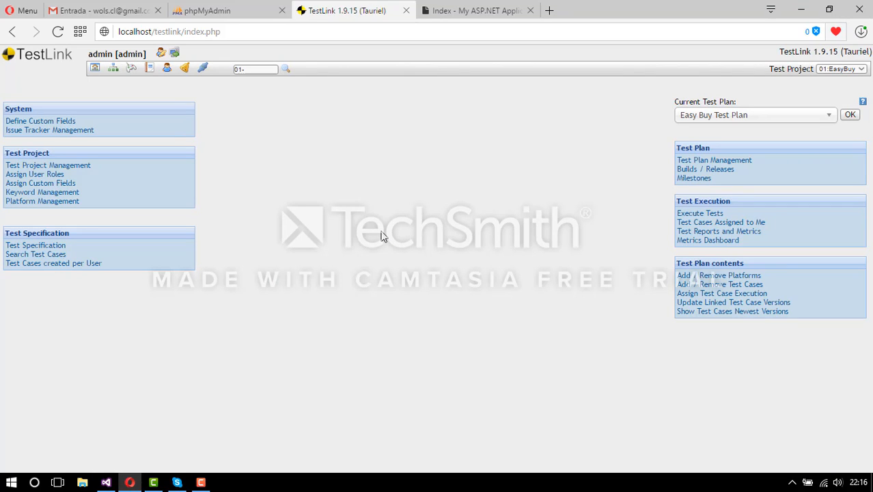
- Open Reports and Metrics in HTML format and show Test Report on Build for Testes de login
{"action": "left_click", "coordinate": [735, 231]}
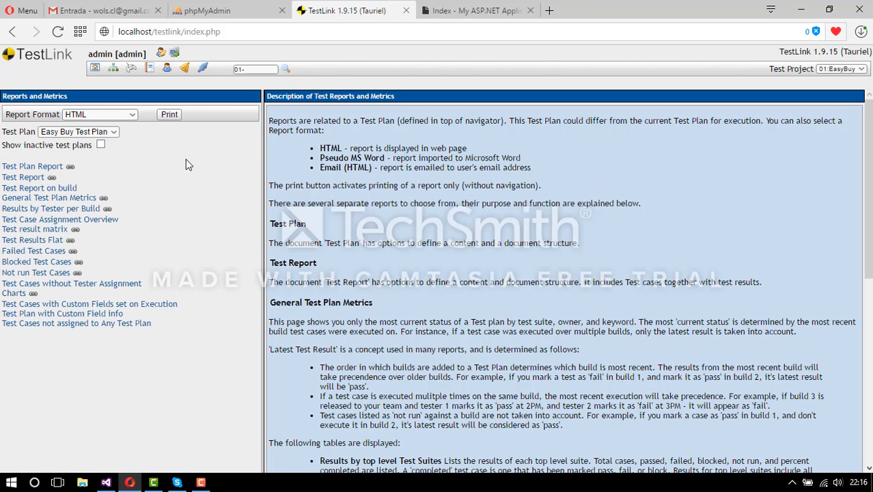
{"action": "left_click", "coordinate": [134, 115]}
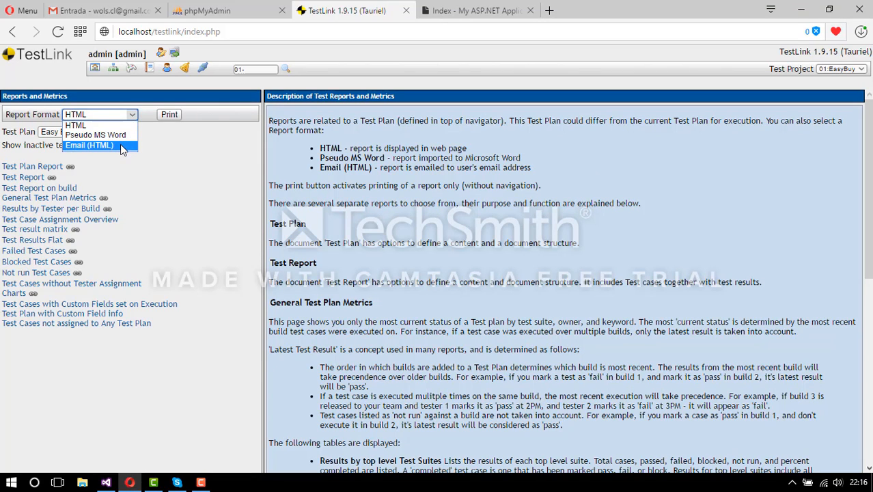
{"action": "left_click", "coordinate": [171, 177]}
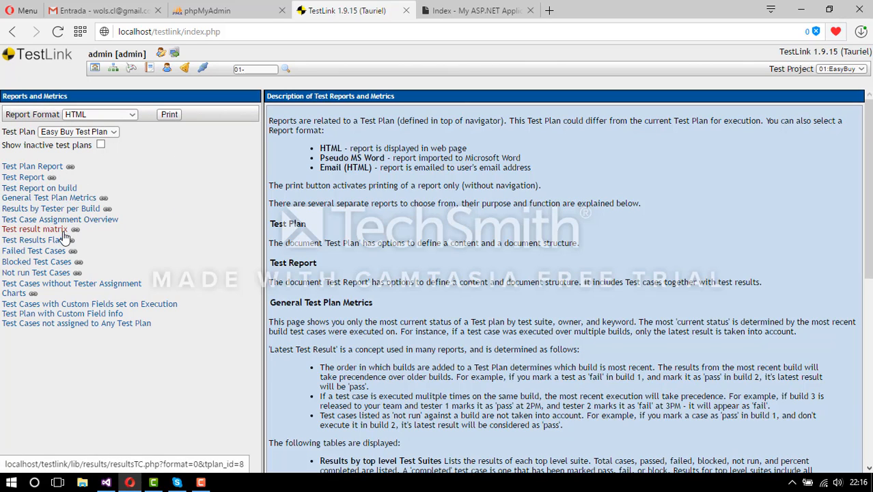
{"action": "left_click", "coordinate": [38, 170]}
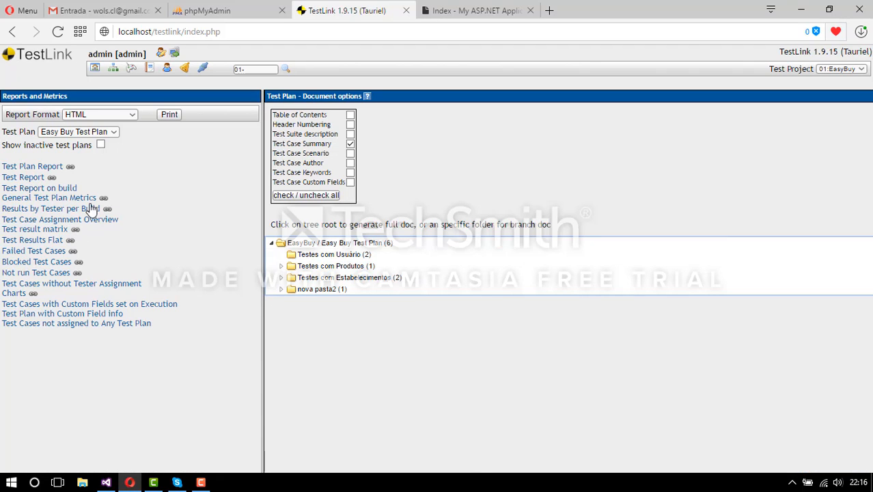
{"action": "left_click", "coordinate": [31, 179]}
{"action": "left_click", "coordinate": [31, 189]}
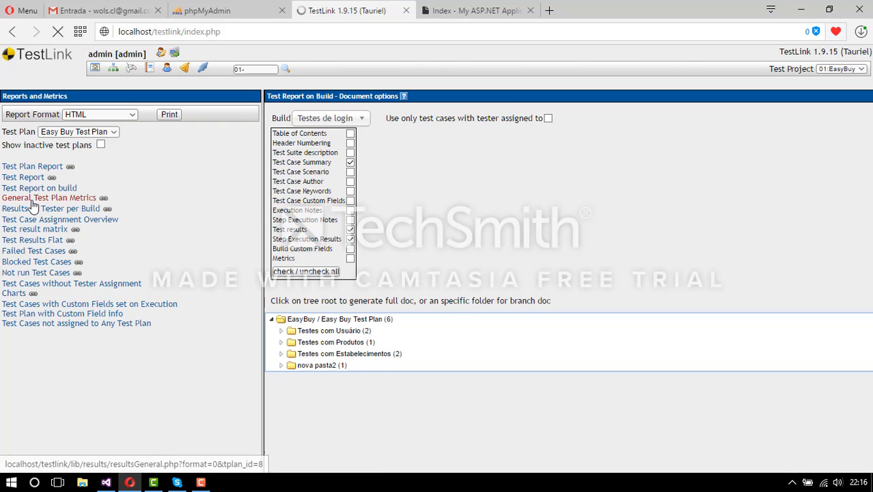
- View General Test Plan Metrics, then Results by Tester per Build showing 66.7% progress
{"action": "left_click", "coordinate": [32, 201]}
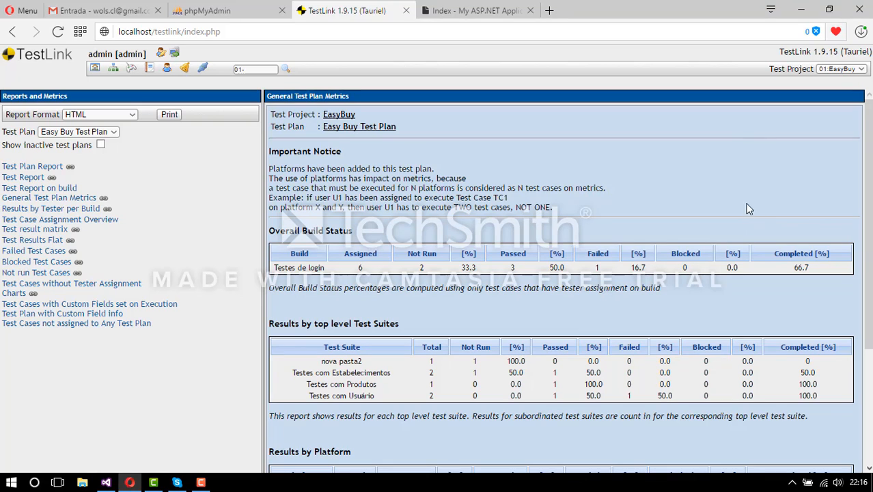
{"action": "scroll", "coordinate": [740, 185], "scroll_direction": "down", "scroll_amount": 5}
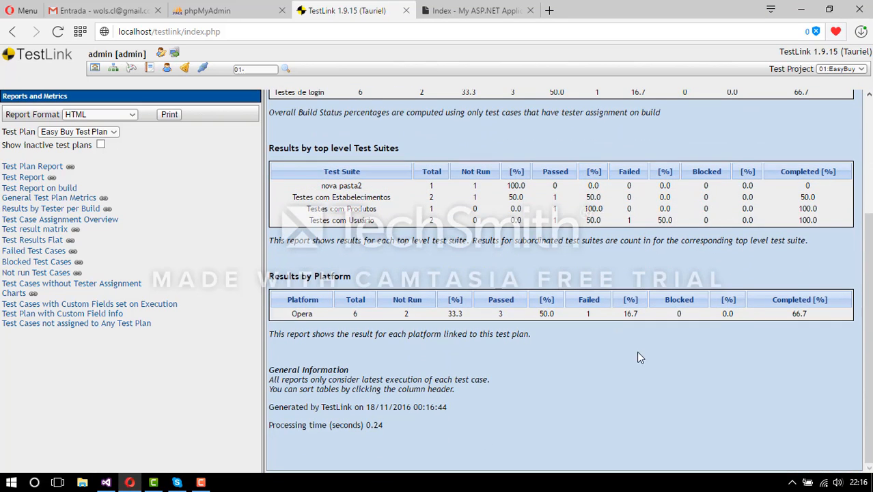
{"action": "left_click", "coordinate": [50, 210]}
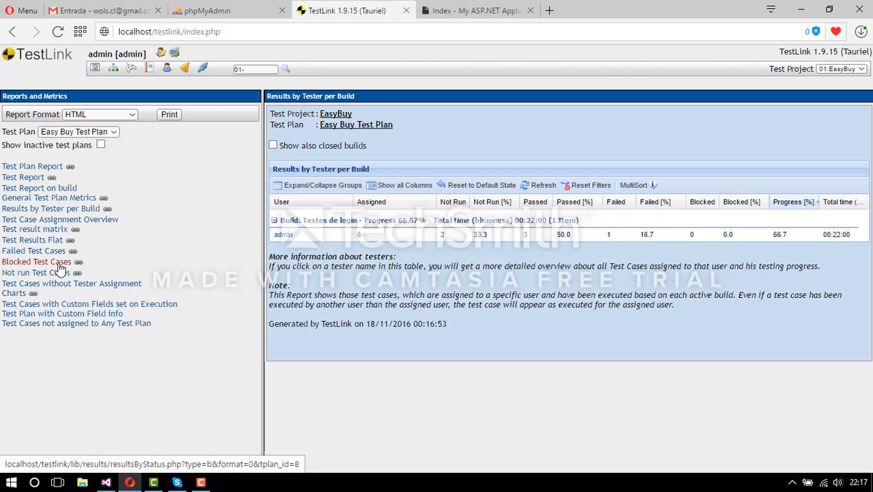
- Step through result matrix, Flat, Failed, Blocked, Not run and unassigned reports, ending on Charts
{"action": "left_click", "coordinate": [53, 219]}
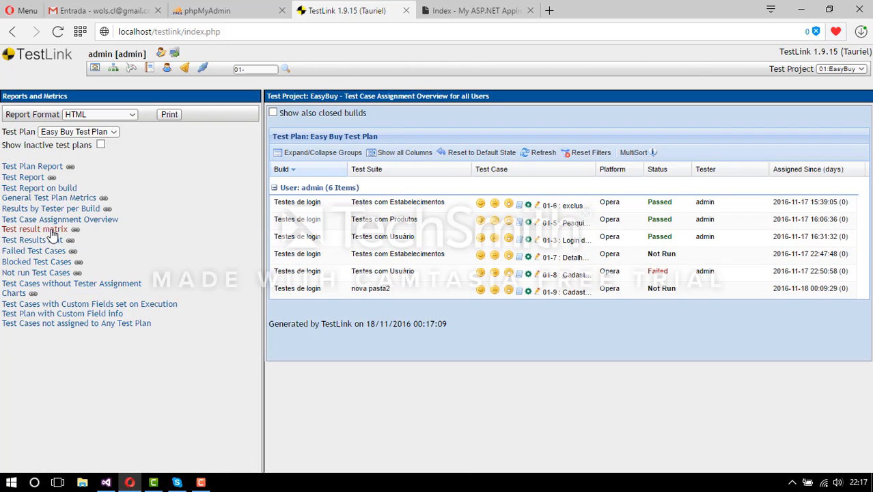
{"action": "left_click", "coordinate": [53, 230]}
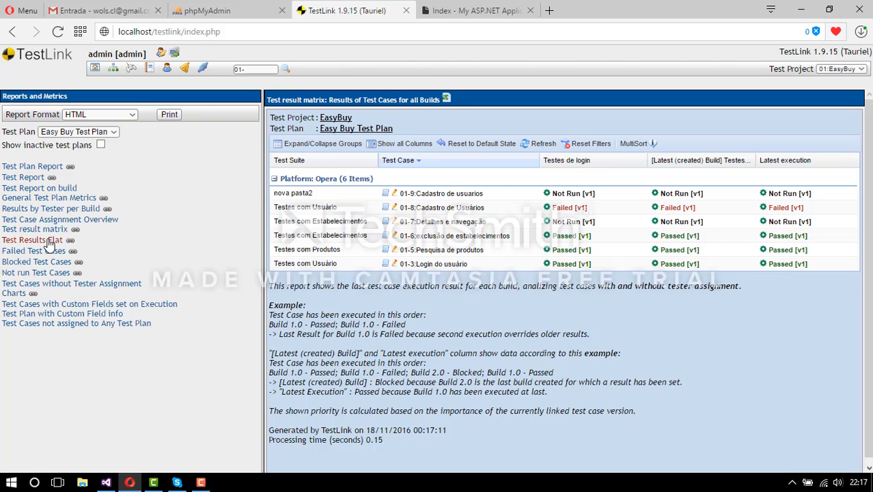
{"action": "left_click", "coordinate": [50, 241]}
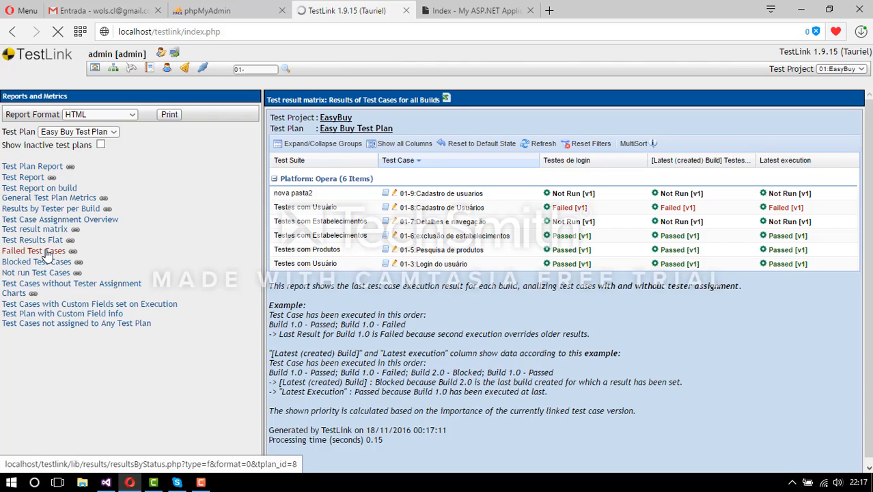
{"action": "left_click", "coordinate": [48, 251]}
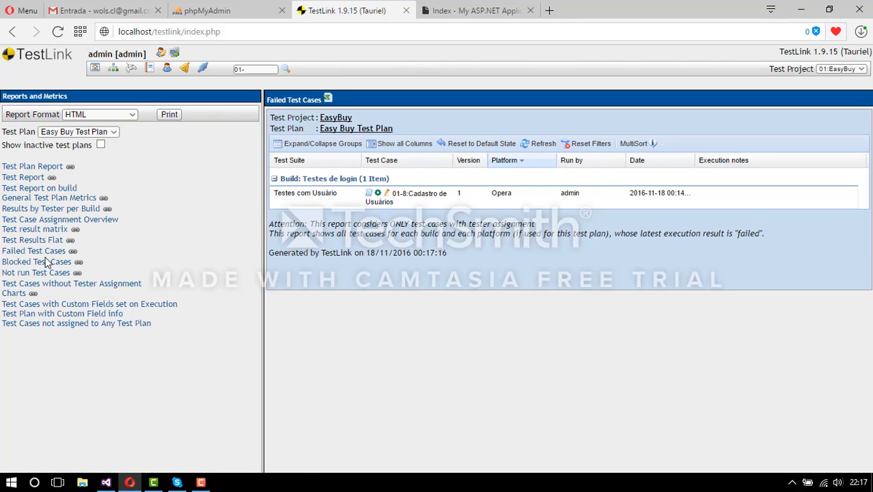
{"action": "left_click", "coordinate": [45, 263]}
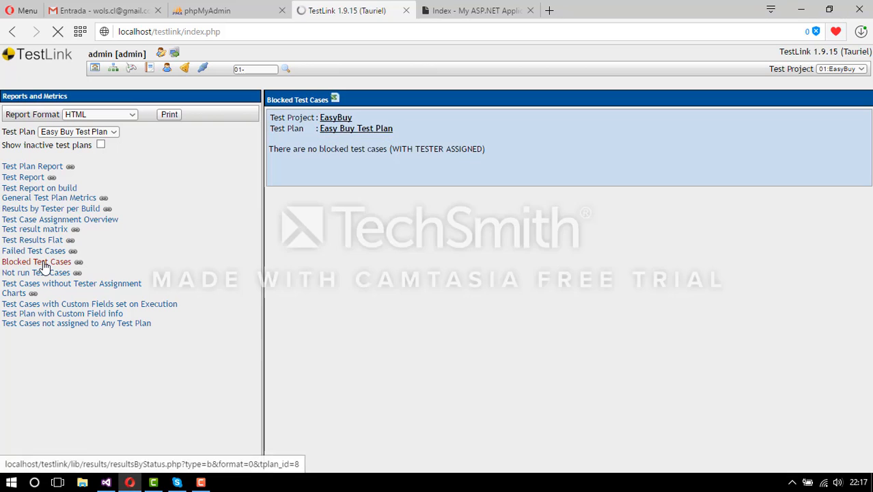
{"action": "left_click", "coordinate": [42, 274]}
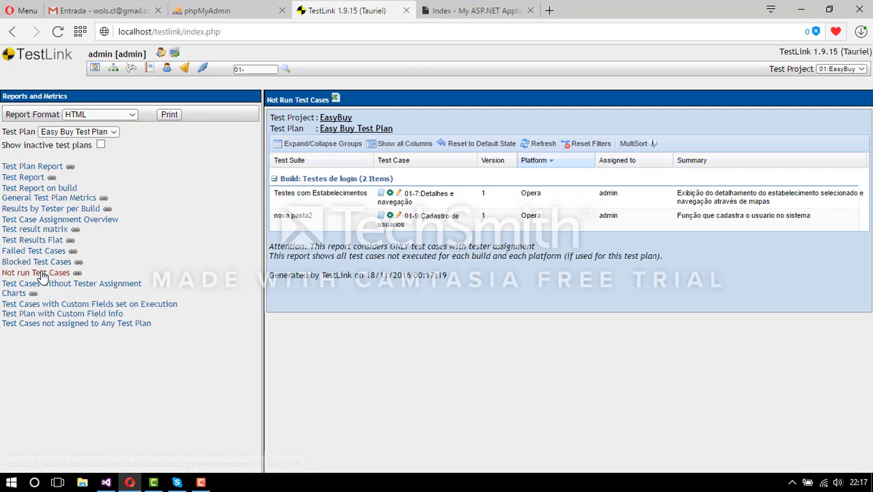
{"action": "left_click", "coordinate": [41, 288]}
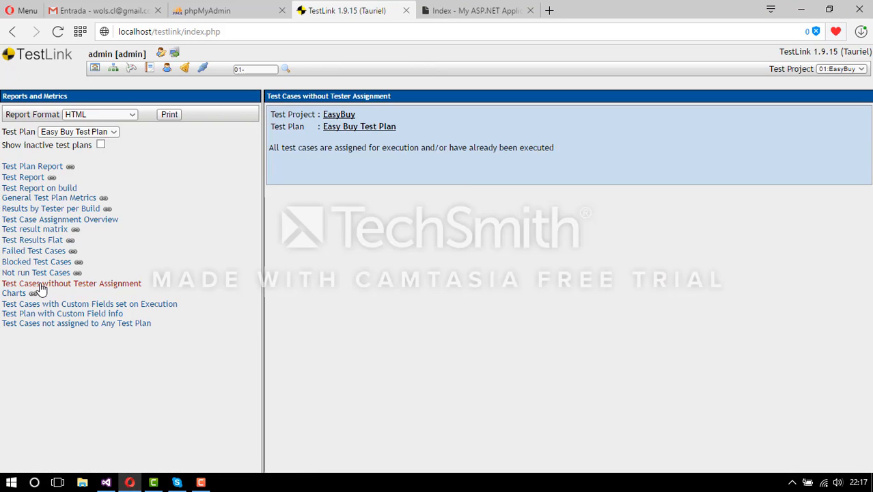
{"action": "left_click", "coordinate": [23, 296]}
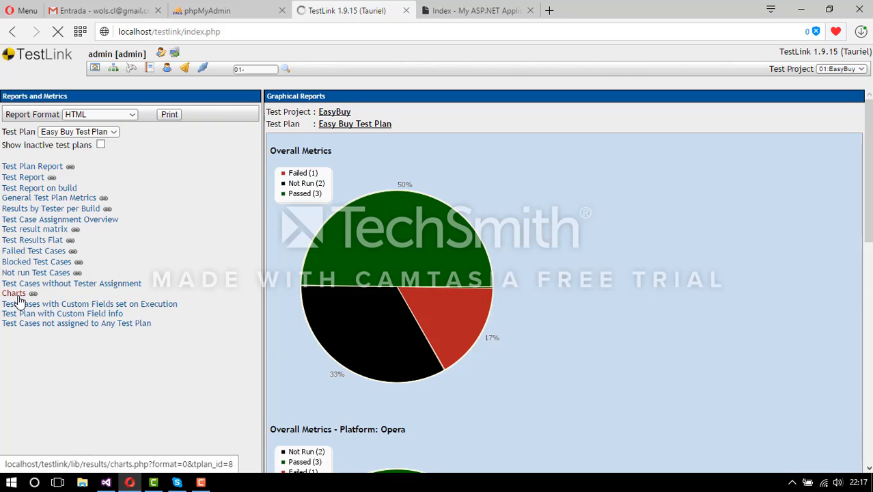
{"action": "left_click", "coordinate": [19, 298]}
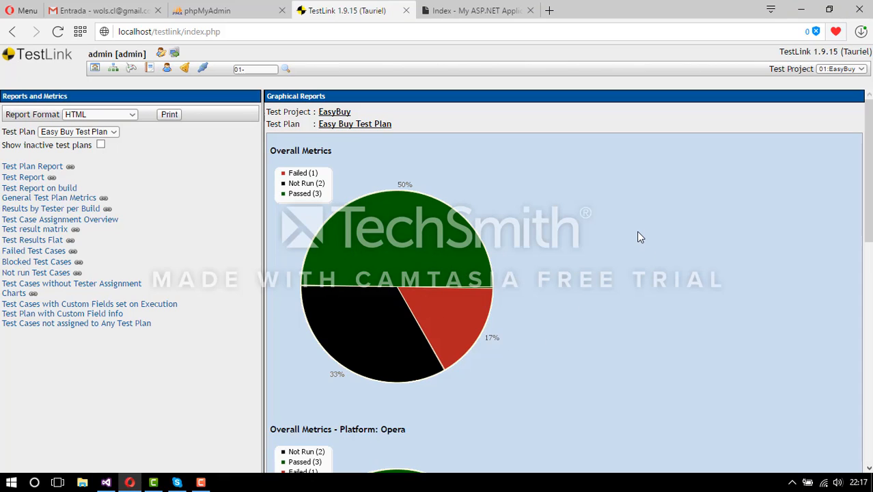
{"action": "scroll", "coordinate": [637, 233], "scroll_direction": "down", "scroll_amount": 1}
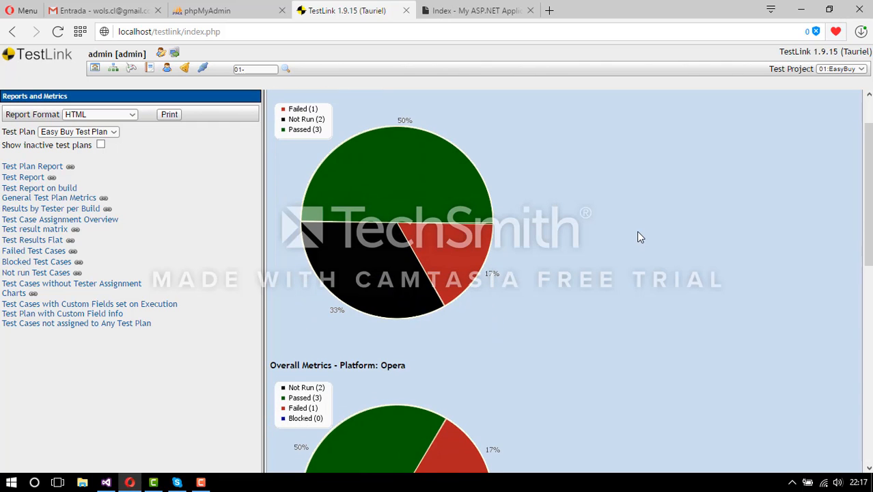
{"action": "scroll", "coordinate": [638, 237], "scroll_direction": "down", "scroll_amount": 8}
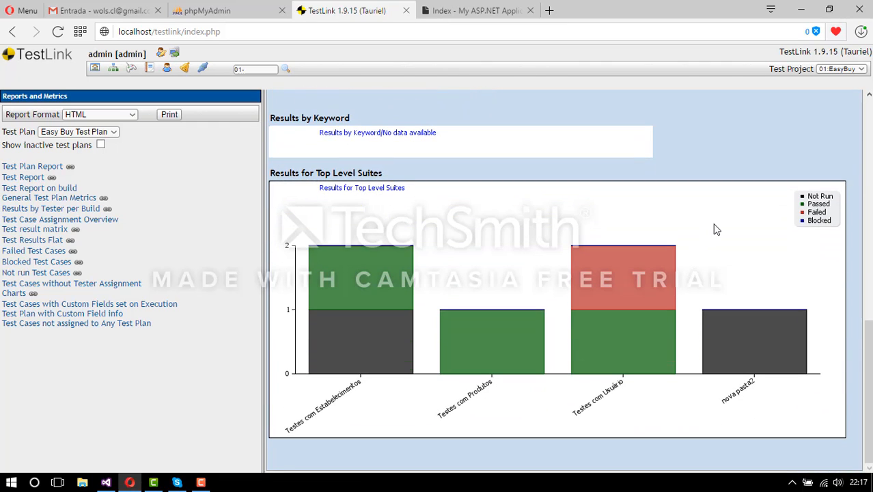
{"action": "scroll", "coordinate": [707, 277], "scroll_direction": "up", "scroll_amount": 6}
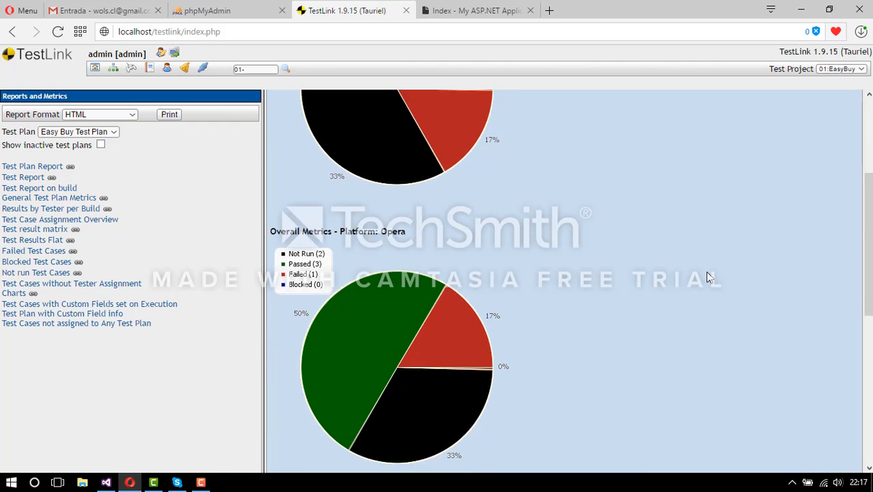
{"action": "scroll", "coordinate": [708, 278], "scroll_direction": "down", "scroll_amount": 1}
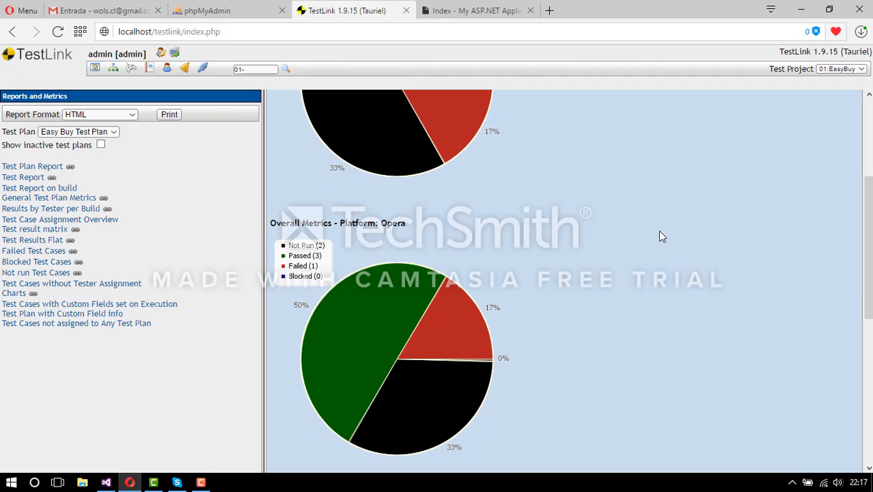
{"action": "scroll", "coordinate": [660, 235], "scroll_direction": "up", "scroll_amount": 4}
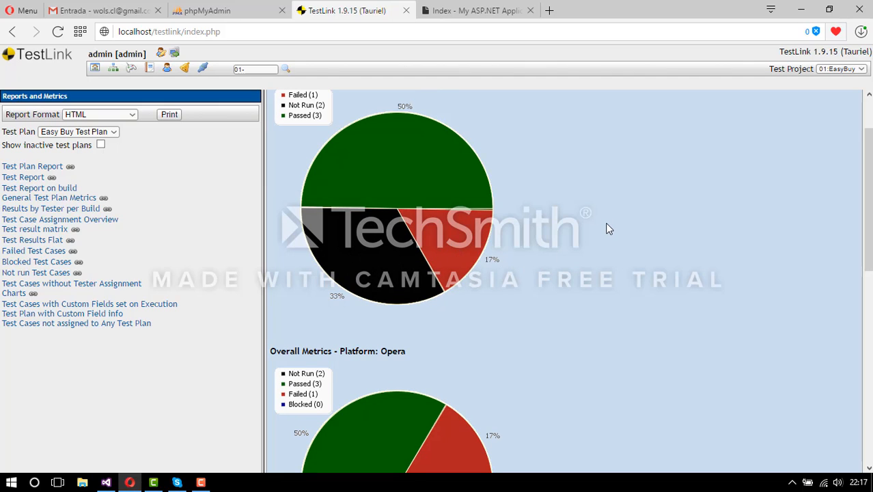
{"action": "scroll", "coordinate": [606, 224], "scroll_direction": "up", "scroll_amount": 2}
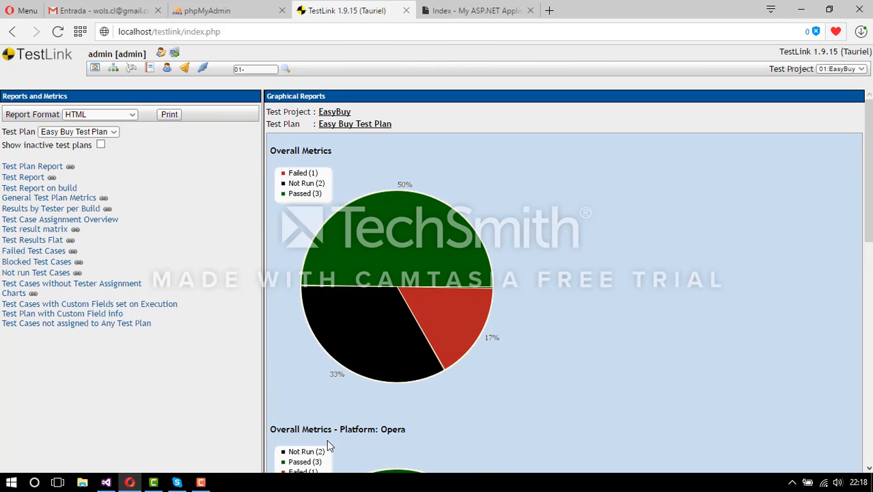
{"action": "left_click", "coordinate": [201, 482]}
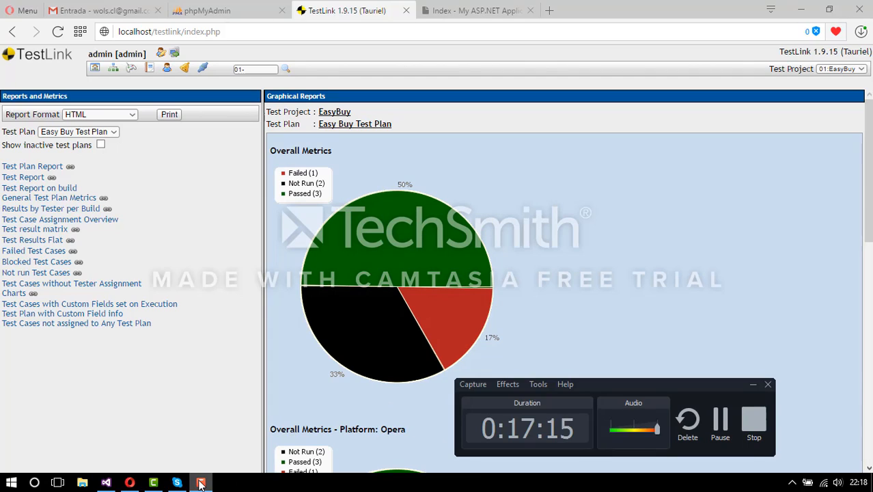
- Leave the Graphical Reports and return to the EasyBuy project home page
{"action": "left_click", "coordinate": [602, 212]}
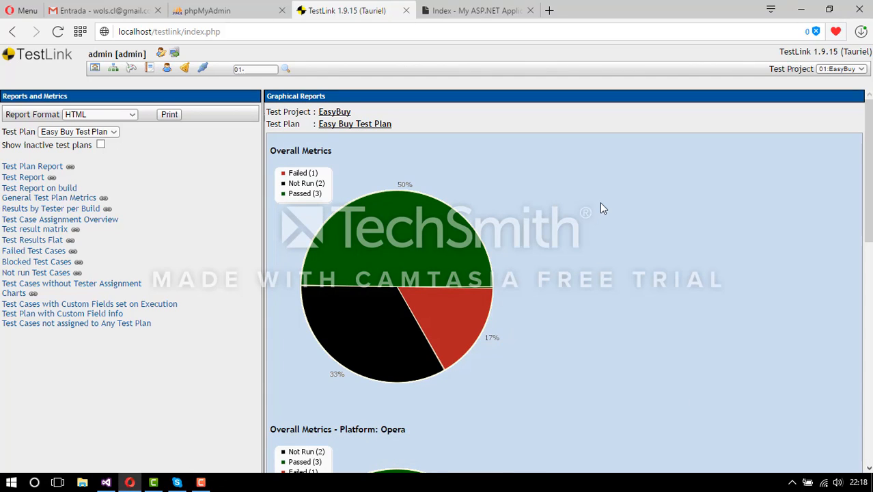
{"action": "left_click", "coordinate": [95, 68]}
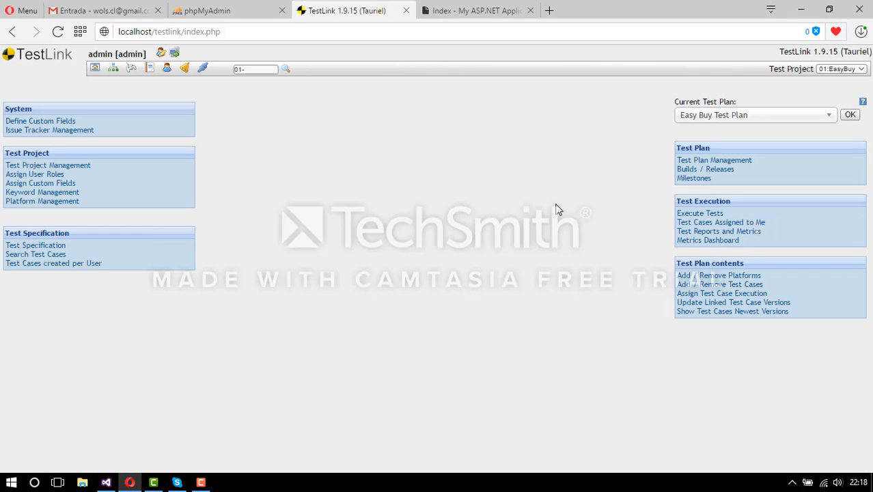